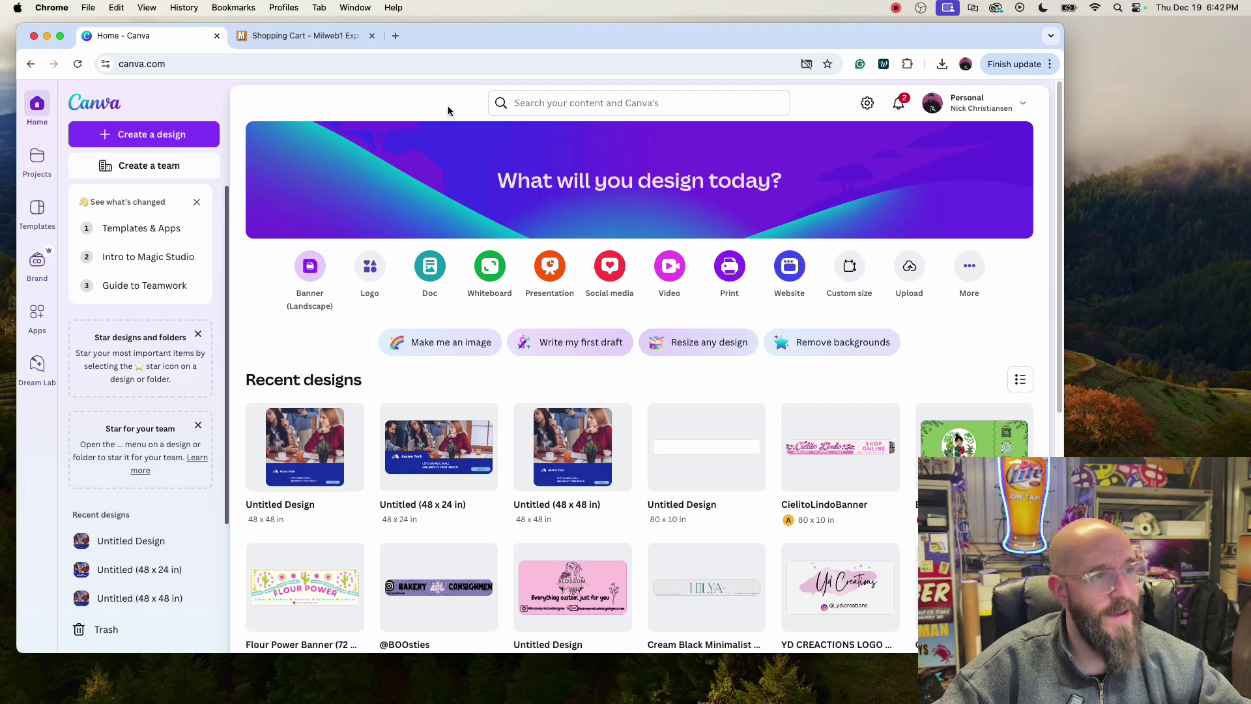
Start a custom-size design of 80 by 10 inches, keeping inches as the unit.
click(156, 133)
click(732, 228)
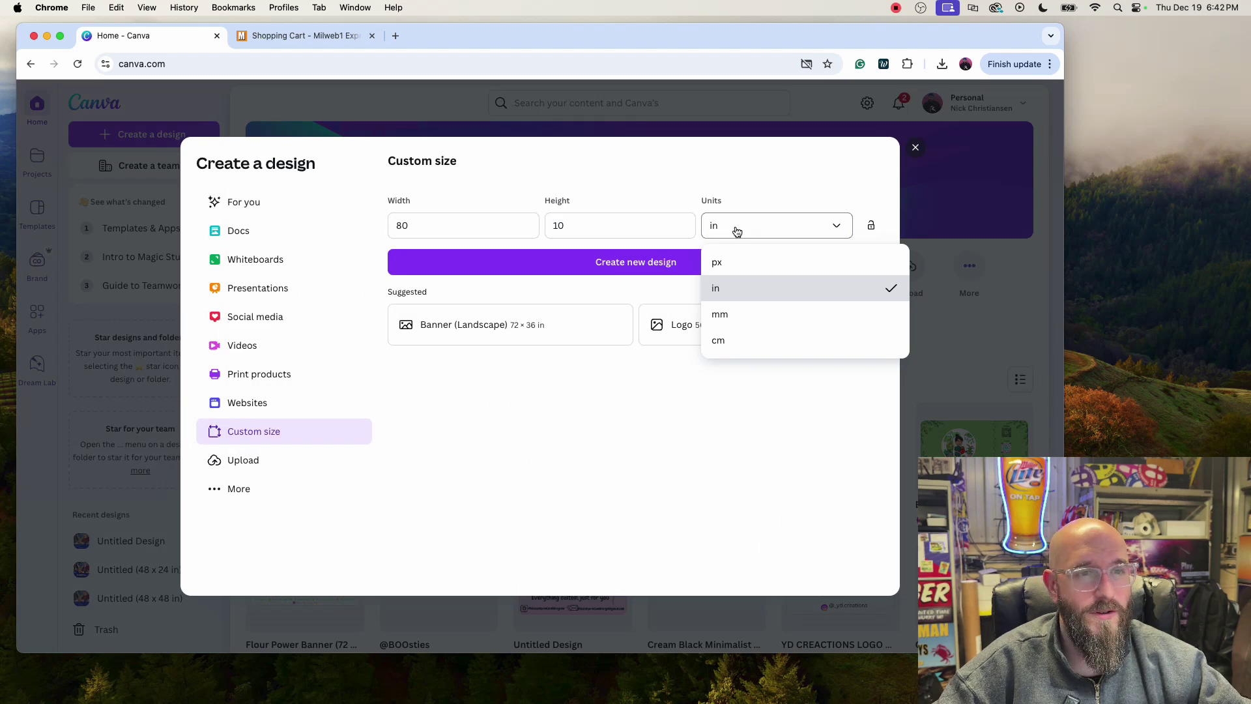
click(726, 285)
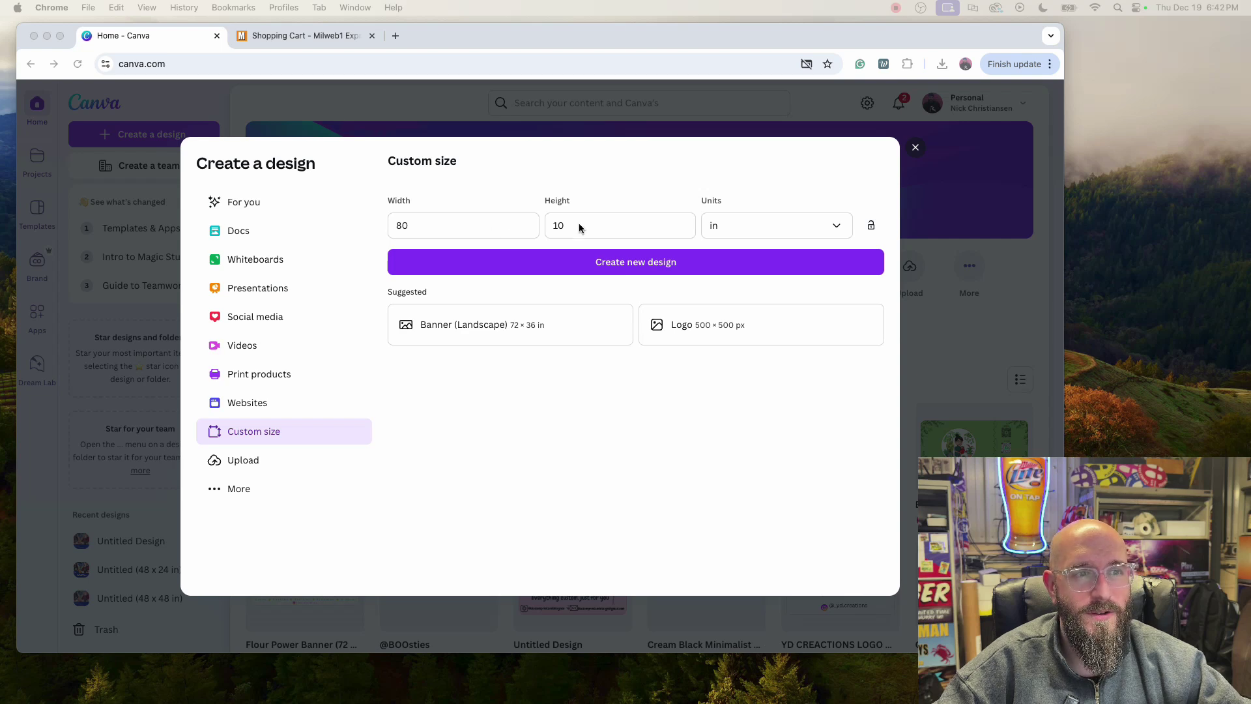
click(490, 221)
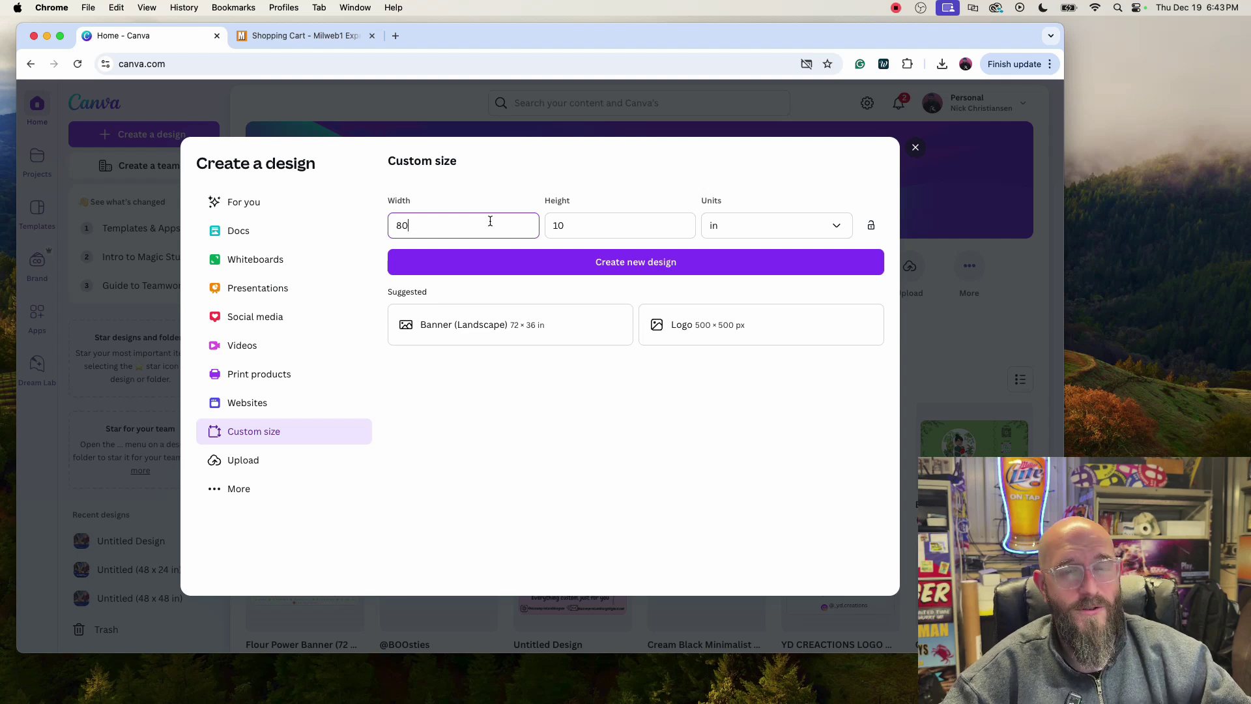
click(593, 223)
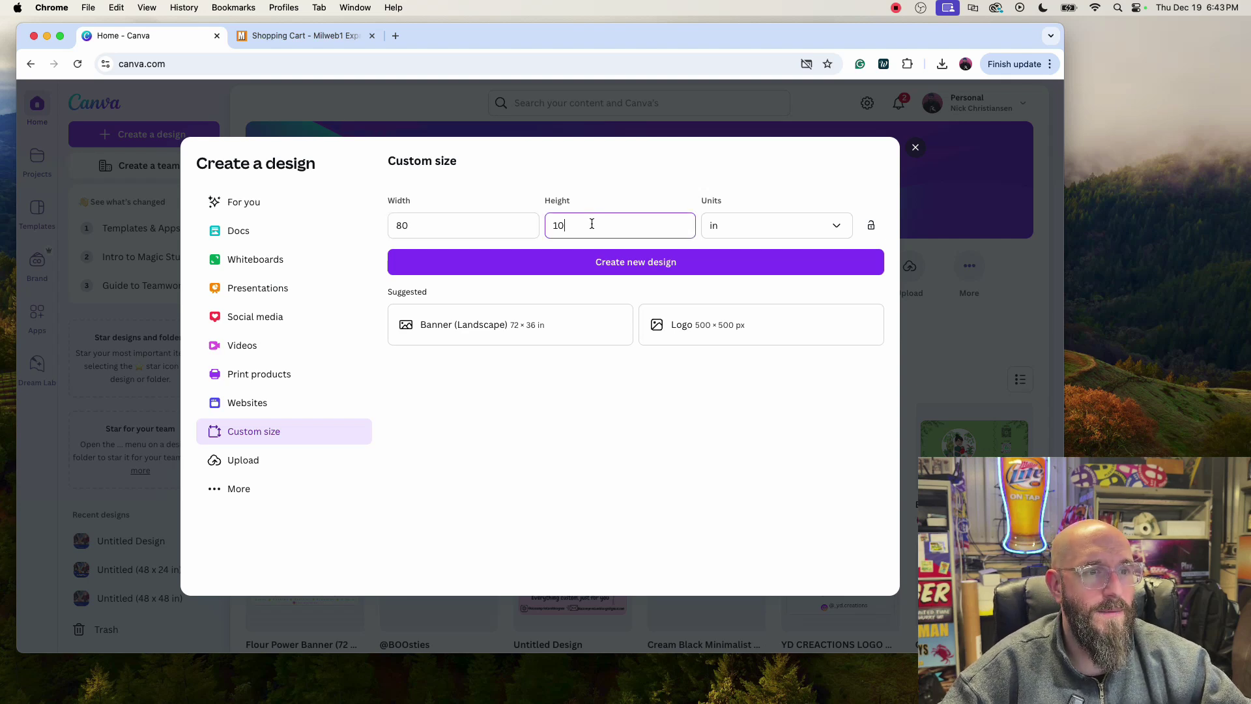
Create the 80 × 10 in design and apply the Austen Tech banner template.
click(662, 263)
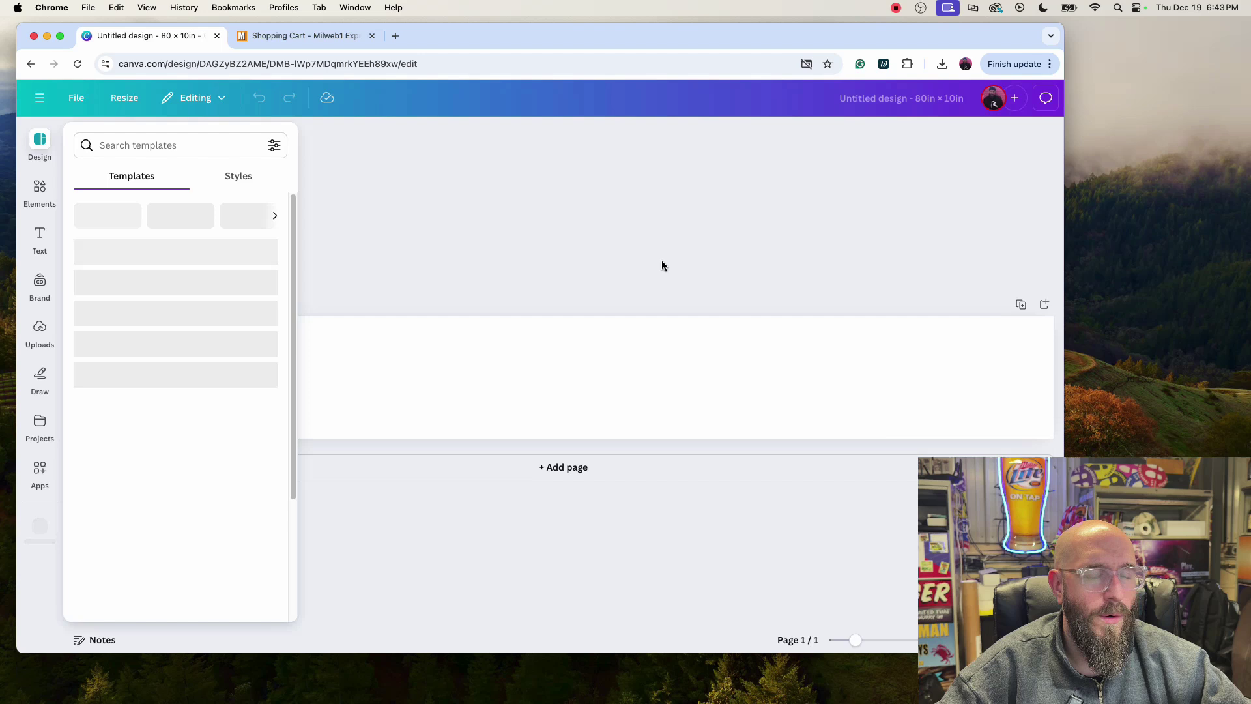
click(206, 265)
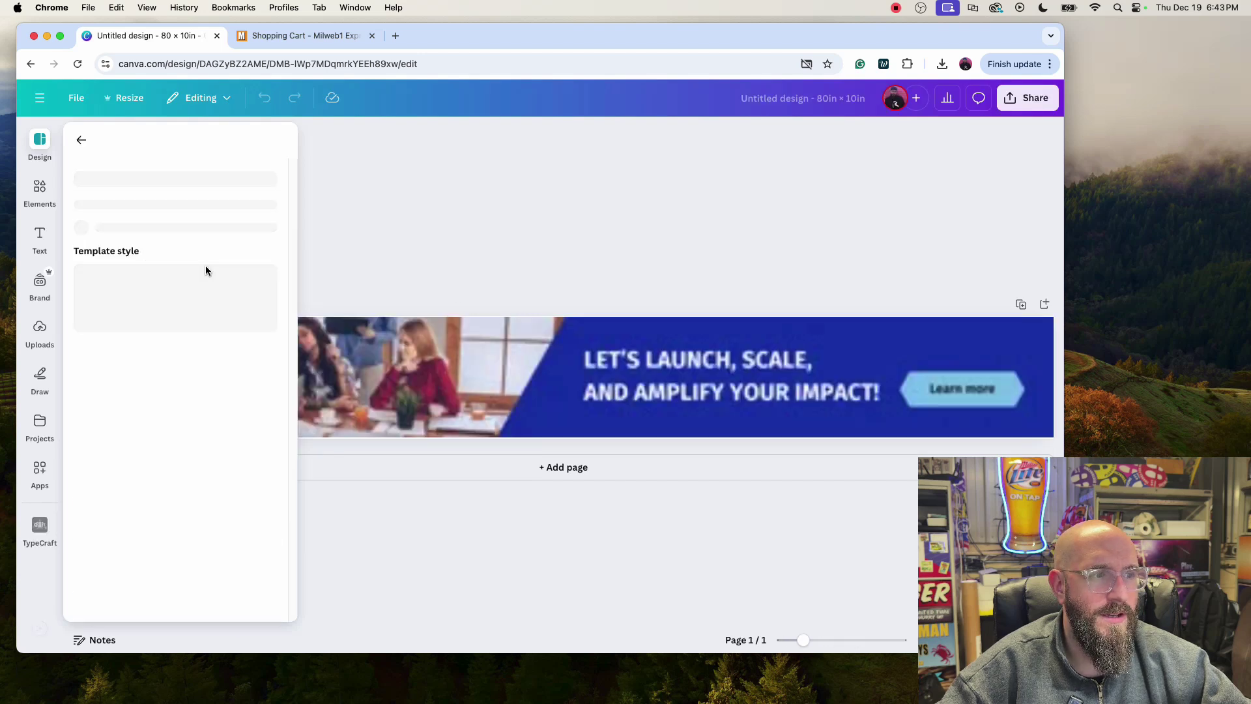
click(545, 256)
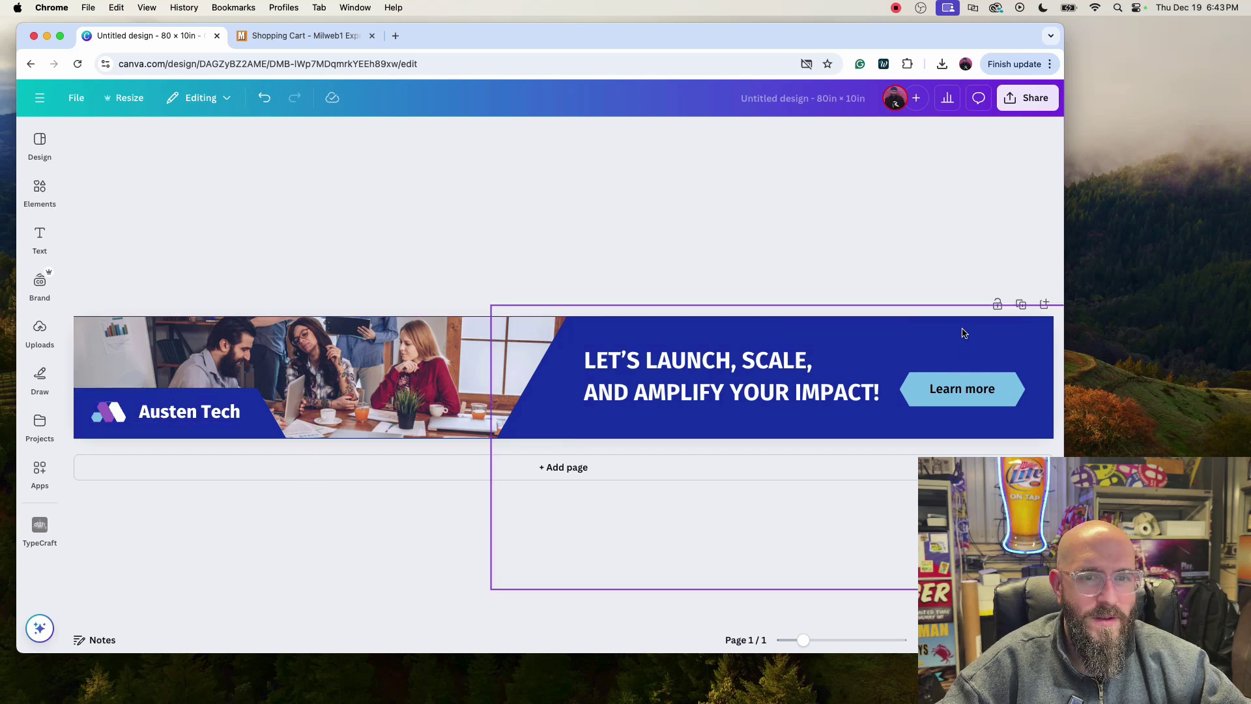
Move the logo to the bottom-left, raise the headline, and put Learn more bottom-right.
click(183, 416)
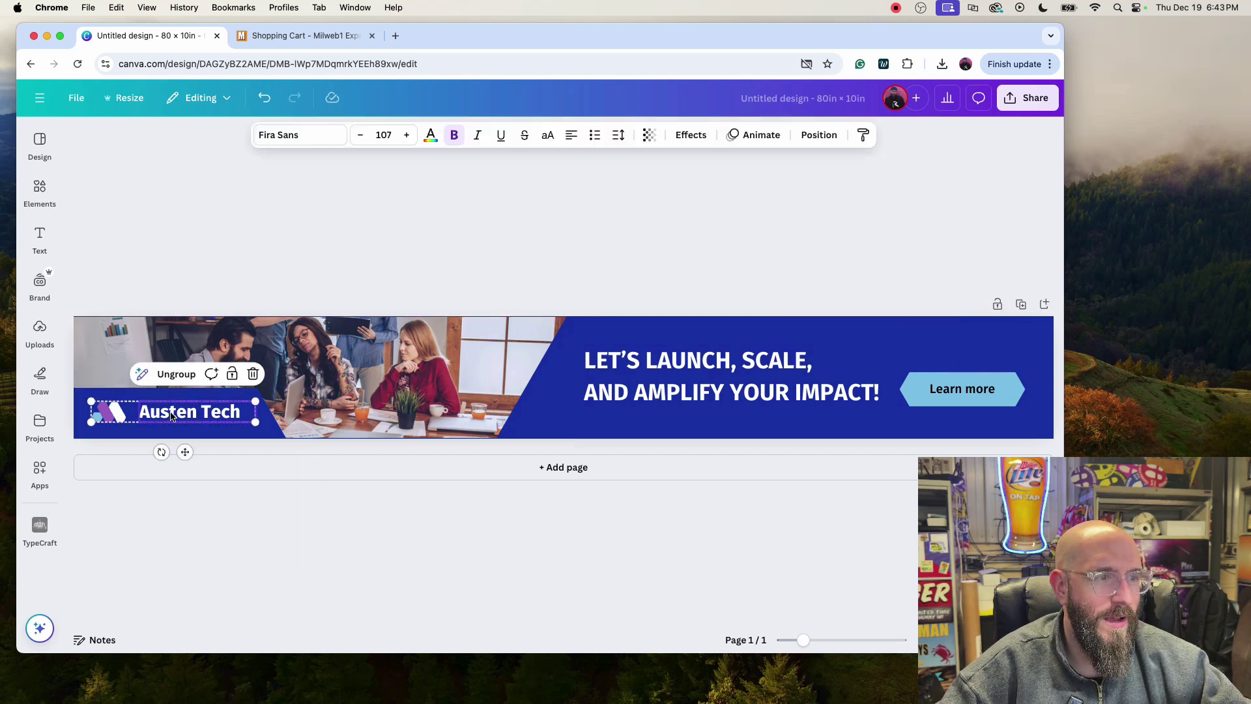
drag(184, 416, 166, 430)
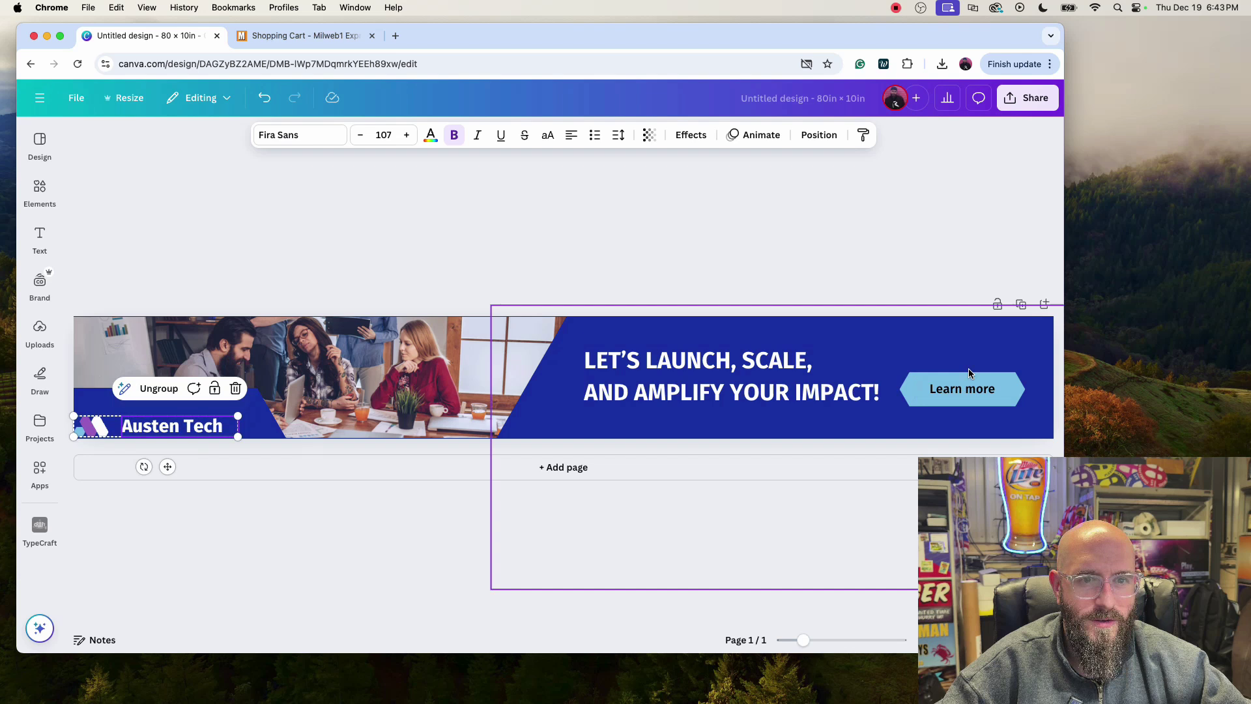
drag(971, 371, 977, 339)
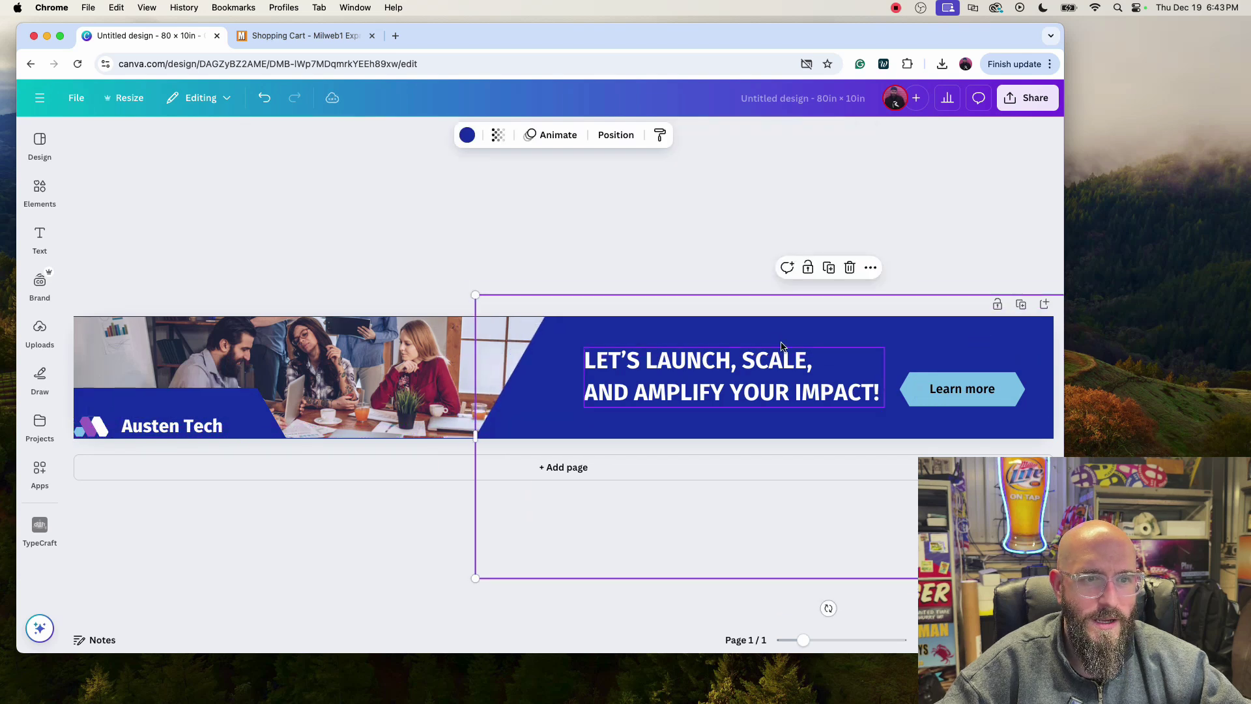
drag(759, 361, 758, 330)
click(974, 391)
click(975, 393)
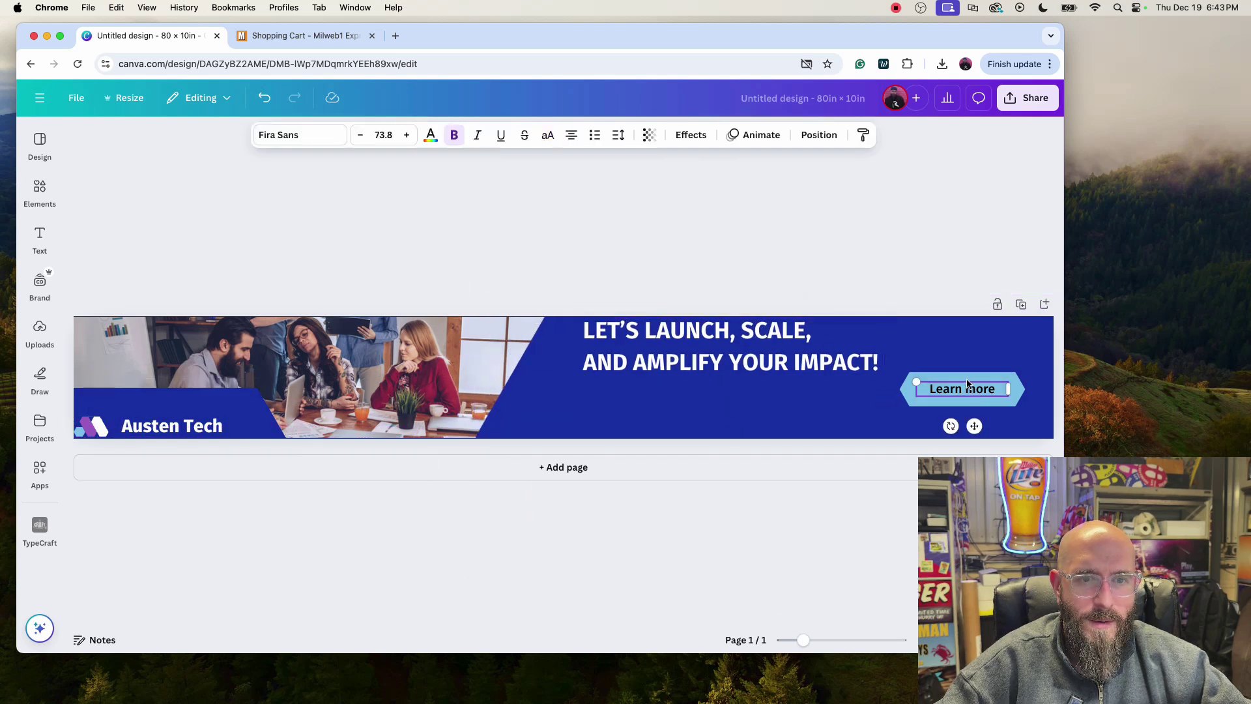
drag(972, 391, 986, 420)
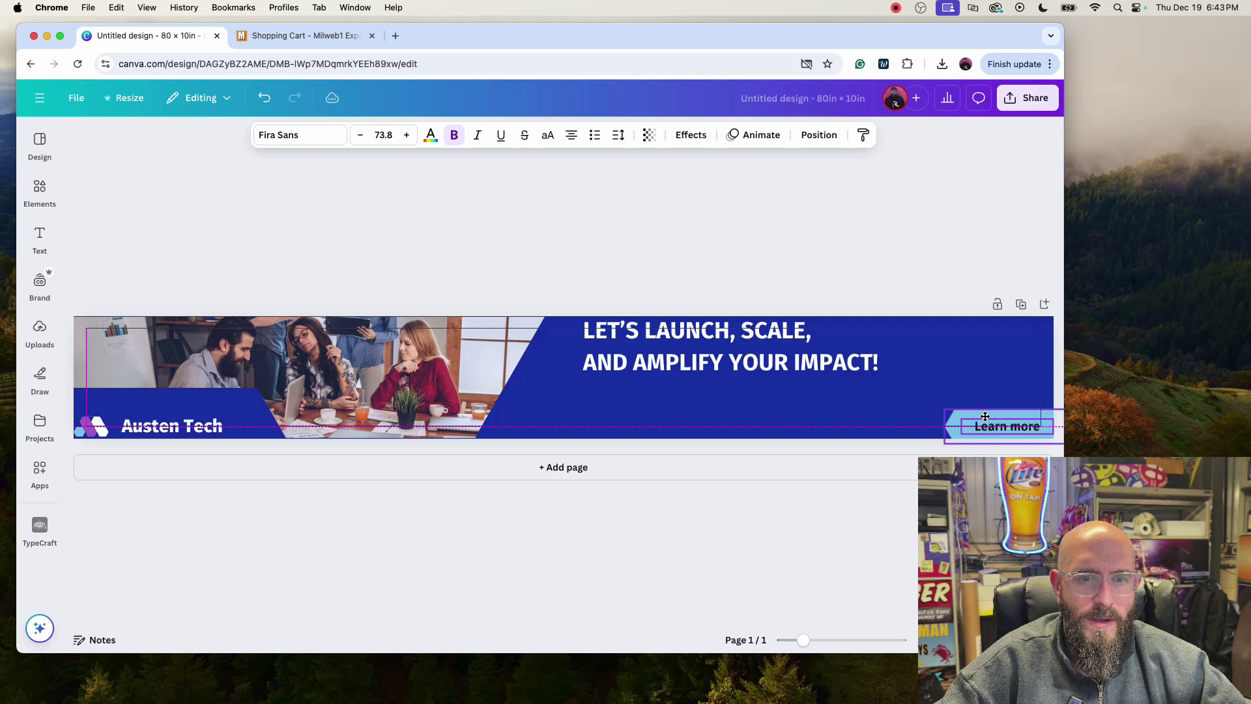
click(812, 235)
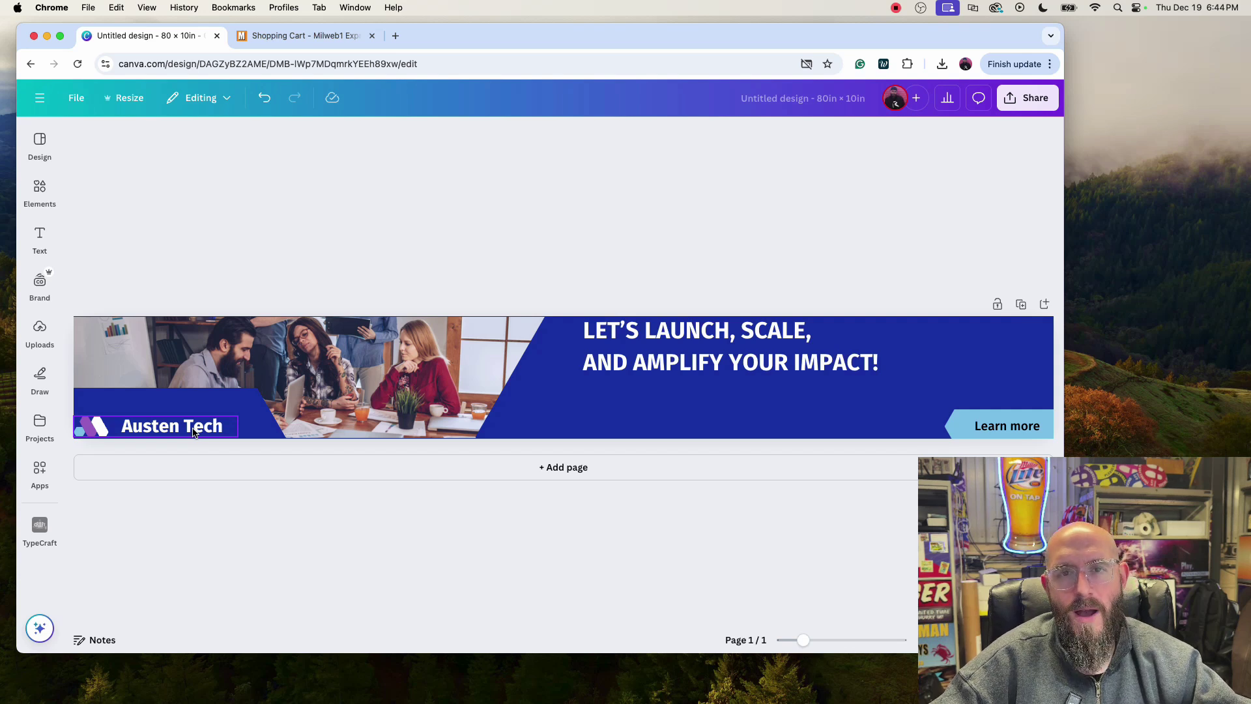
Move the logo, headline and Learn more button back inward within the banner.
drag(194, 432, 207, 417)
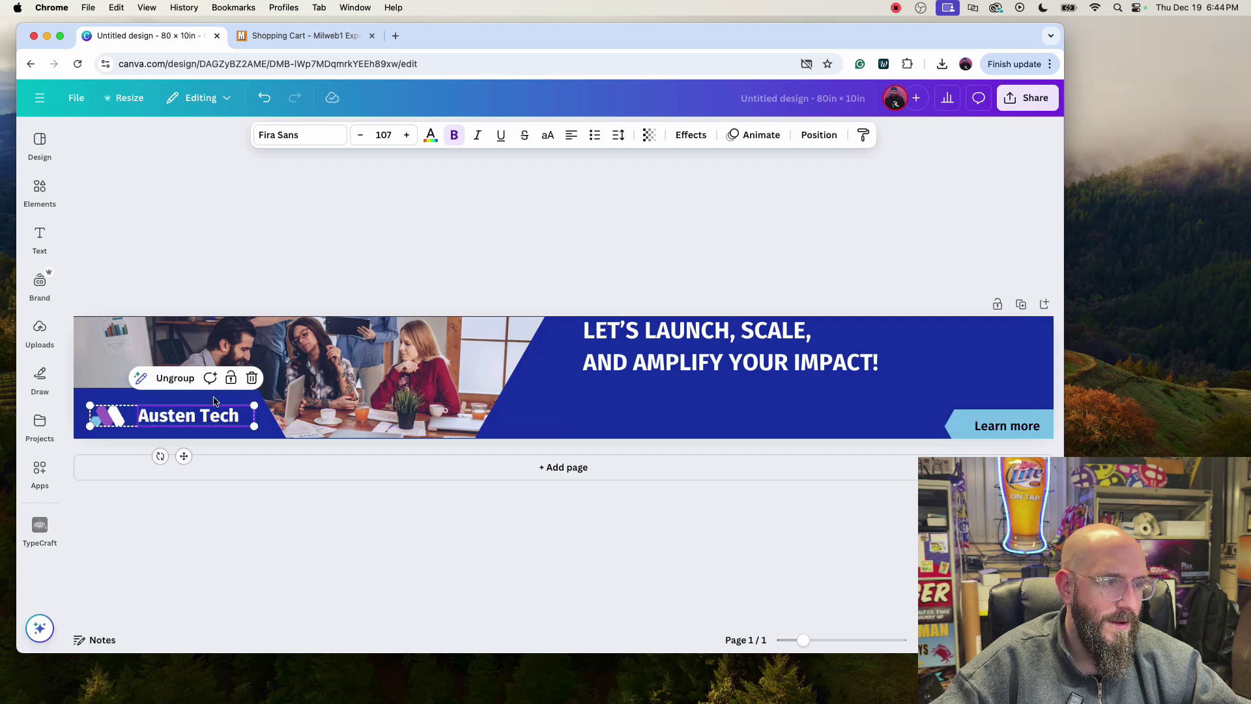
drag(621, 341, 623, 367)
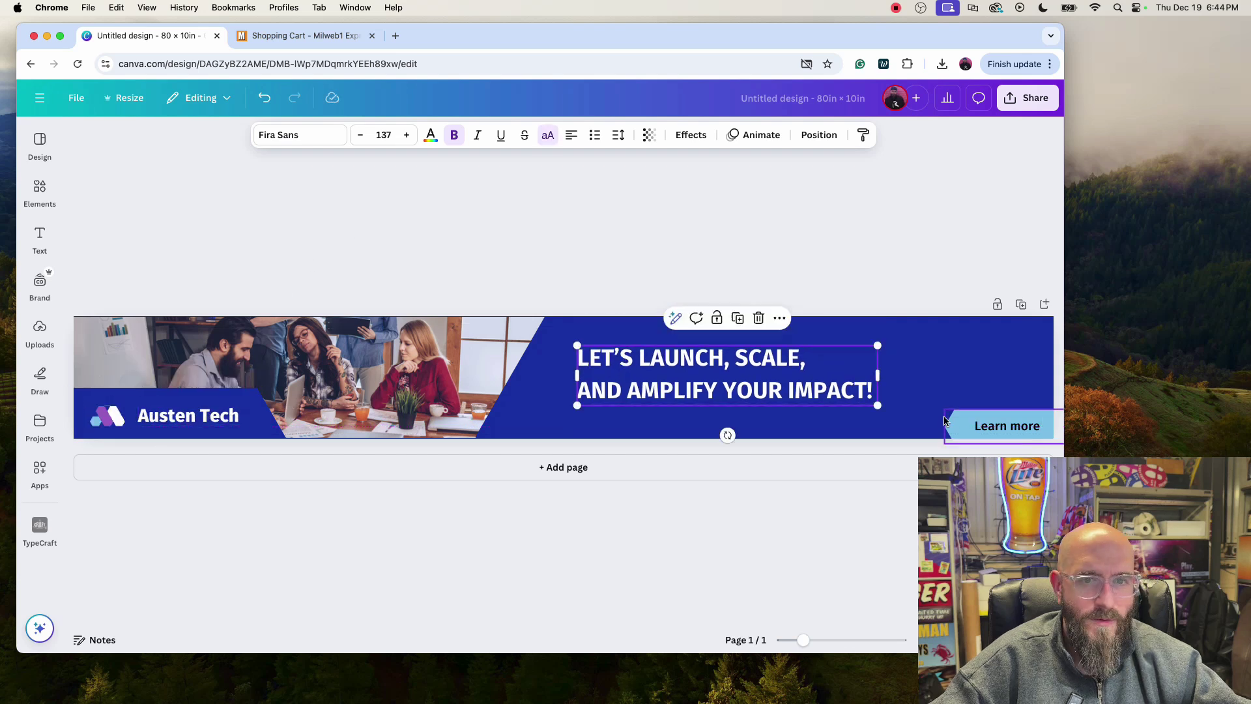
click(992, 425)
drag(991, 425, 988, 399)
click(912, 243)
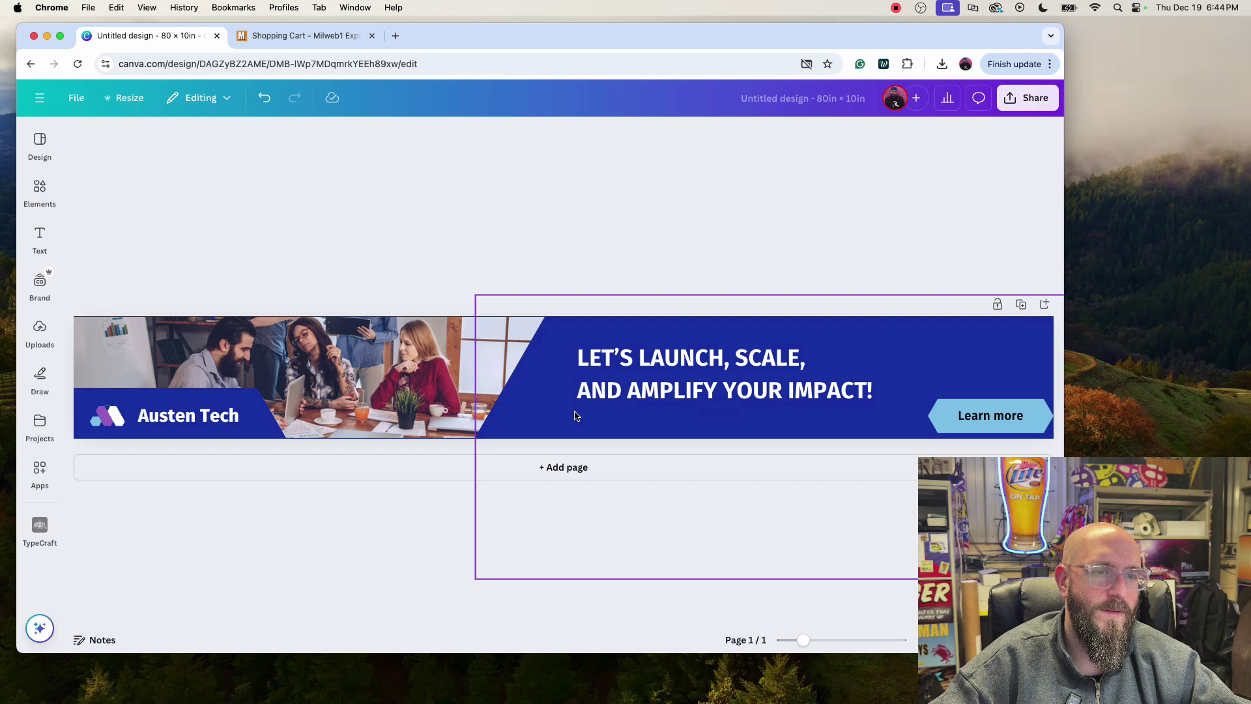
Enlarge the office photo so it extends past the banner's bottom edge.
drag(802, 640, 812, 643)
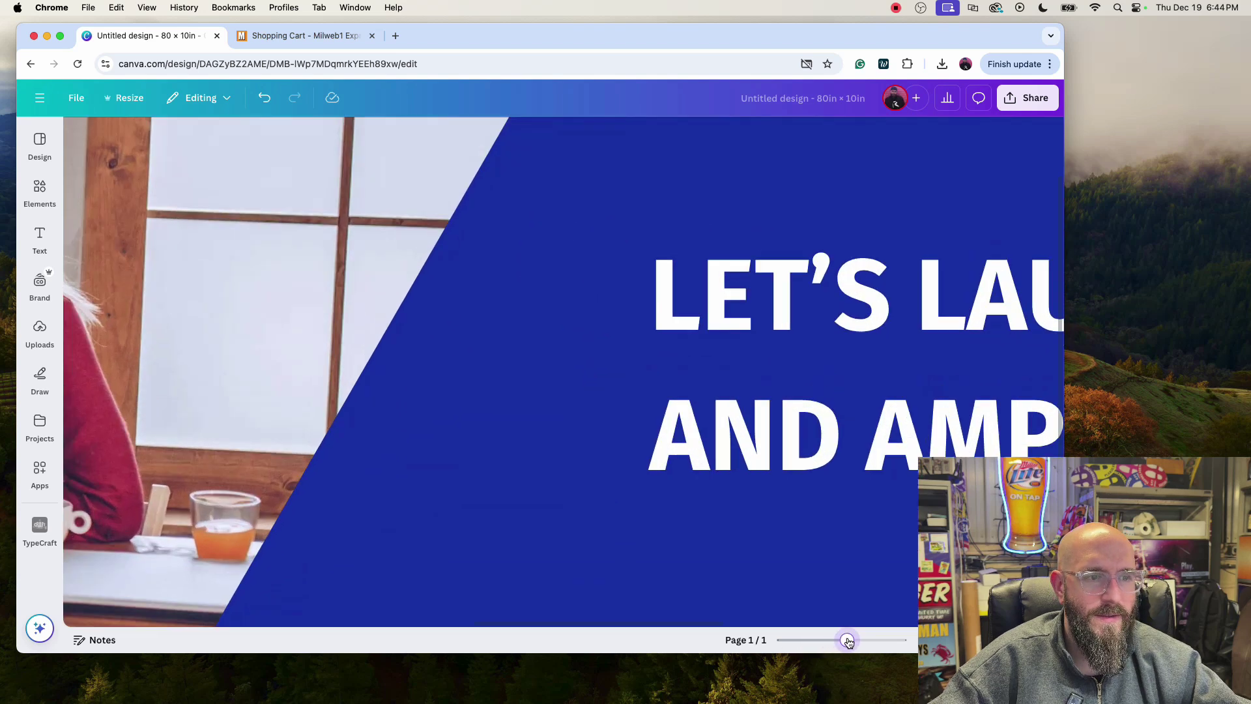
mouse_move(848, 642)
mouse_down()
mouse_move(796, 640)
mouse_move(851, 638)
mouse_move(823, 638)
mouse_up()
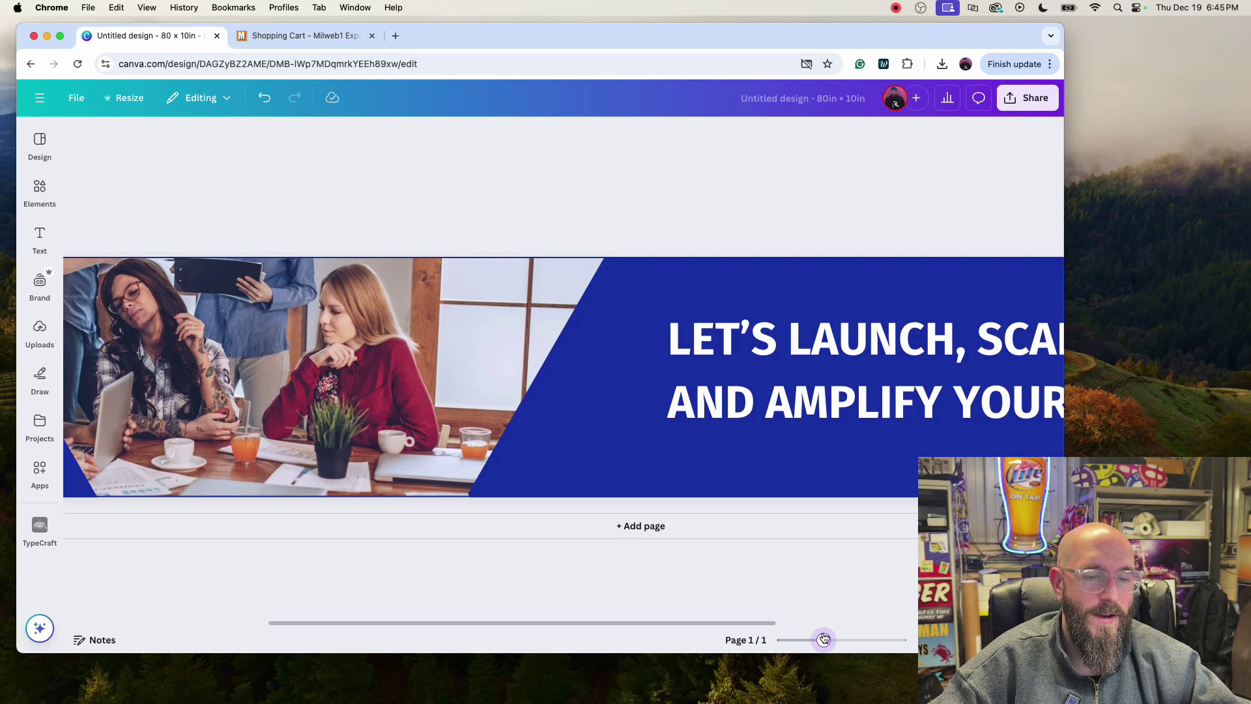
drag(823, 639, 817, 639)
drag(461, 394, 414, 374)
drag(646, 469, 740, 522)
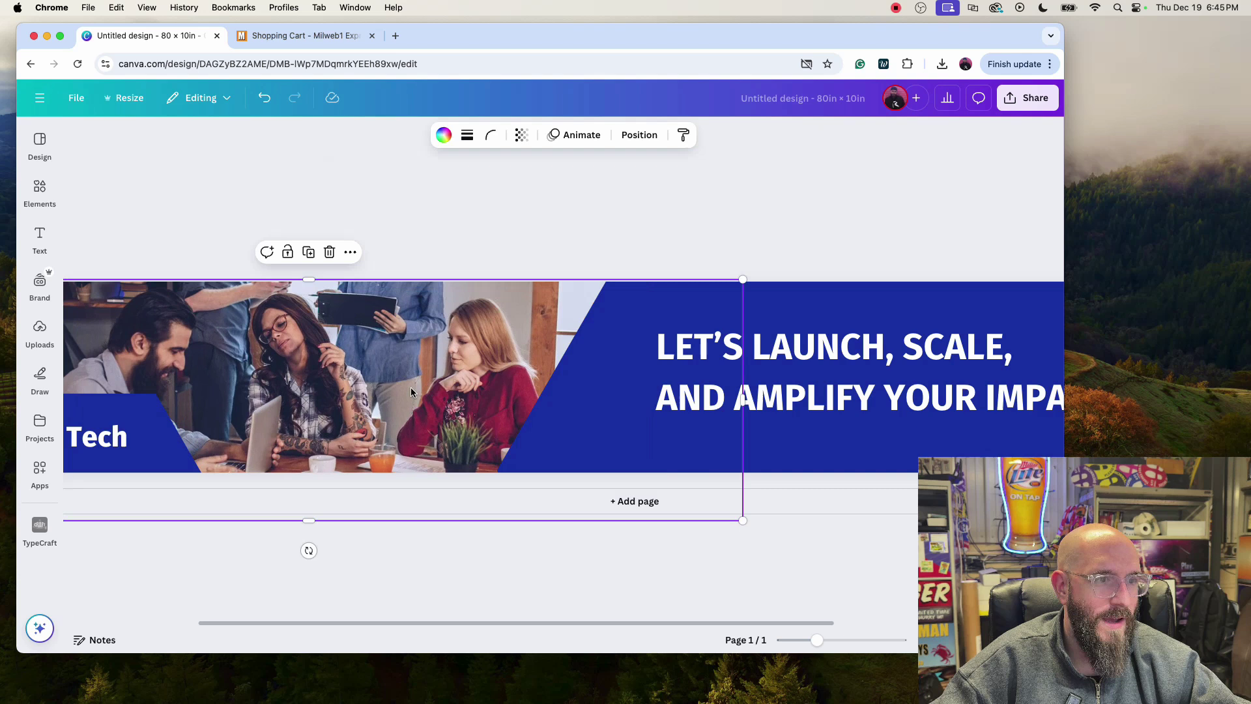
drag(410, 387, 398, 379)
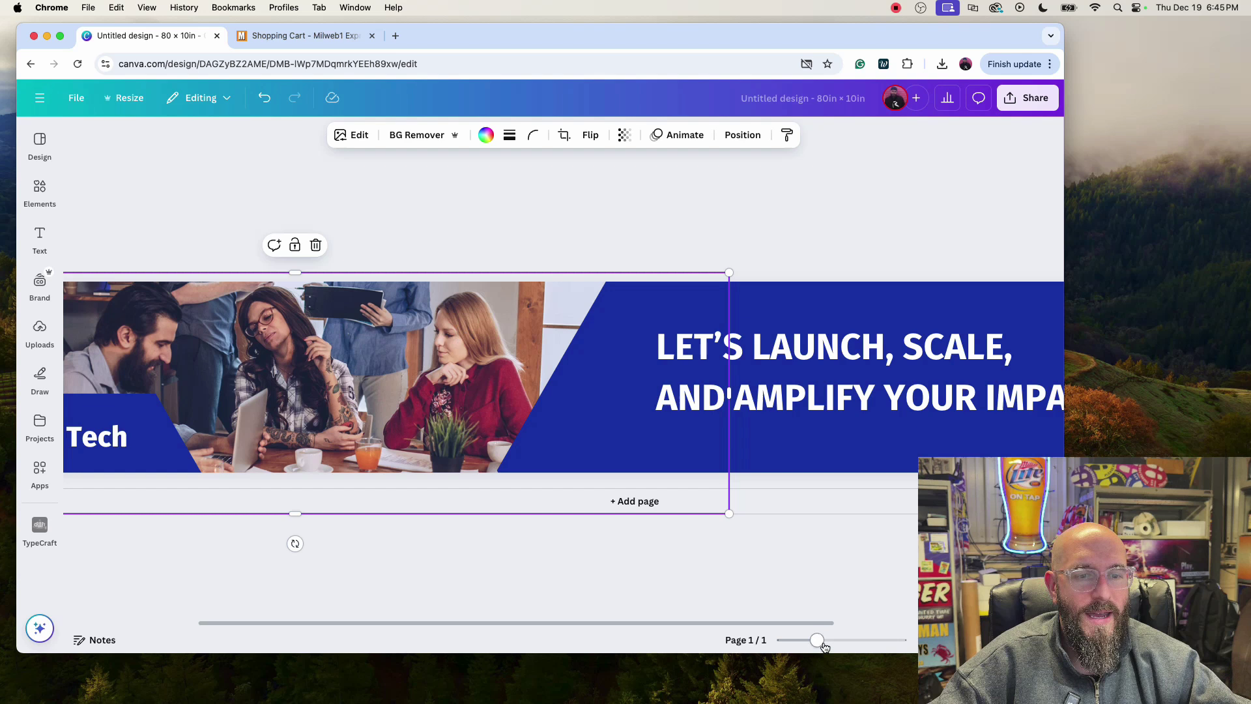
mouse_move(818, 641)
mouse_down()
mouse_move(874, 640)
mouse_move(801, 641)
mouse_up()
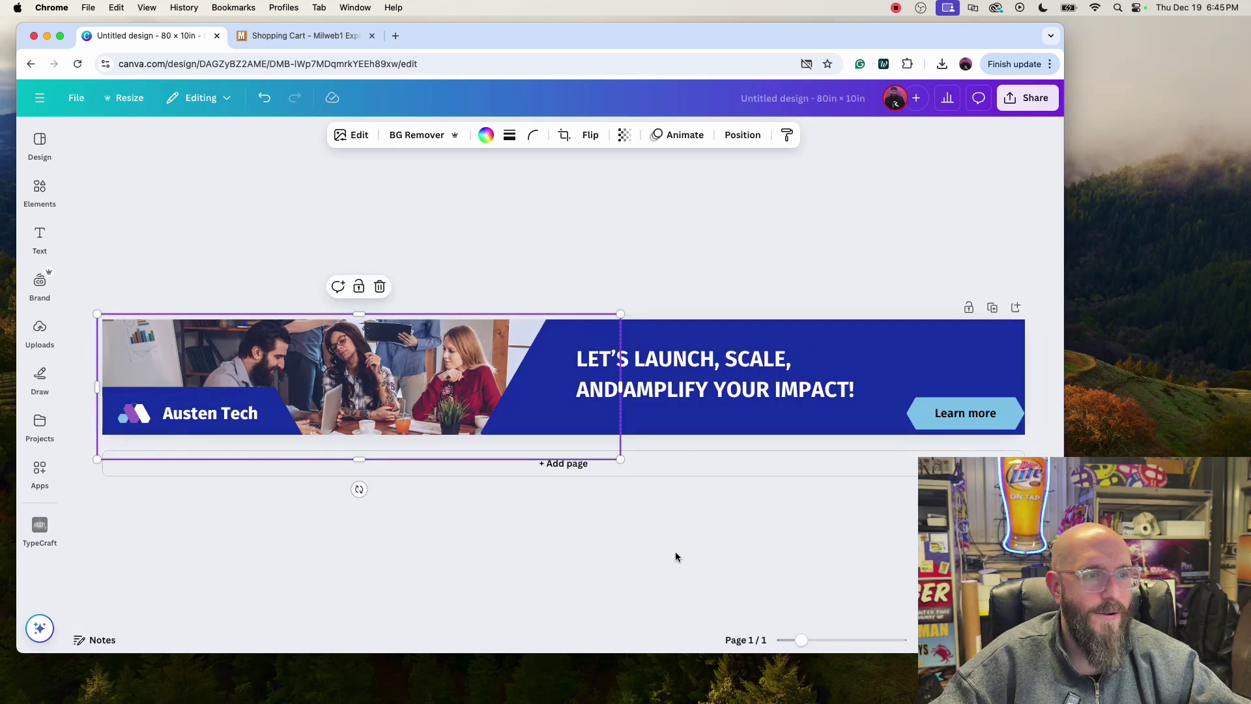
Download the banner as a PDF Print file named 1x8test.
click(75, 98)
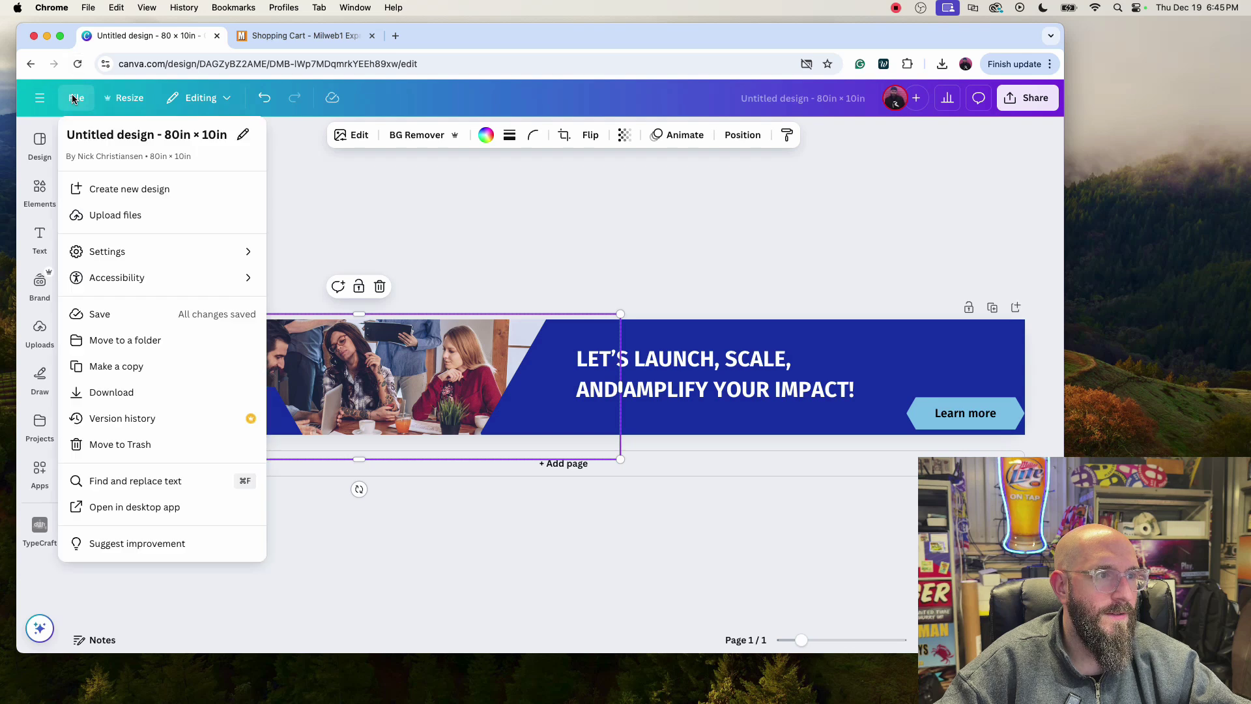
click(158, 393)
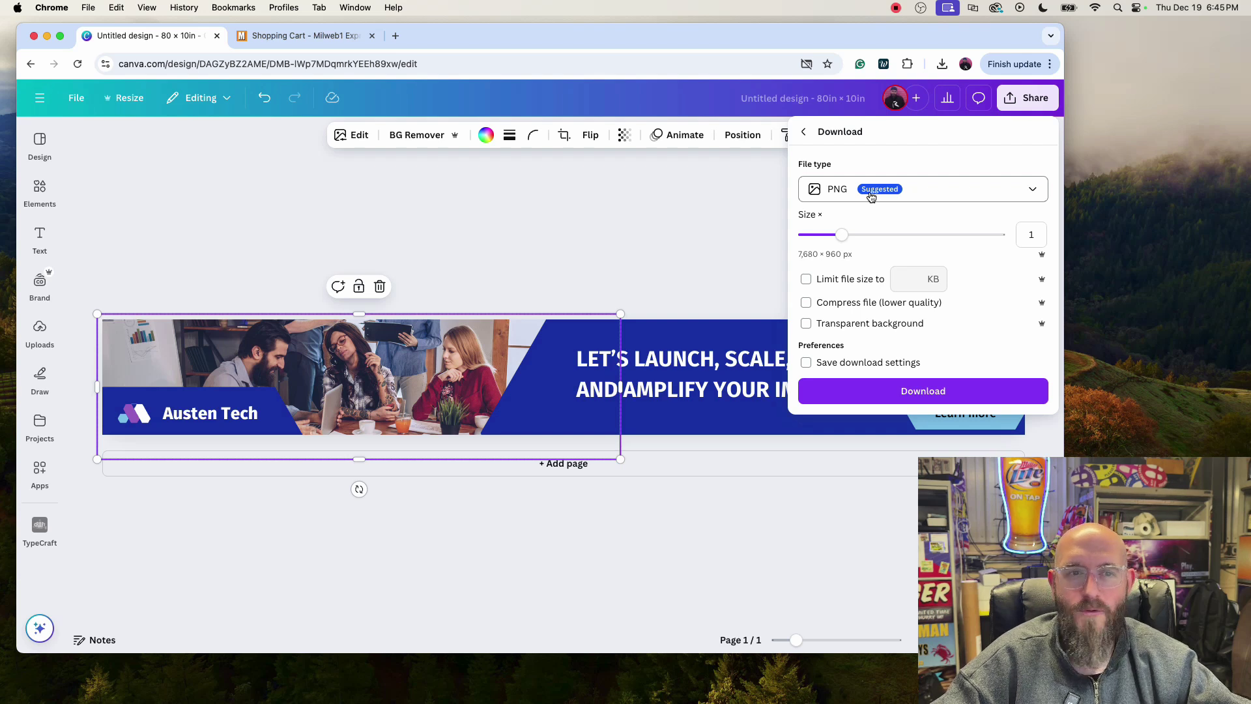
click(871, 196)
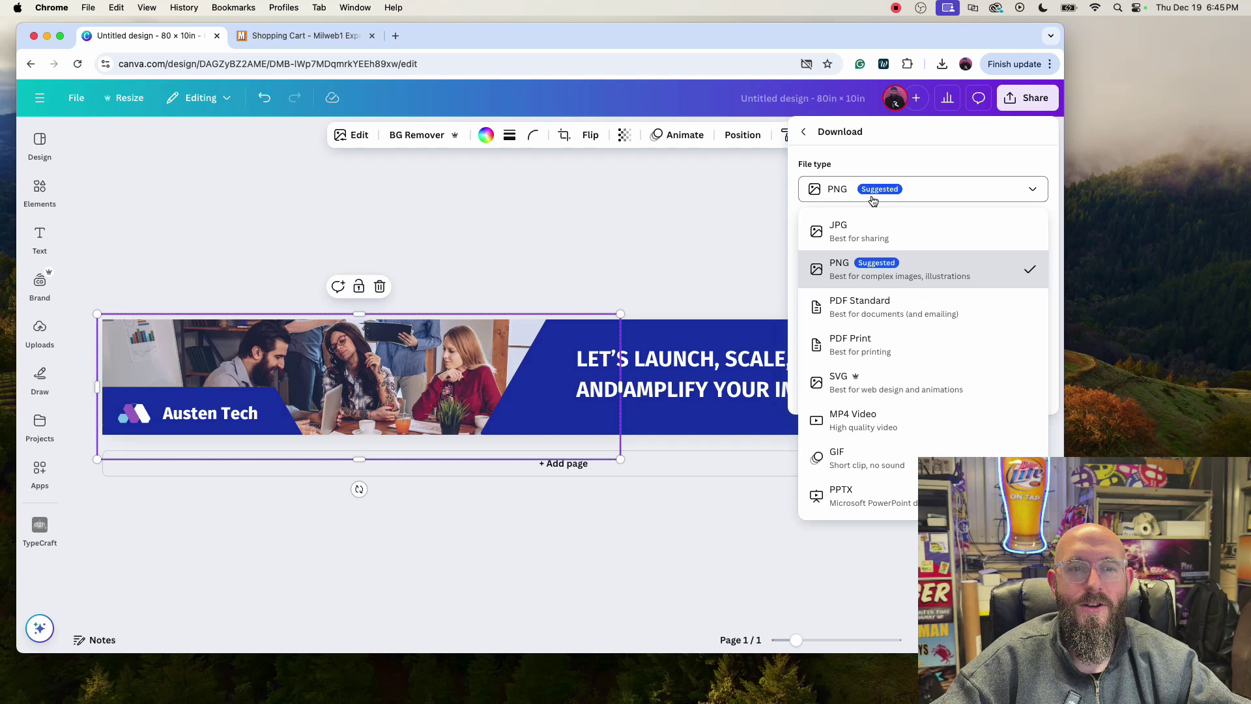
click(904, 340)
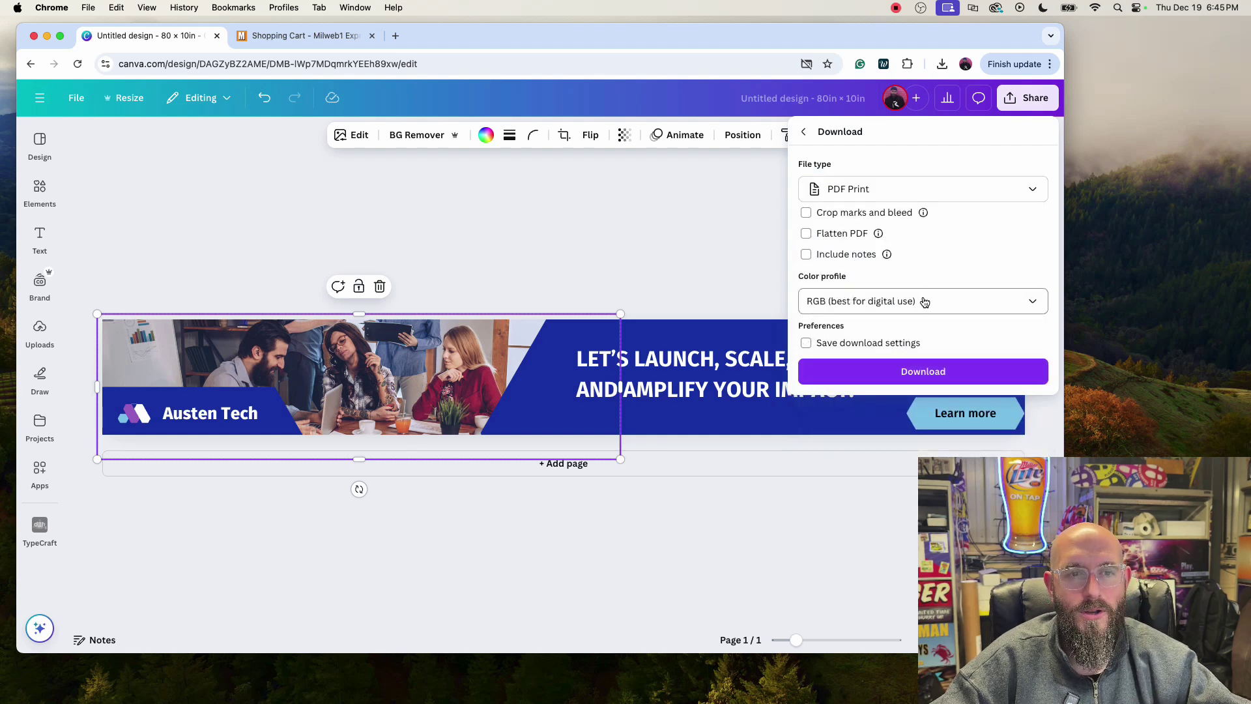
click(920, 375)
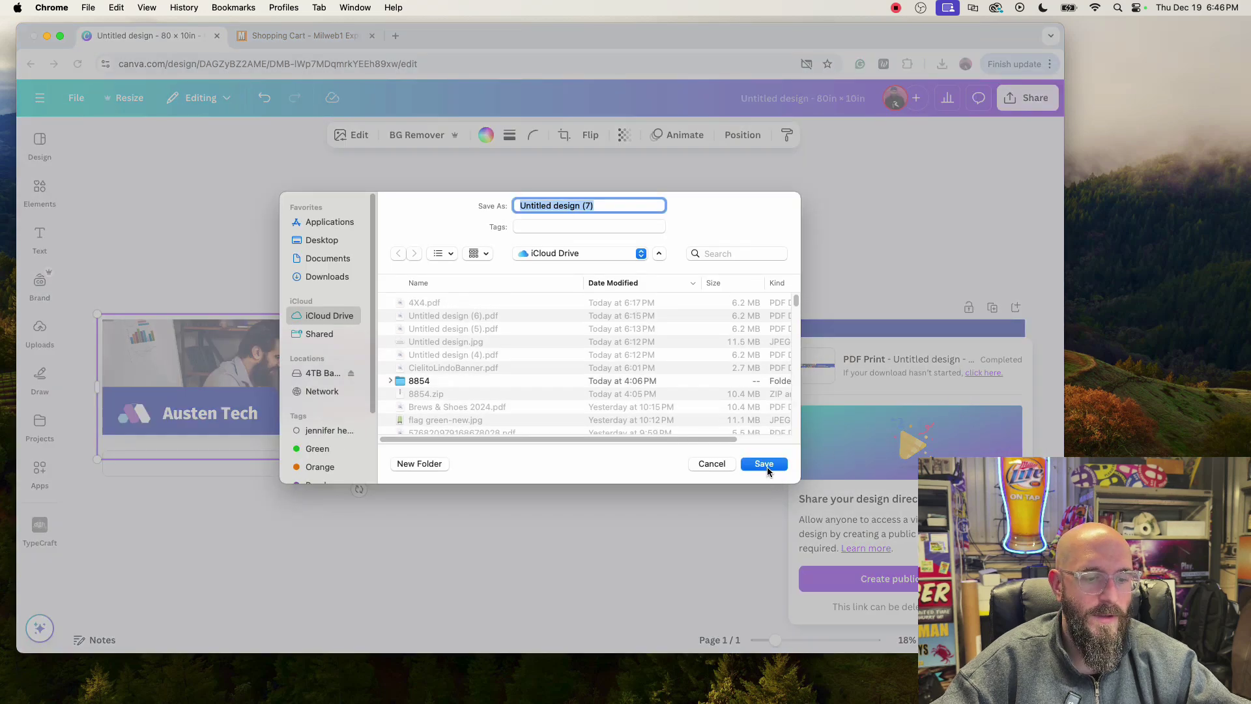
text(1x8test)
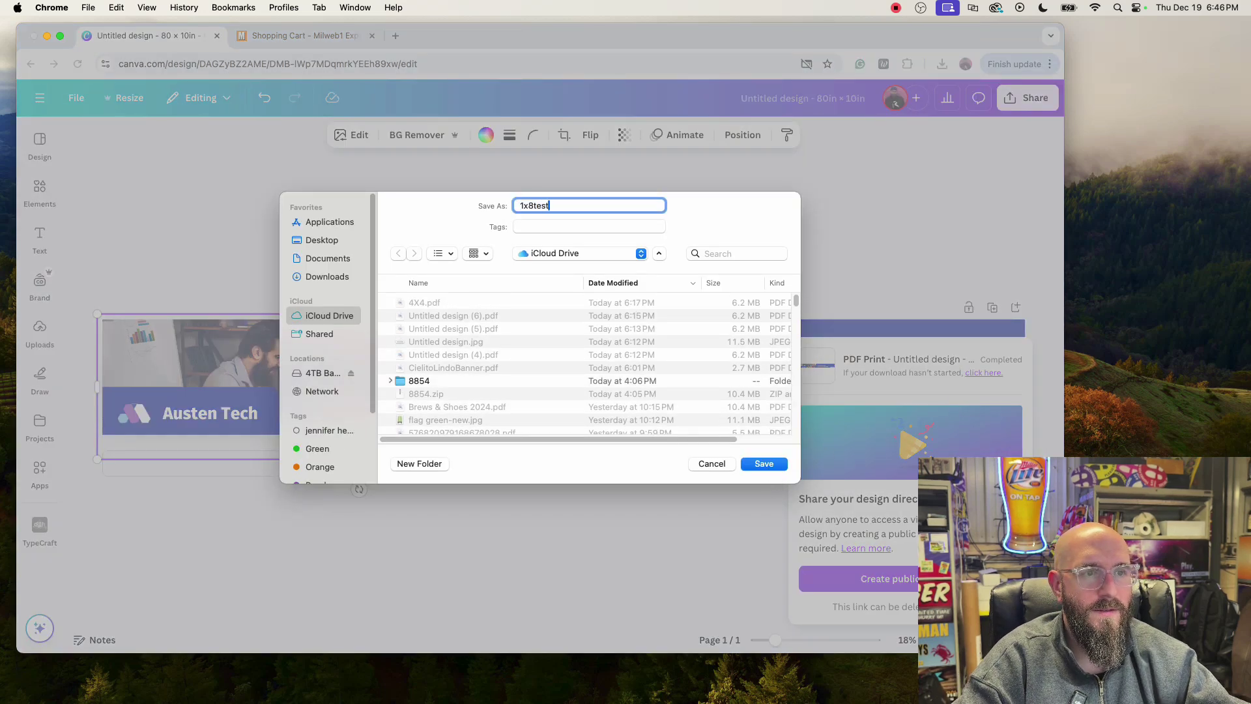
key(Return)
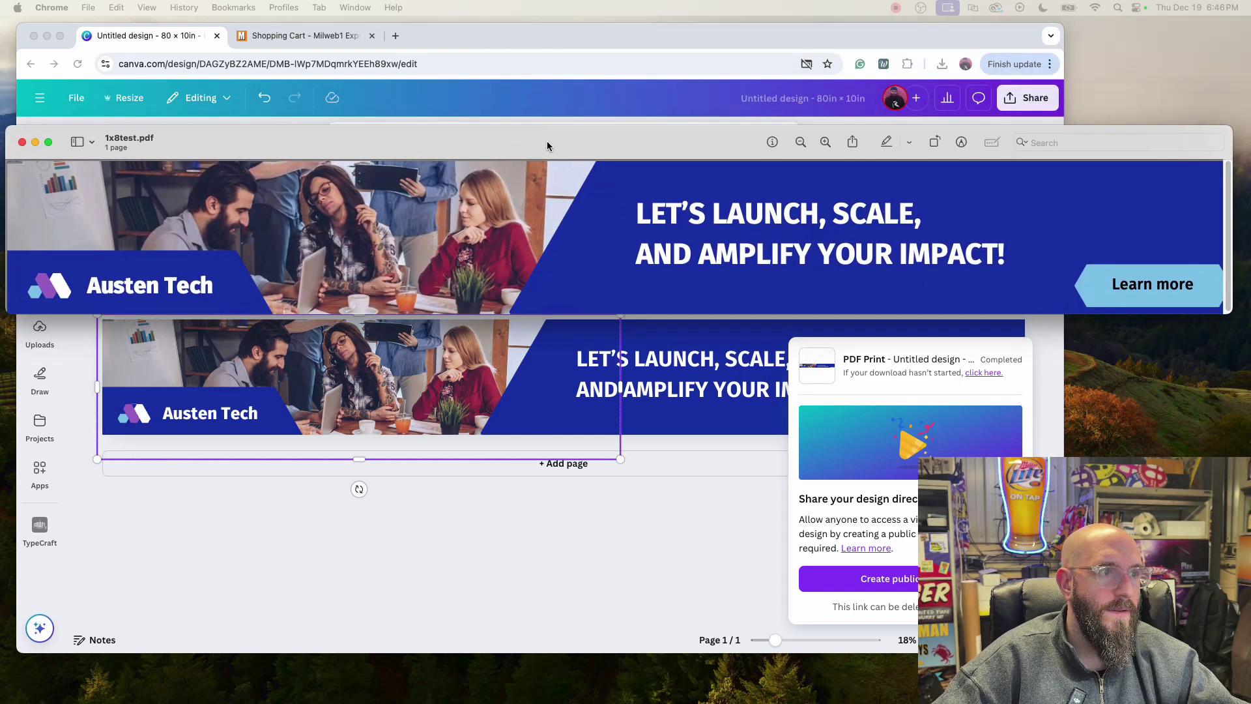
Enlarge the Preview window and zoom in closely on the exported 1x8test.pdf banner.
drag(8, 127, 159, 155)
drag(401, 172, 256, 165)
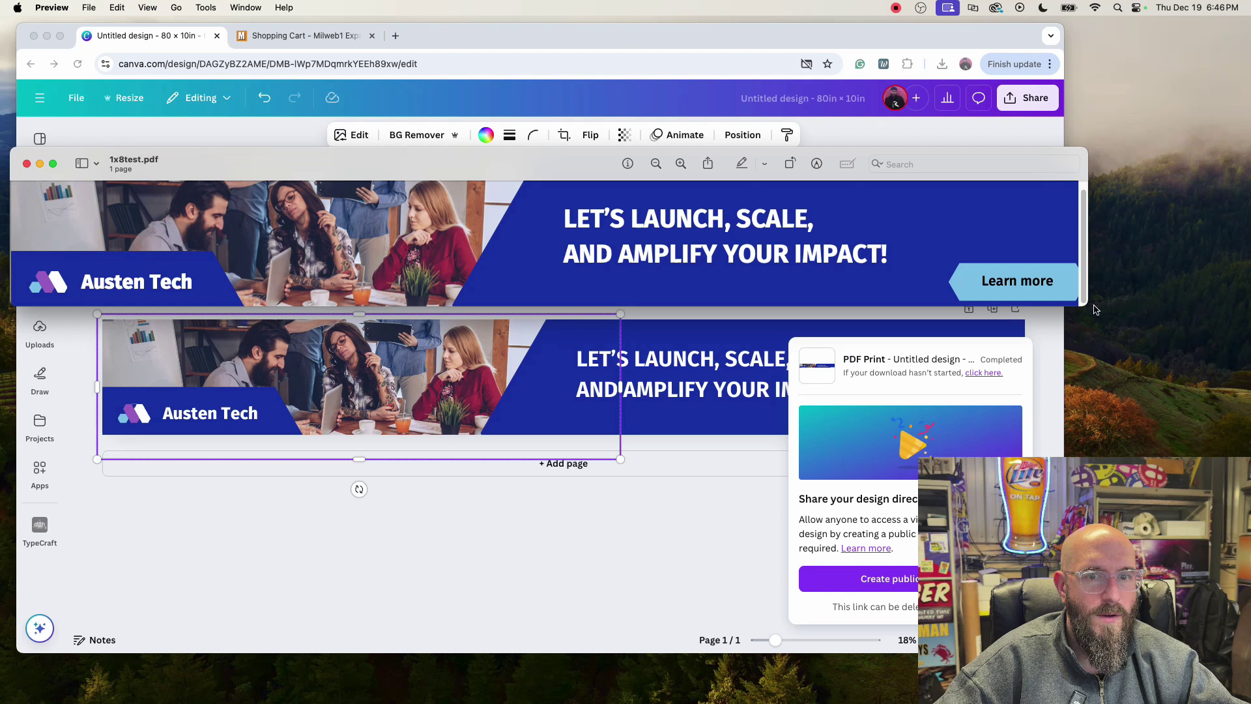
drag(1087, 308, 1111, 349)
click(709, 163)
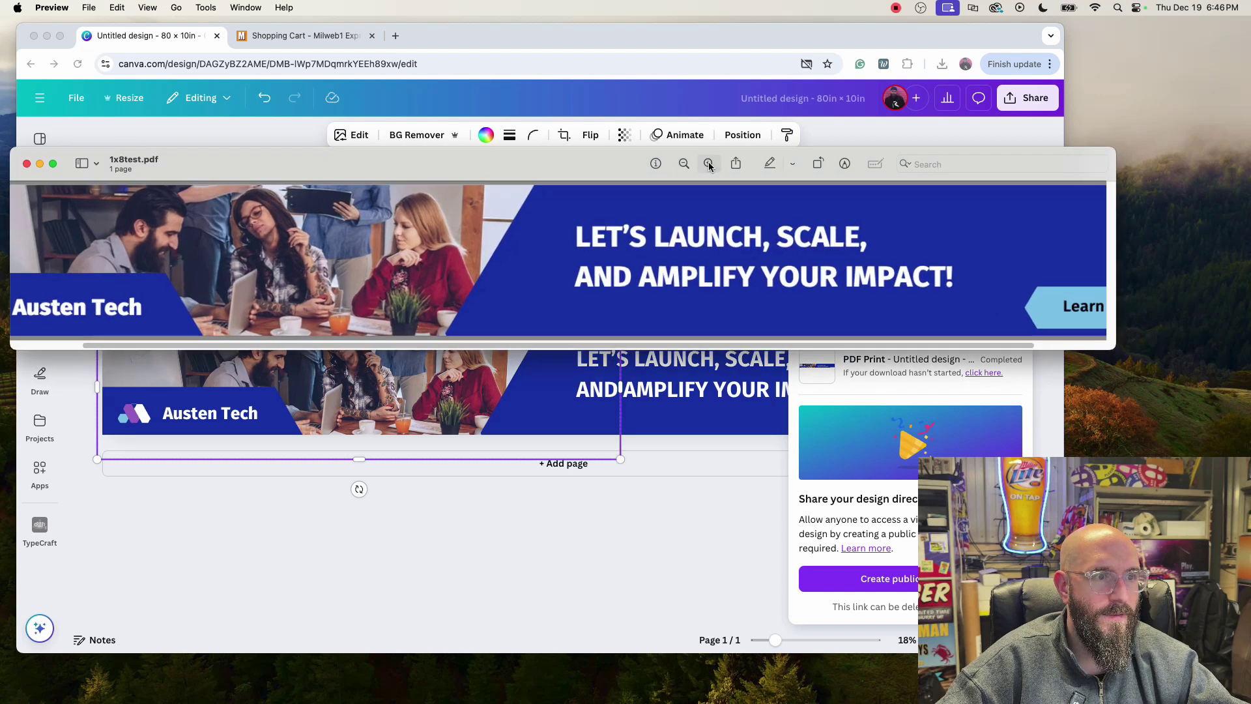
click(709, 163)
click(709, 164)
click(709, 164)
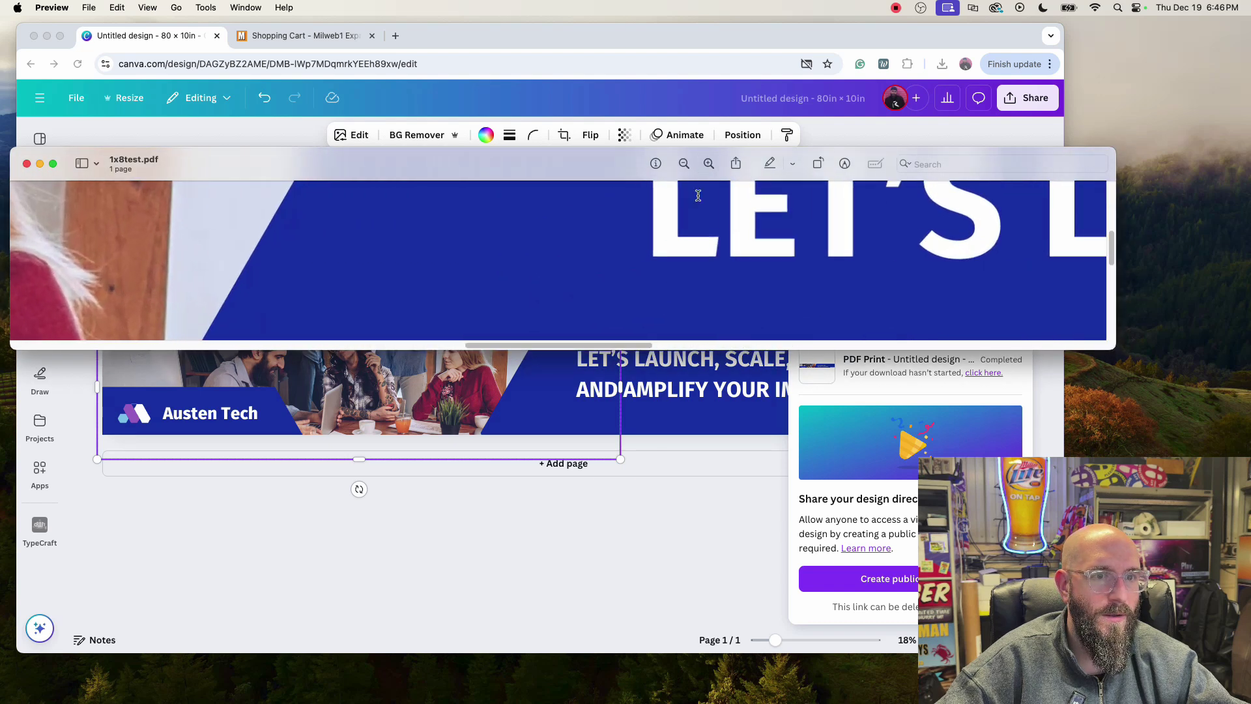
drag(599, 347, 401, 347)
click(709, 164)
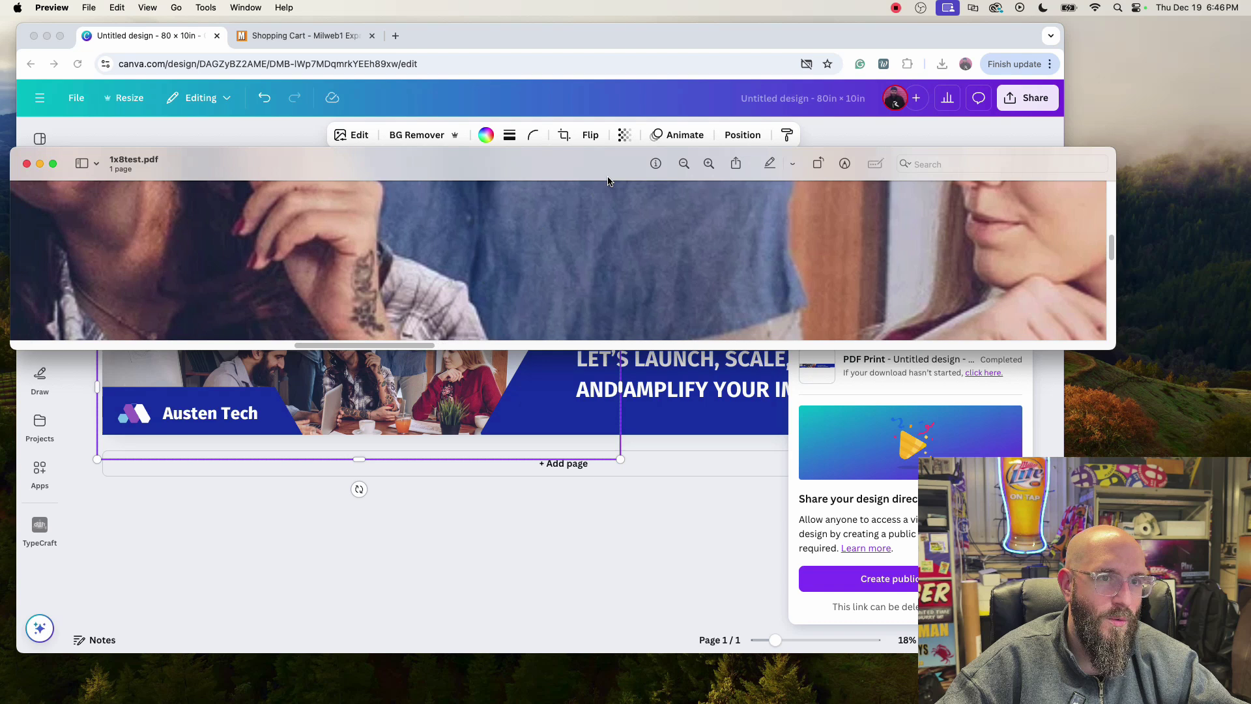
Zoom back out and scroll around to review the whole PDF banner.
click(686, 163)
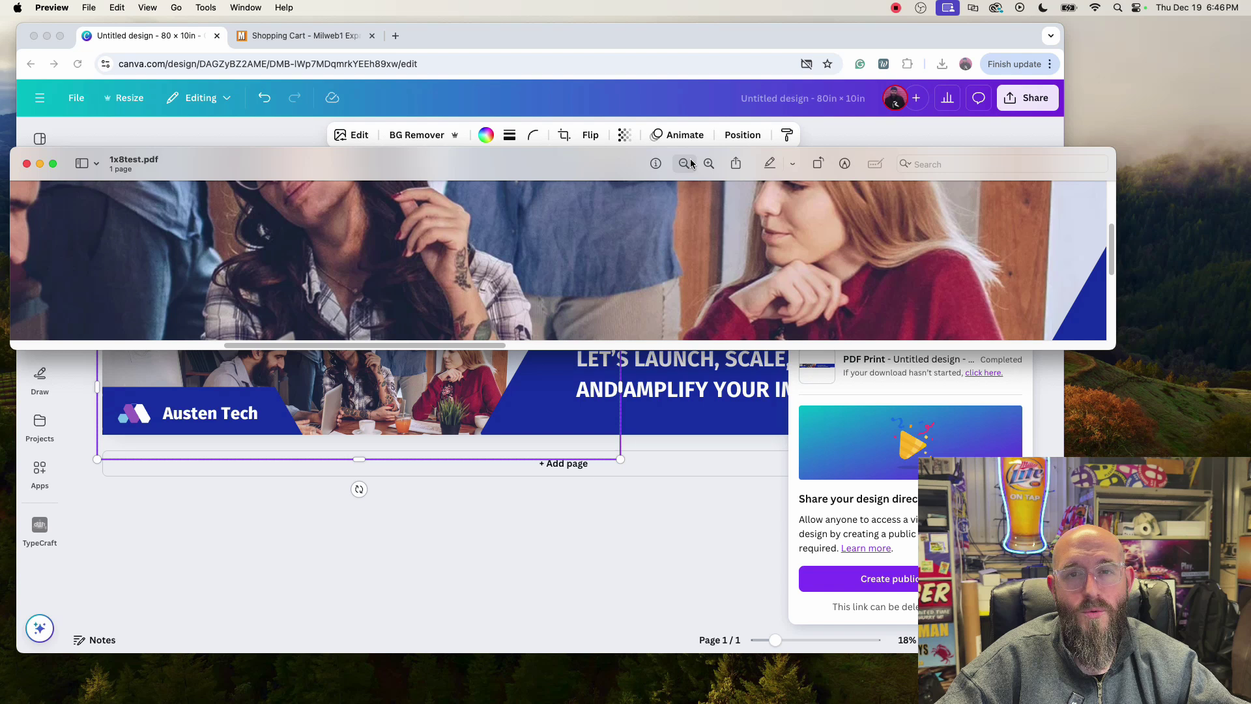
click(686, 163)
click(686, 163)
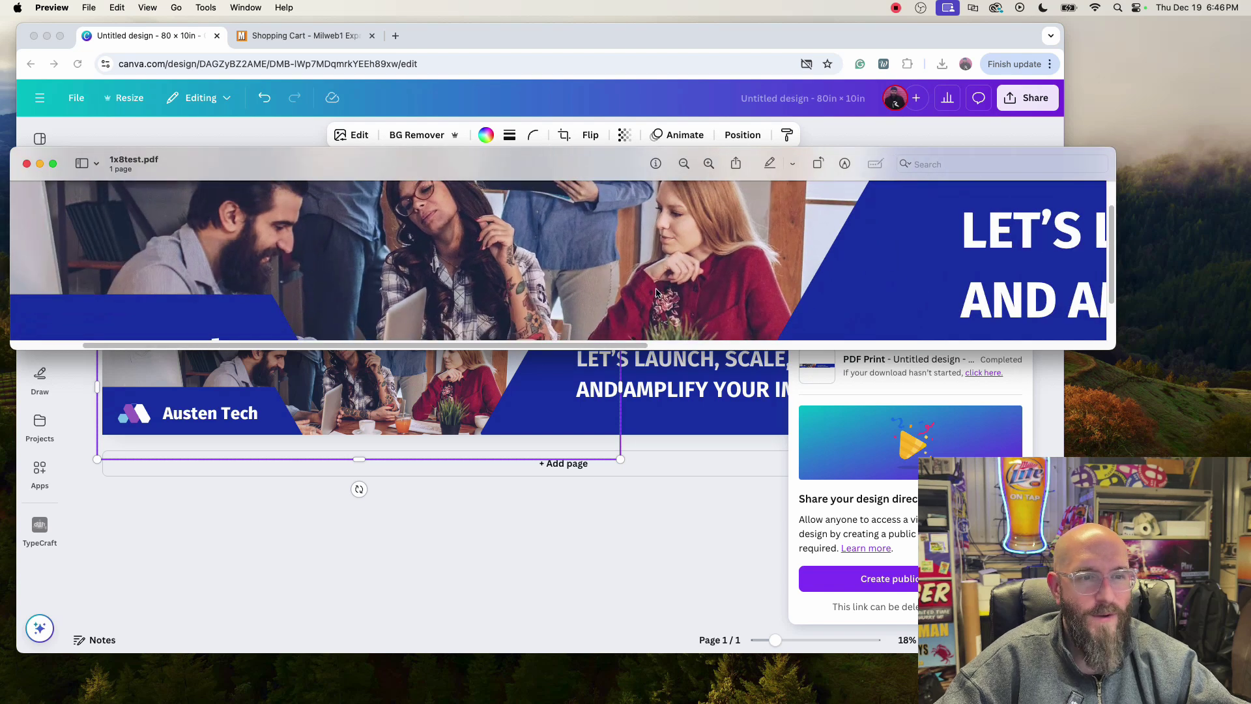
scroll(456, 293, left, 3)
scroll(366, 329, down, 2)
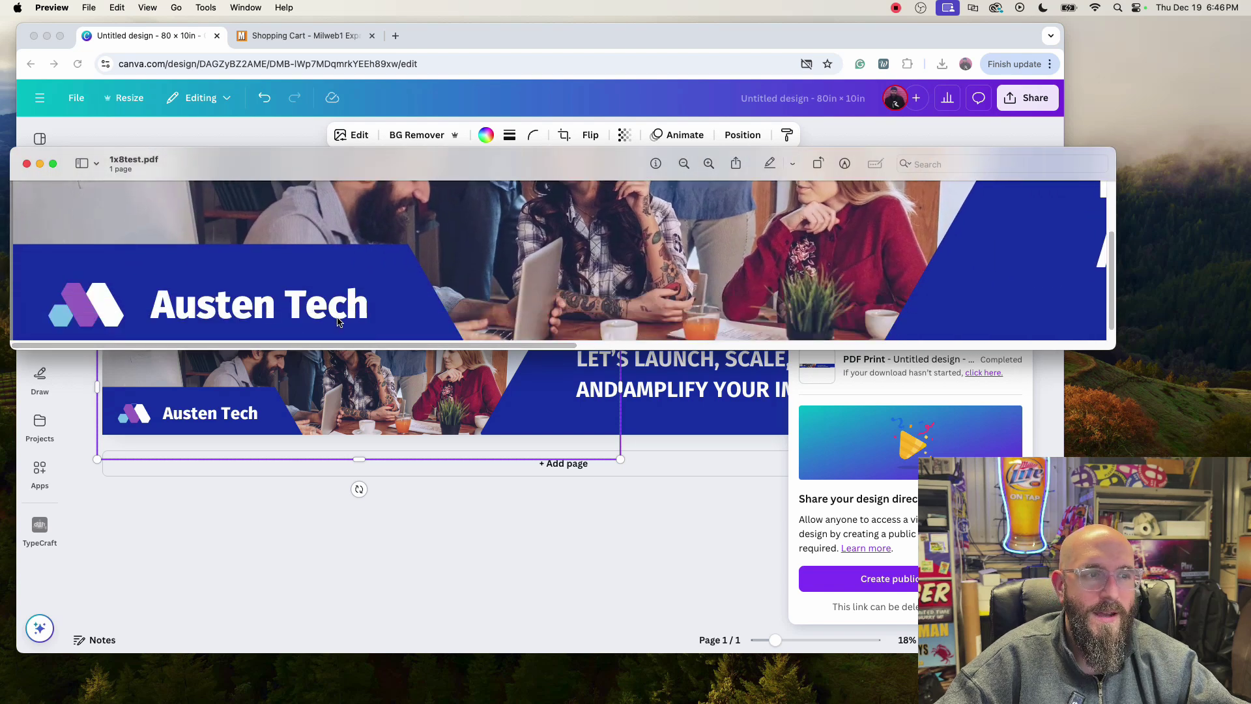
drag(397, 348, 885, 346)
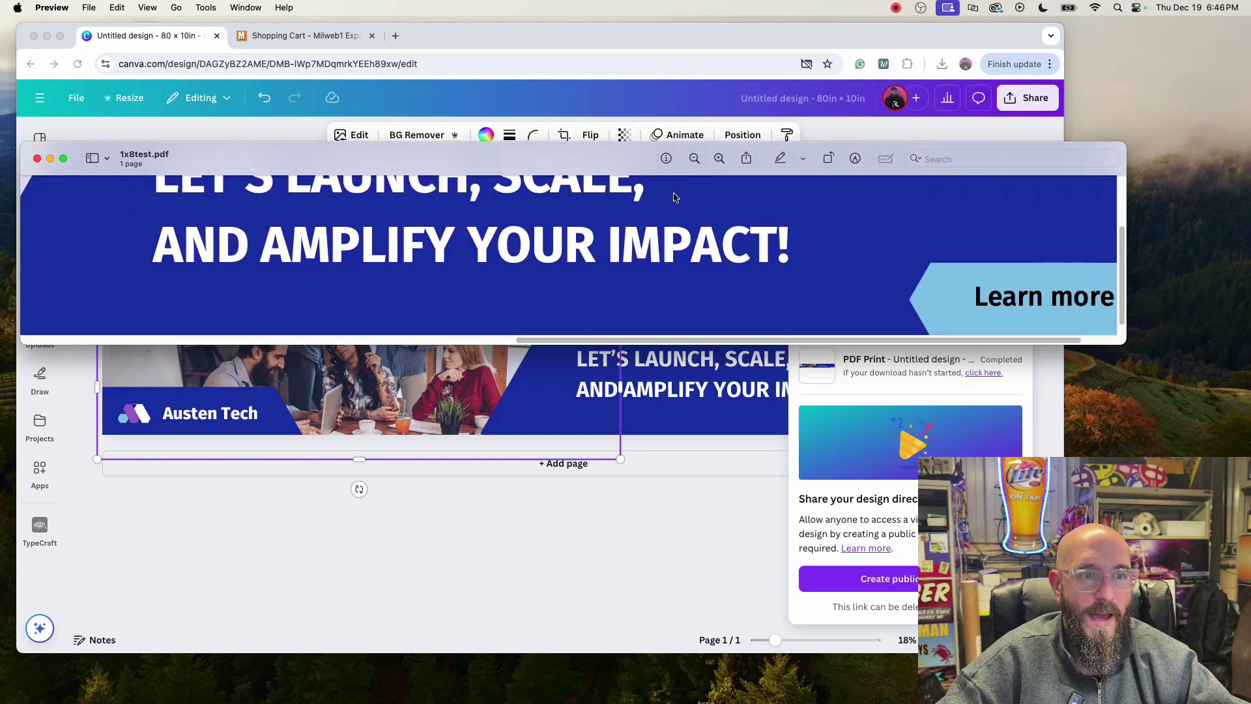
Zoom in on the headline to check sharpness, then close Preview and return to Canva.
click(714, 158)
scroll(680, 203, up, 3)
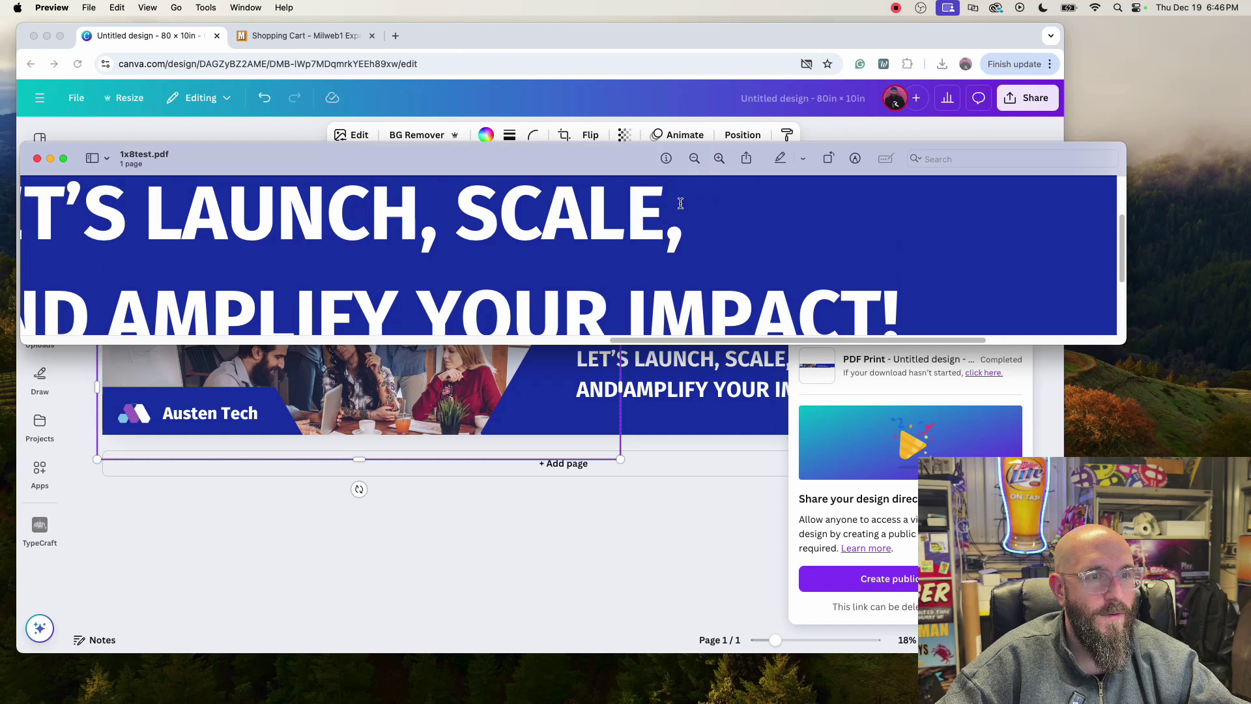
drag(774, 345, 253, 235)
click(36, 157)
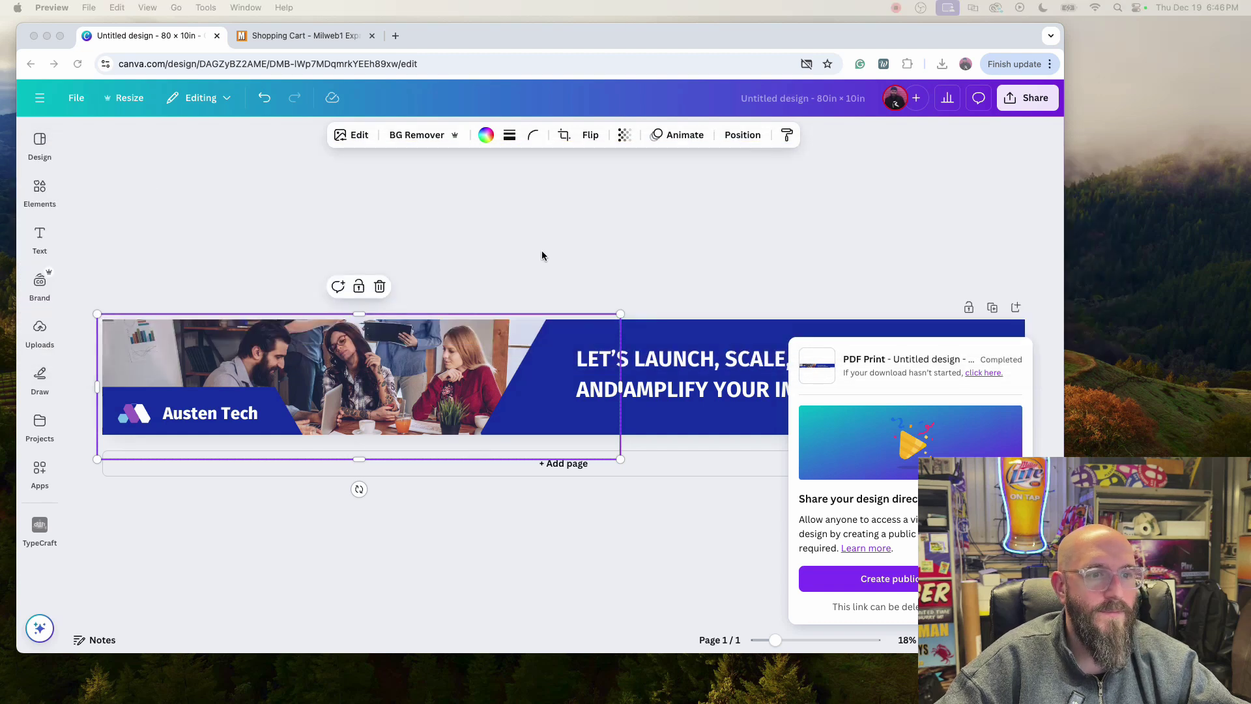
click(946, 319)
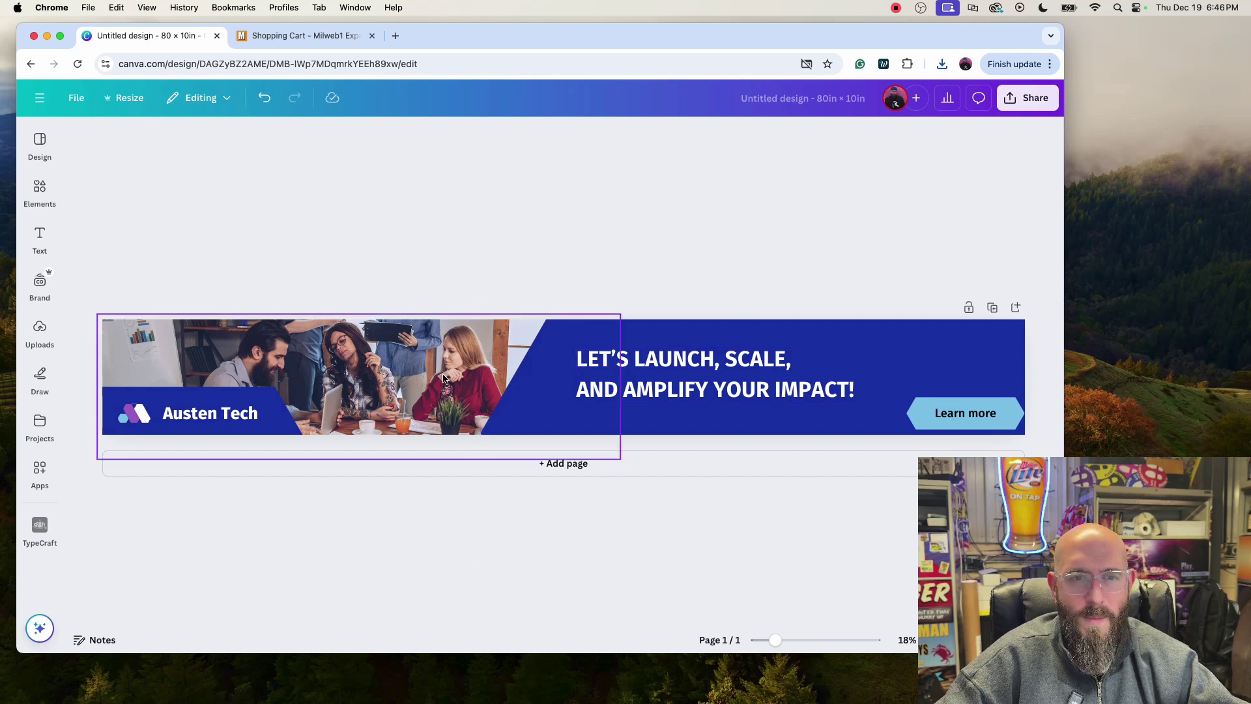
Enter a custom resize of 78 by 6.5 inches and preview the banner at that size.
click(120, 100)
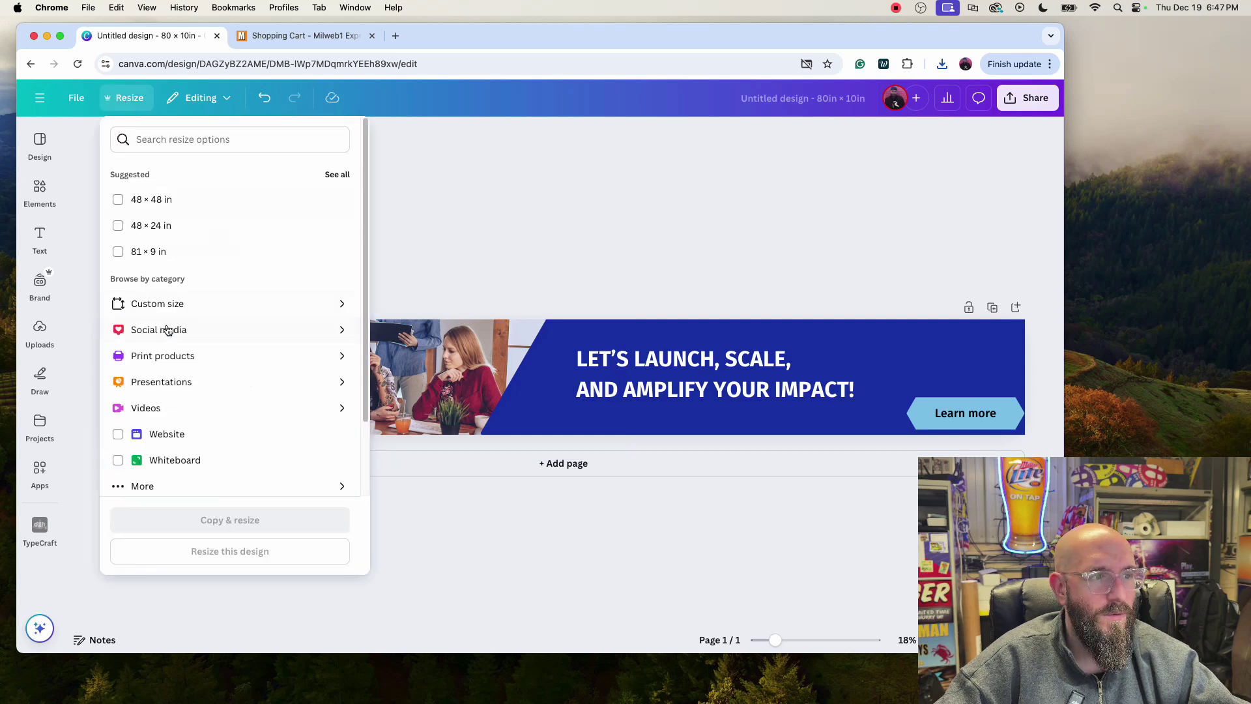
click(161, 315)
click(172, 219)
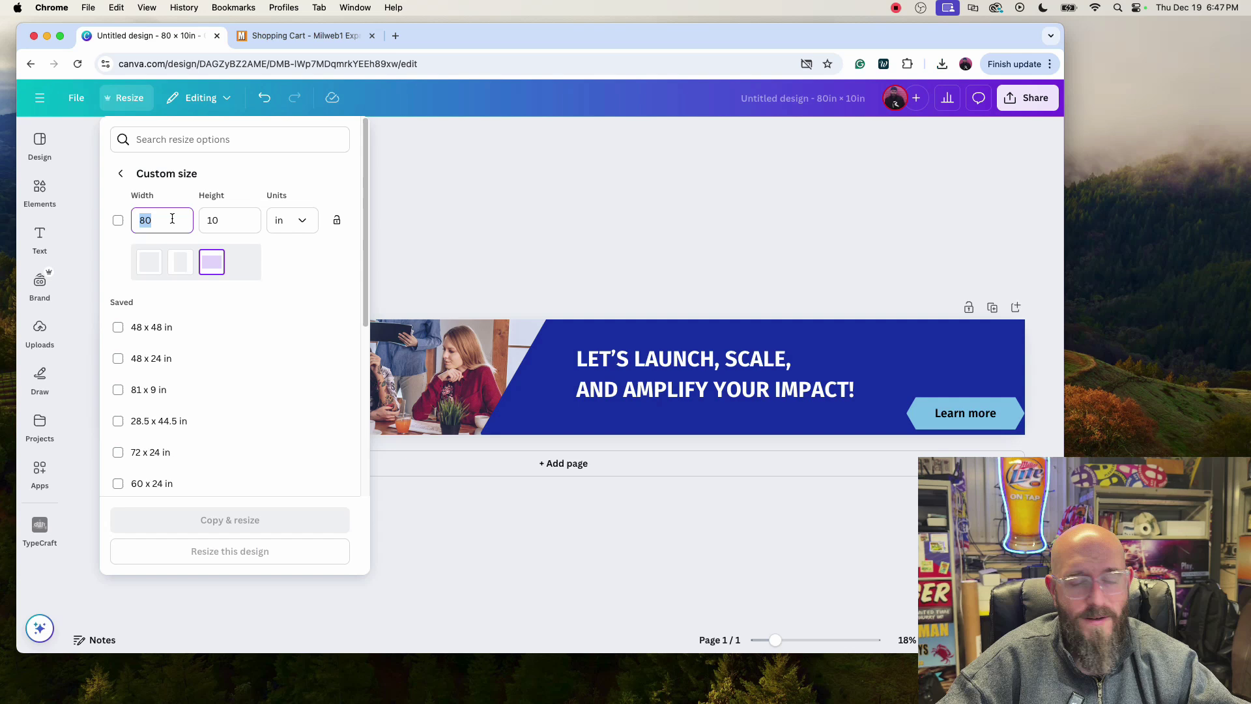
text(120)
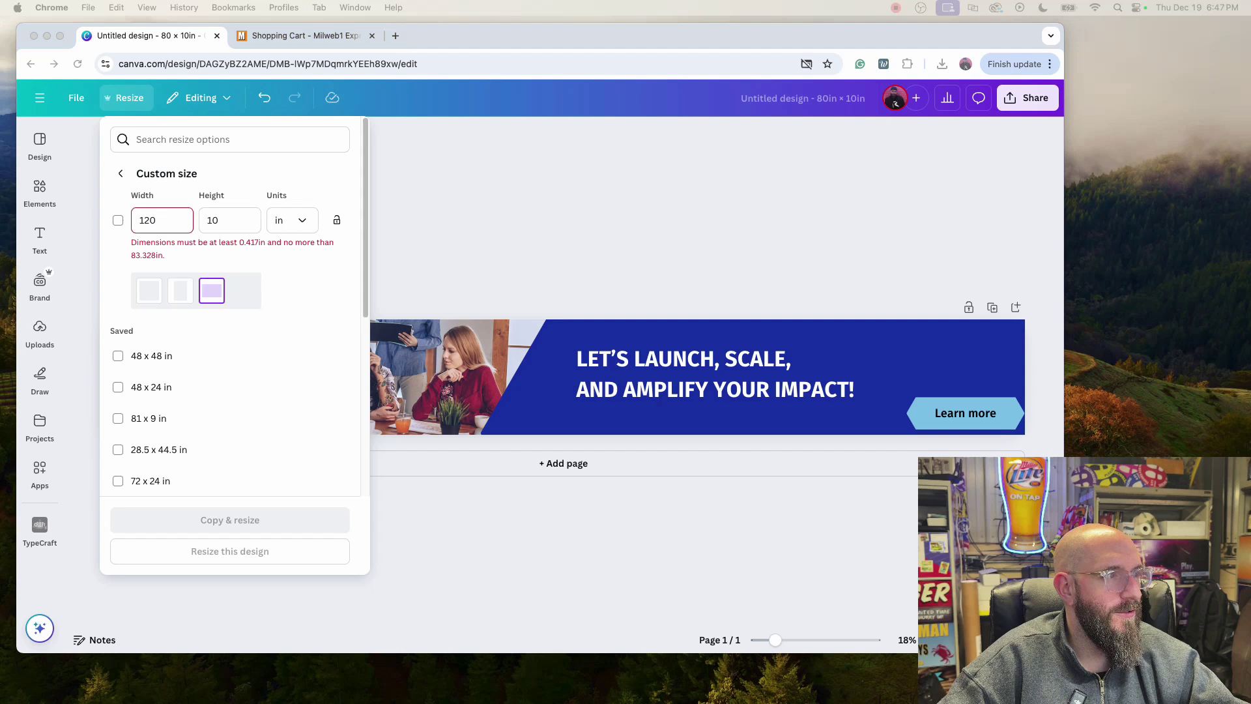
click(158, 193)
double_click(150, 221)
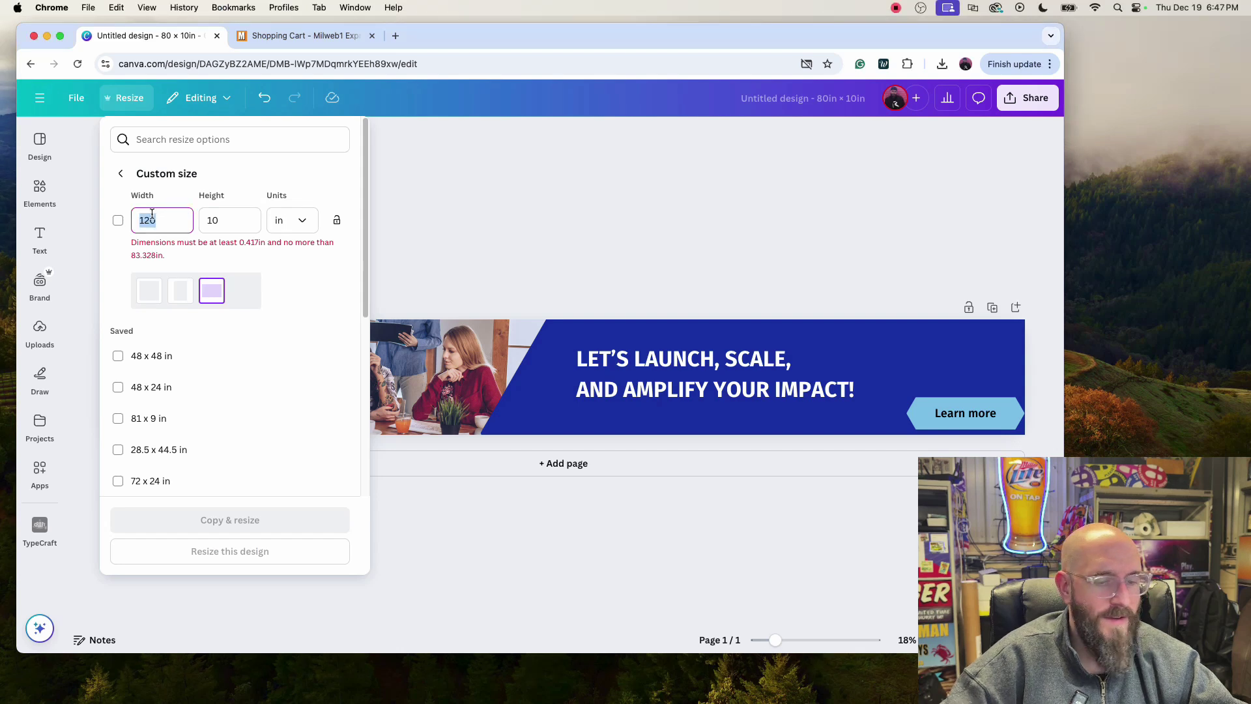
text(78)
double_click(210, 221)
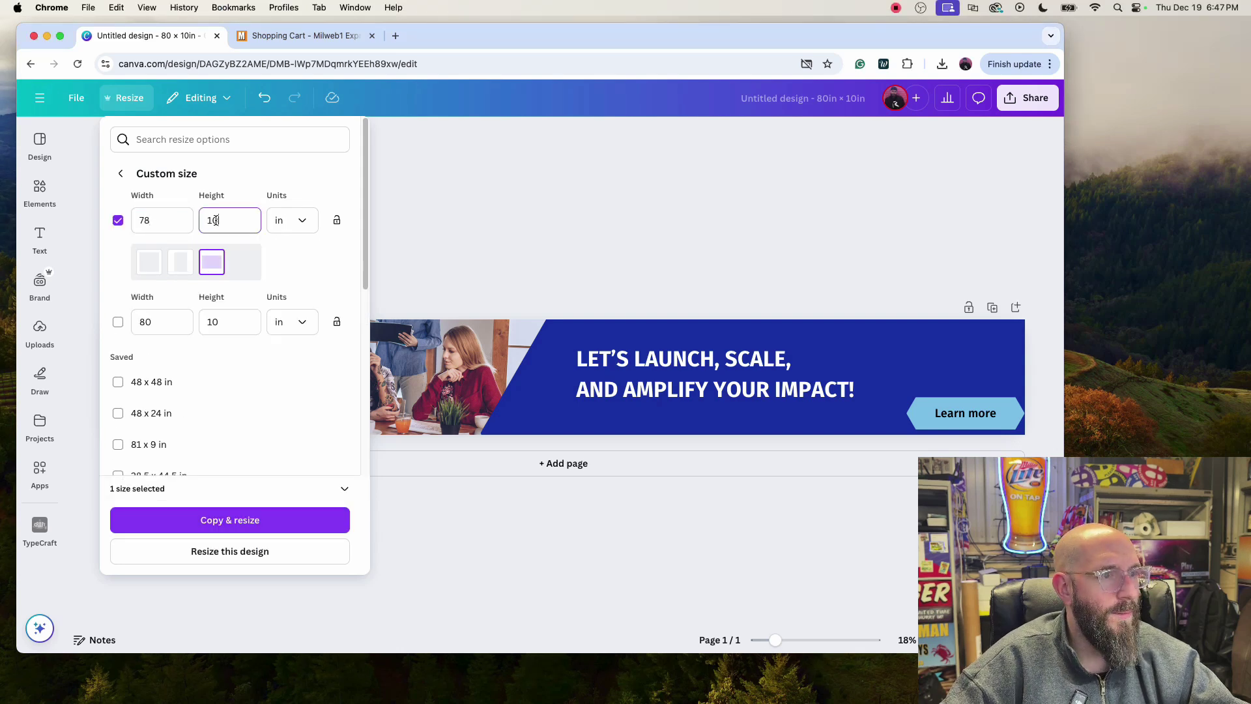
text(6.5)
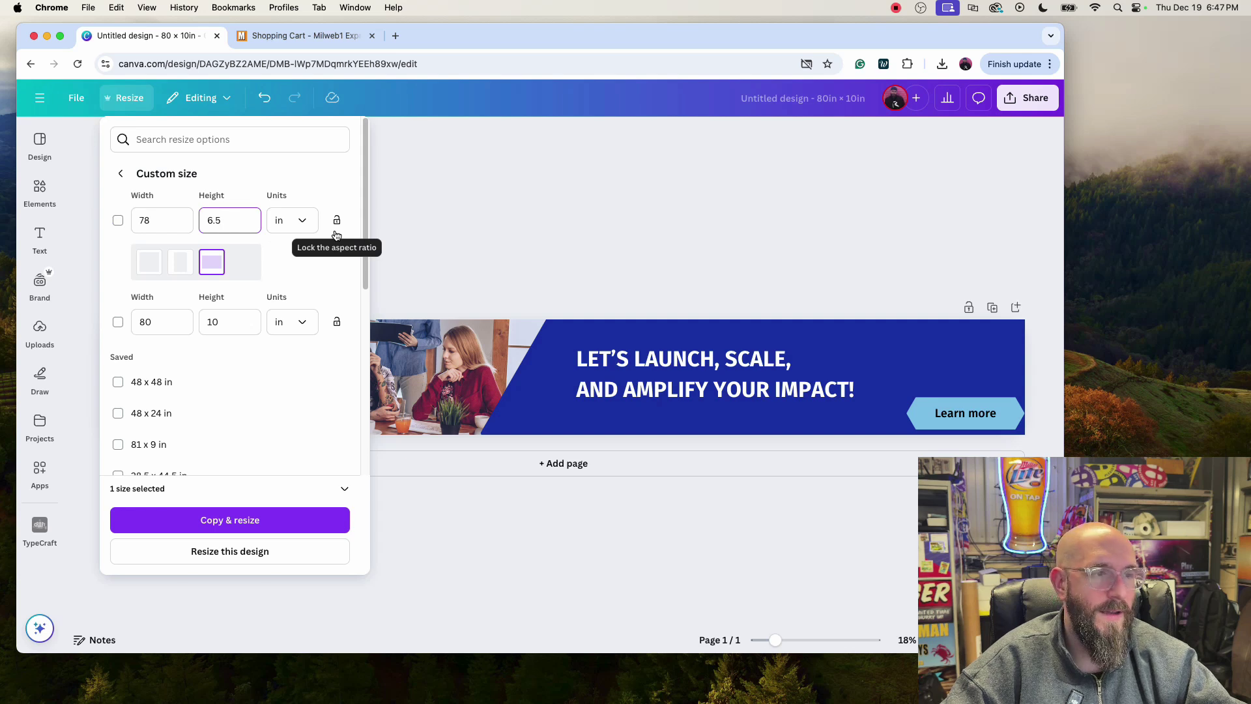
click(226, 553)
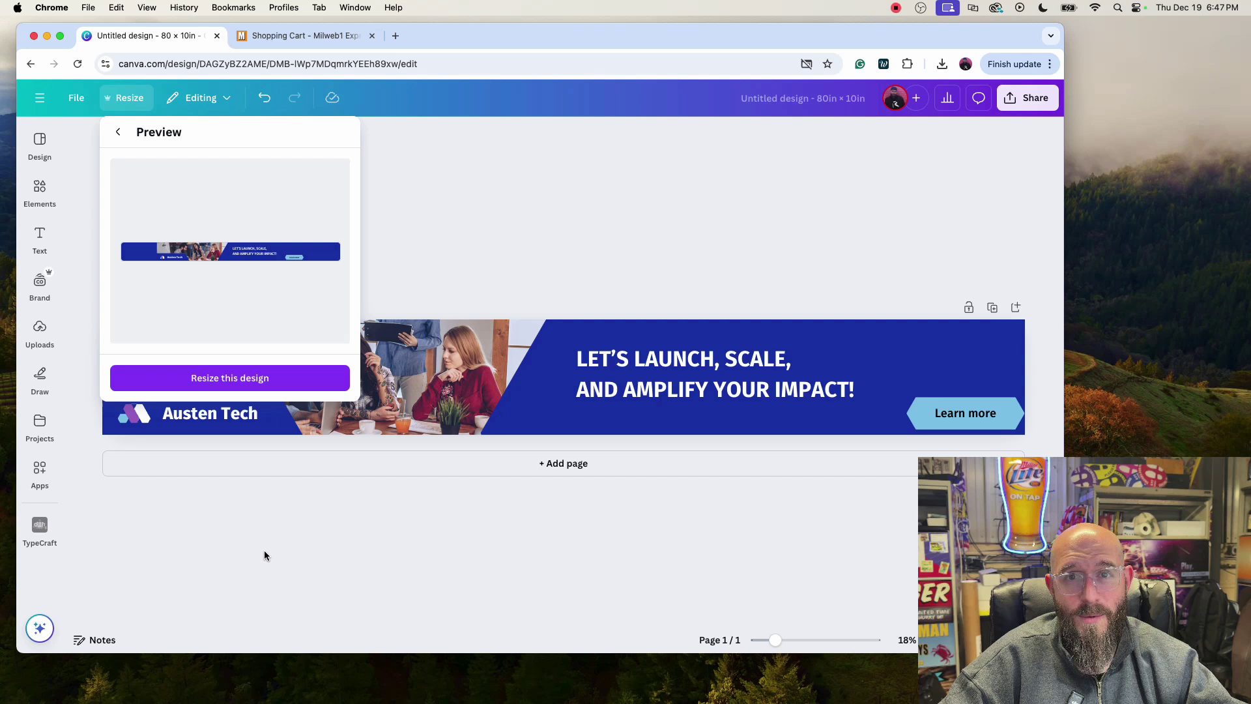
Apply the 78 × 6.5 in resize and move the photo and logo flush left.
click(276, 381)
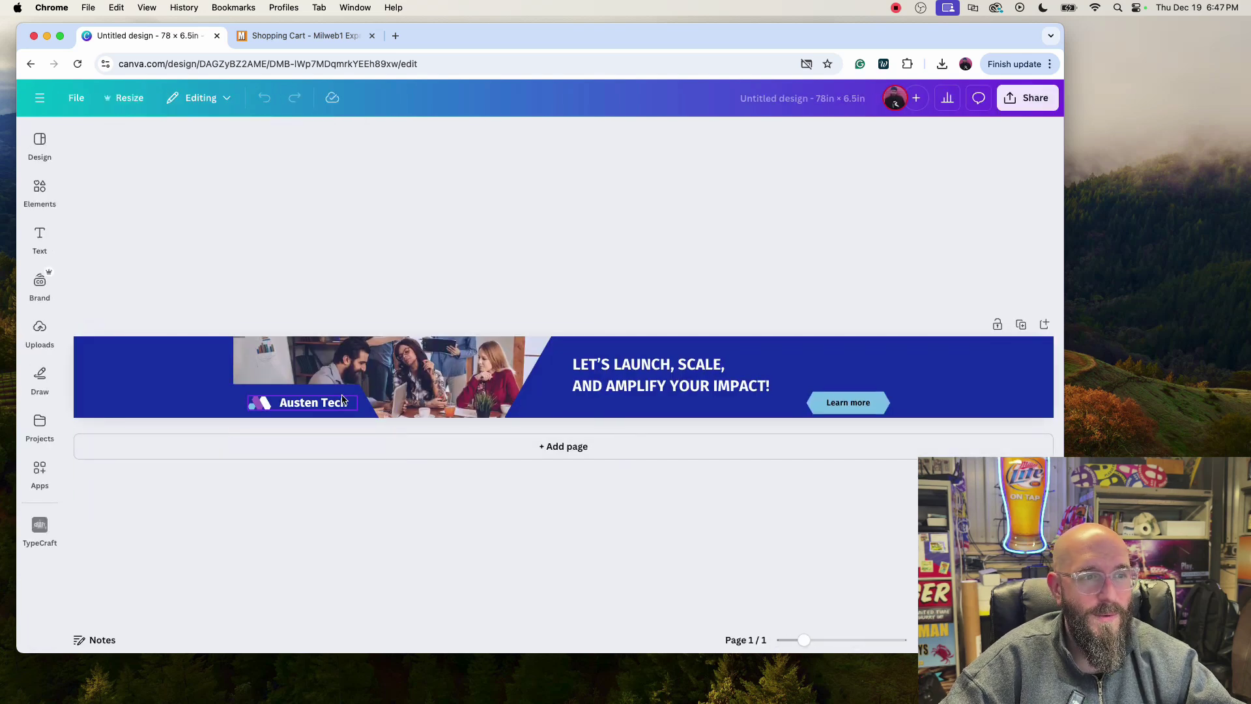
click(305, 402)
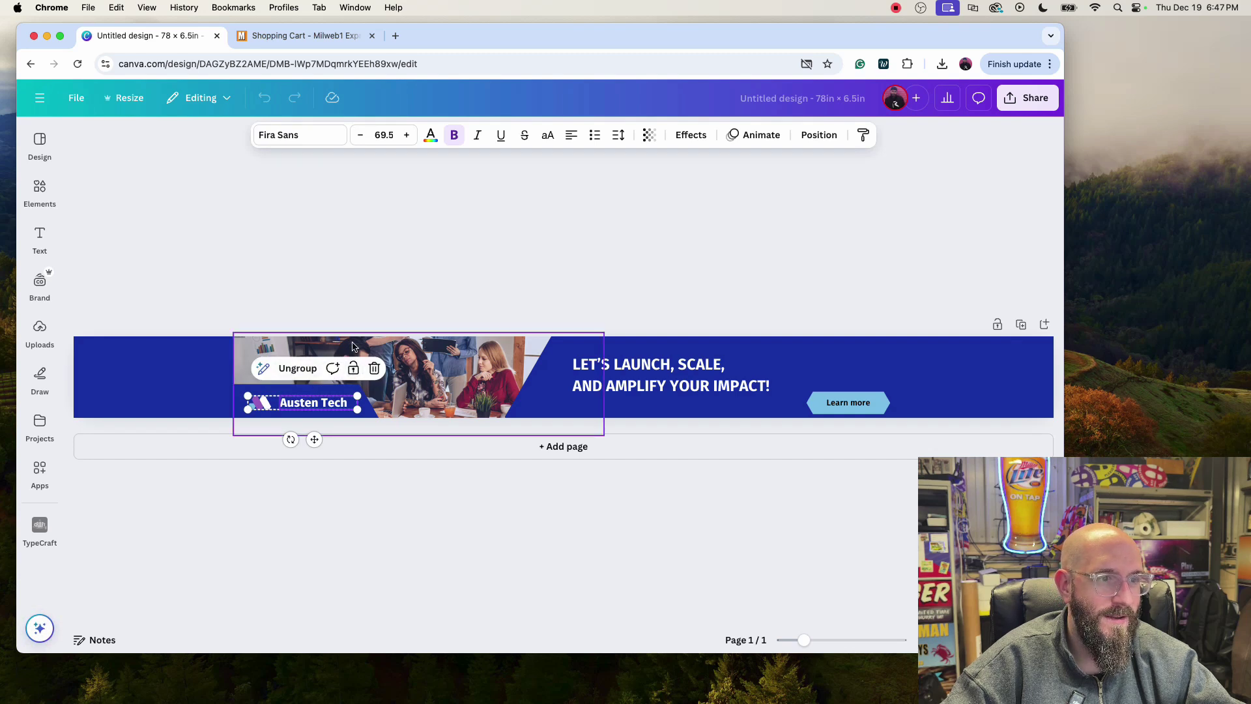
drag(373, 298, 143, 361)
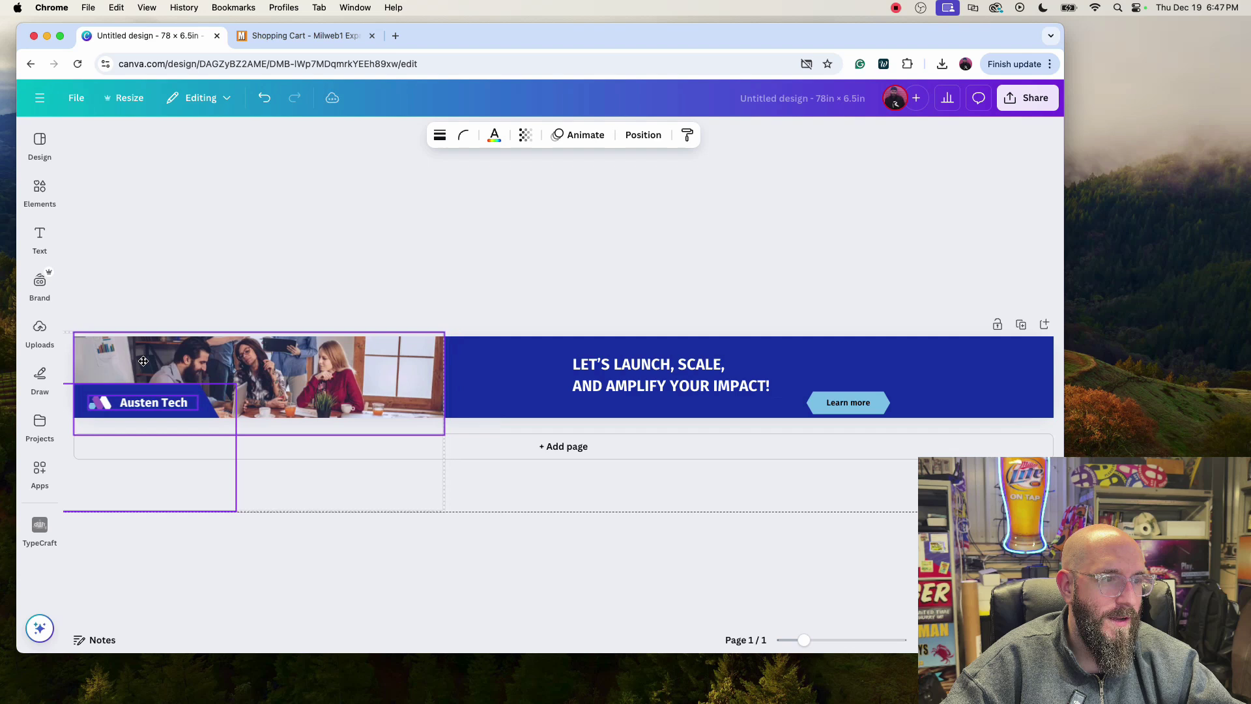
click(182, 306)
Move the headline left and enlarge it, then shift the Learn more button right.
drag(641, 359, 543, 359)
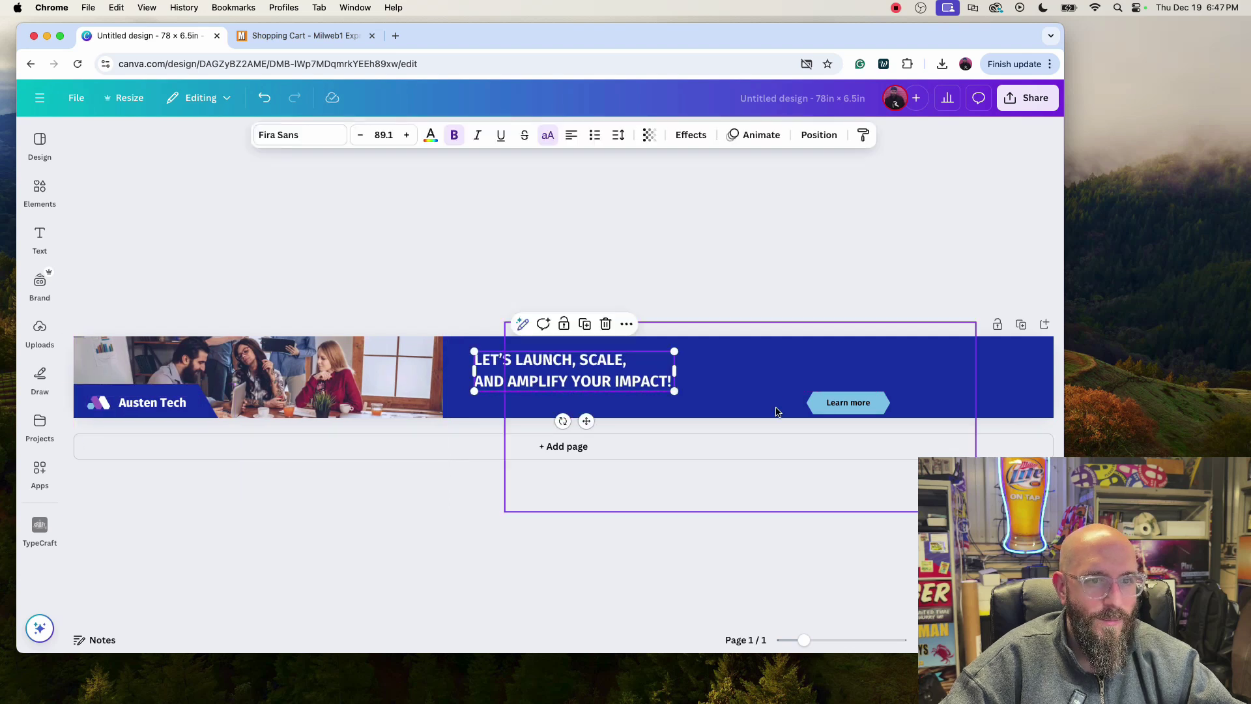
drag(675, 394, 966, 397)
click(821, 401)
drag(684, 387, 754, 387)
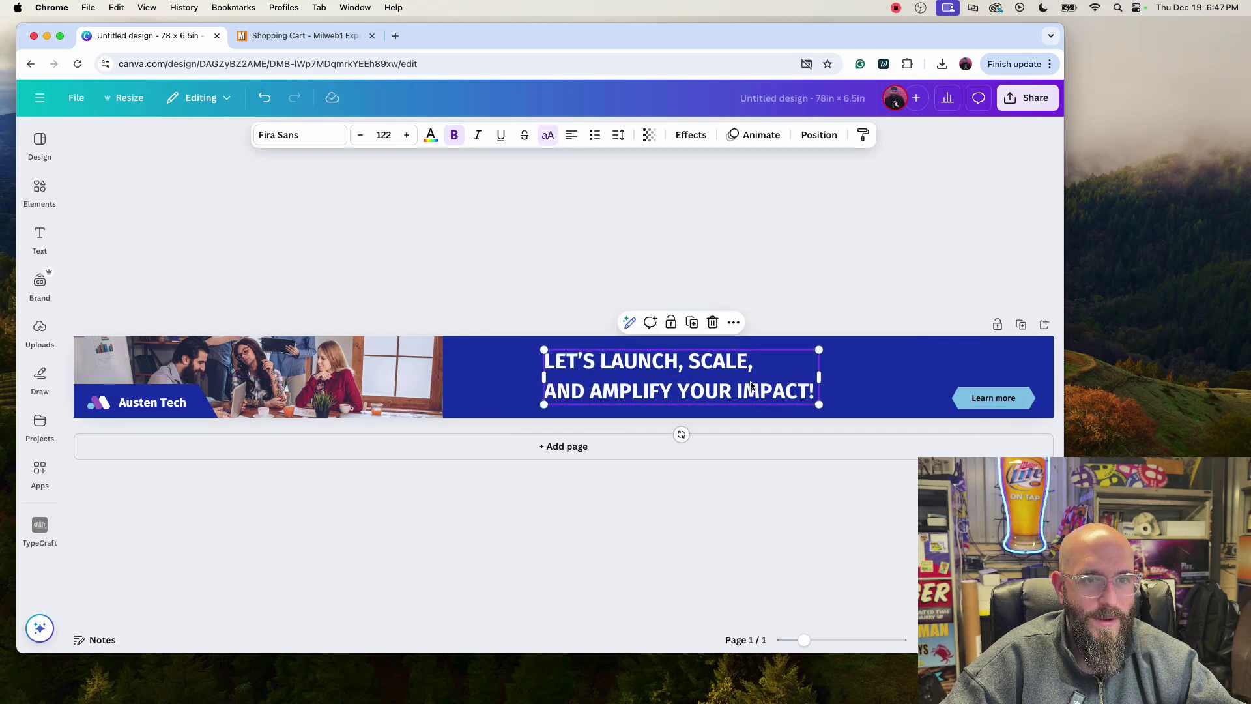
click(769, 260)
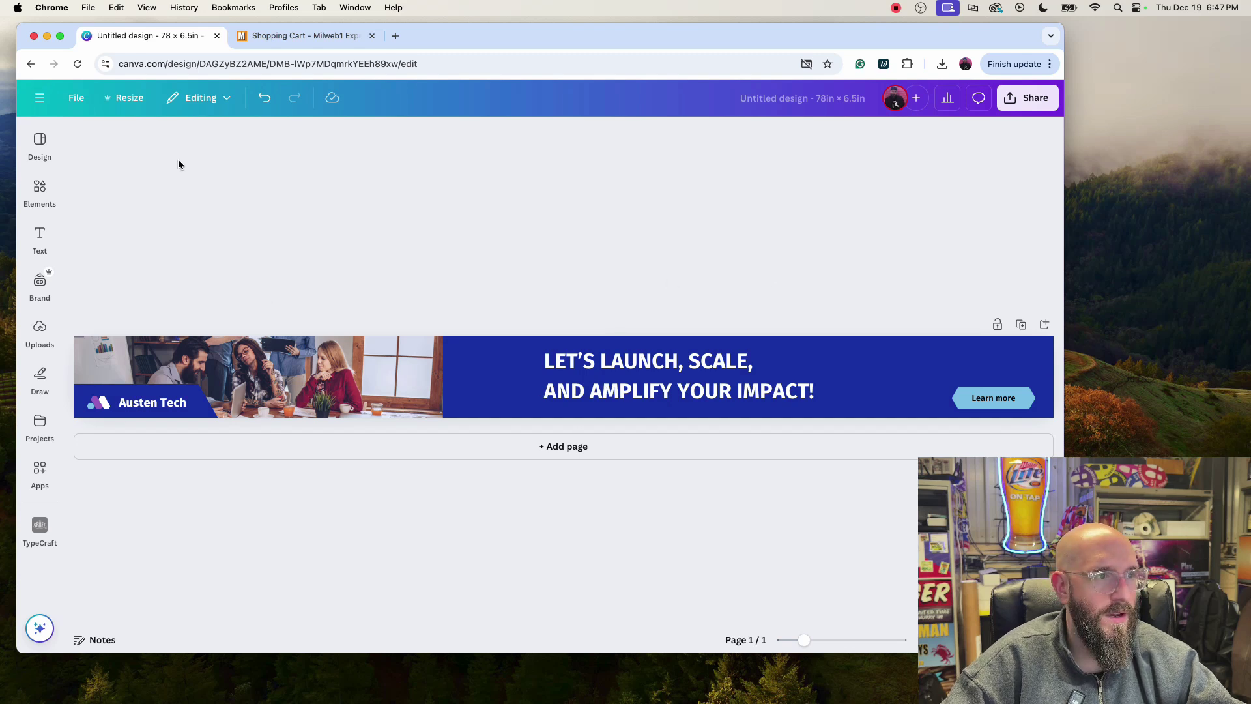
Download the banner as a JPG at quality 100 and 3.125× size, which reports an error.
click(76, 98)
click(162, 393)
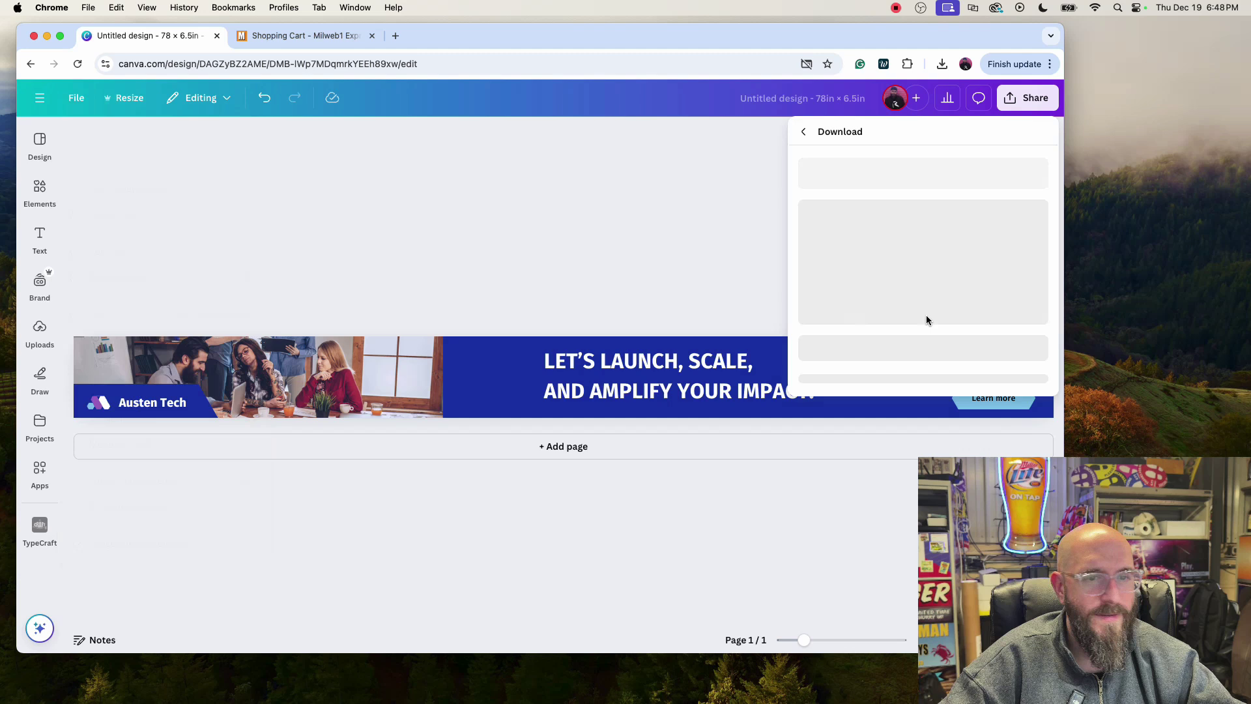
click(860, 190)
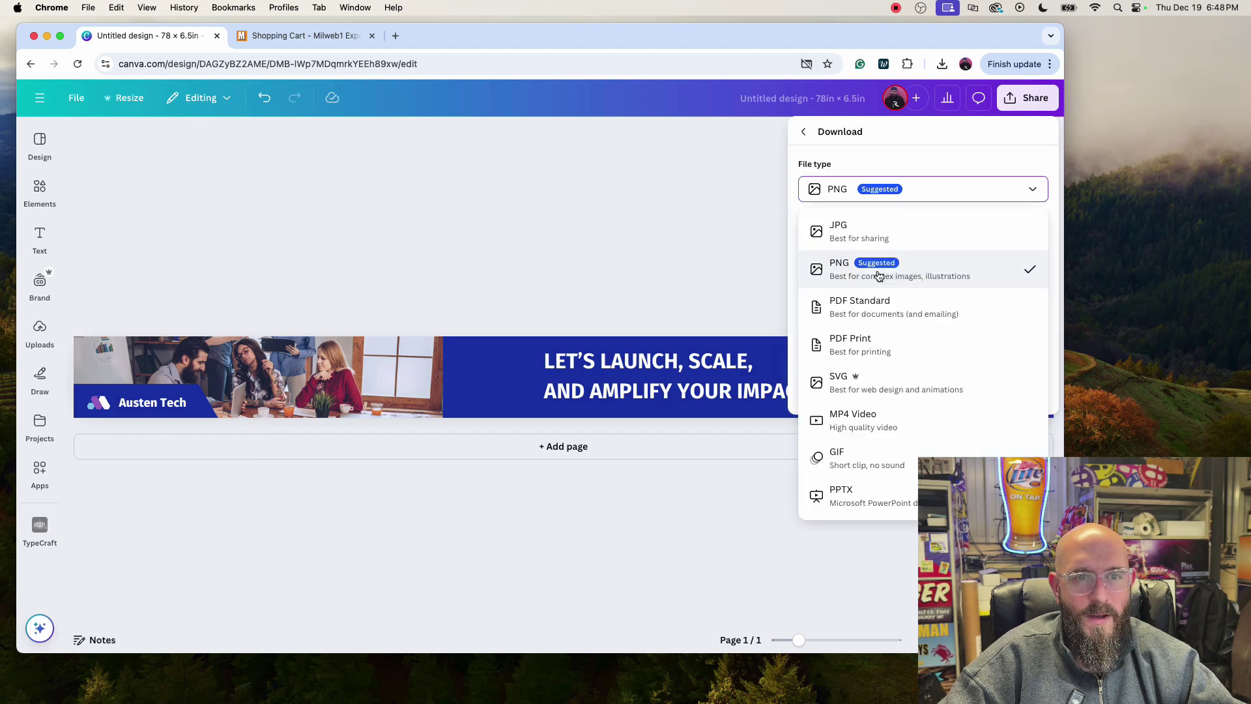
click(861, 350)
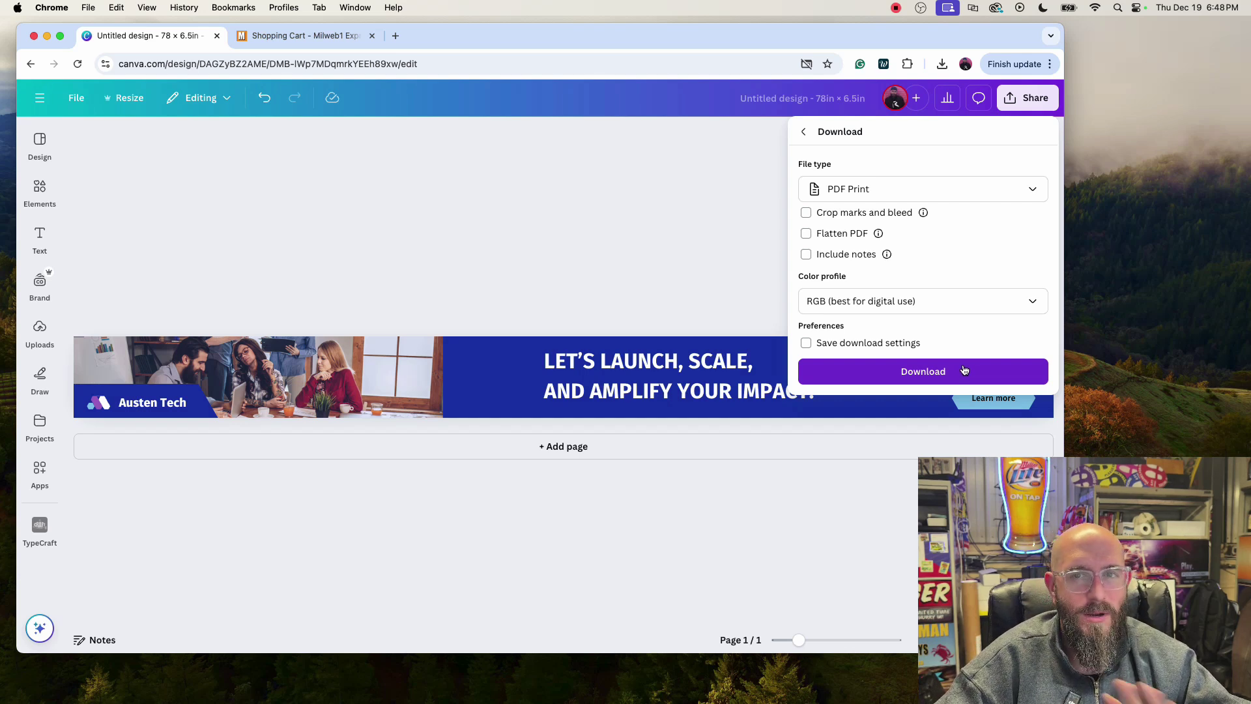
mouse_move(880, 235)
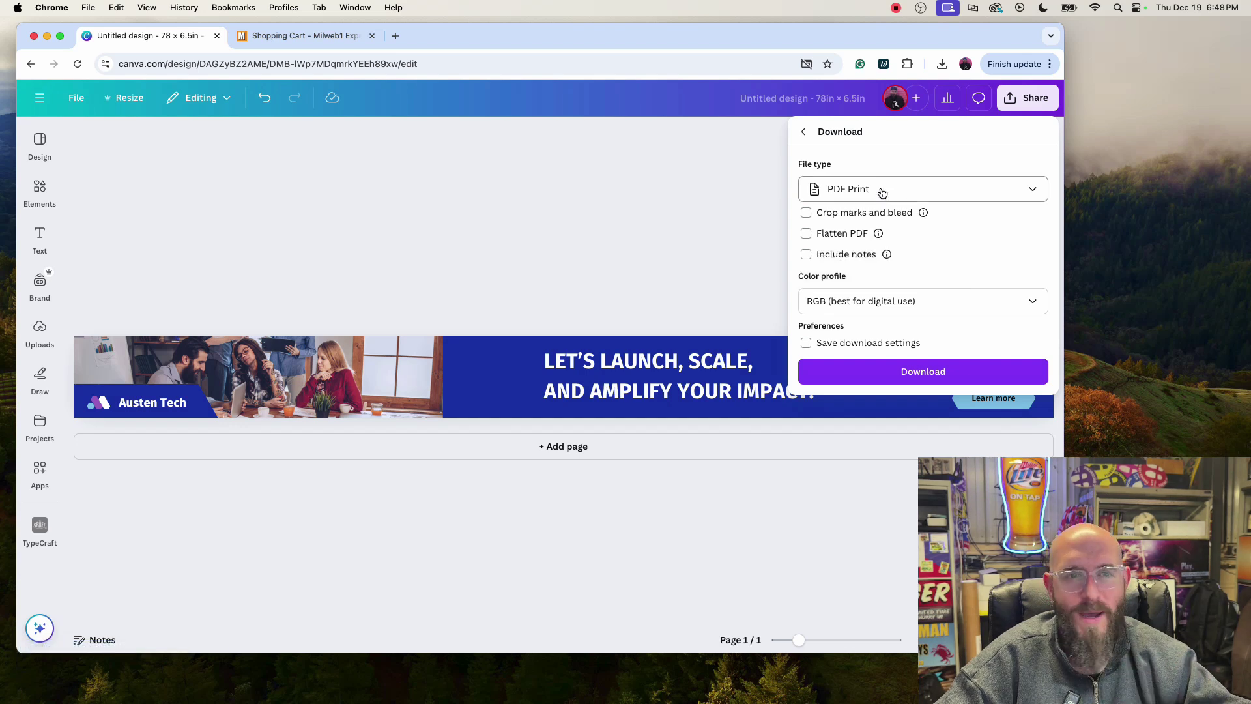
click(883, 196)
click(880, 234)
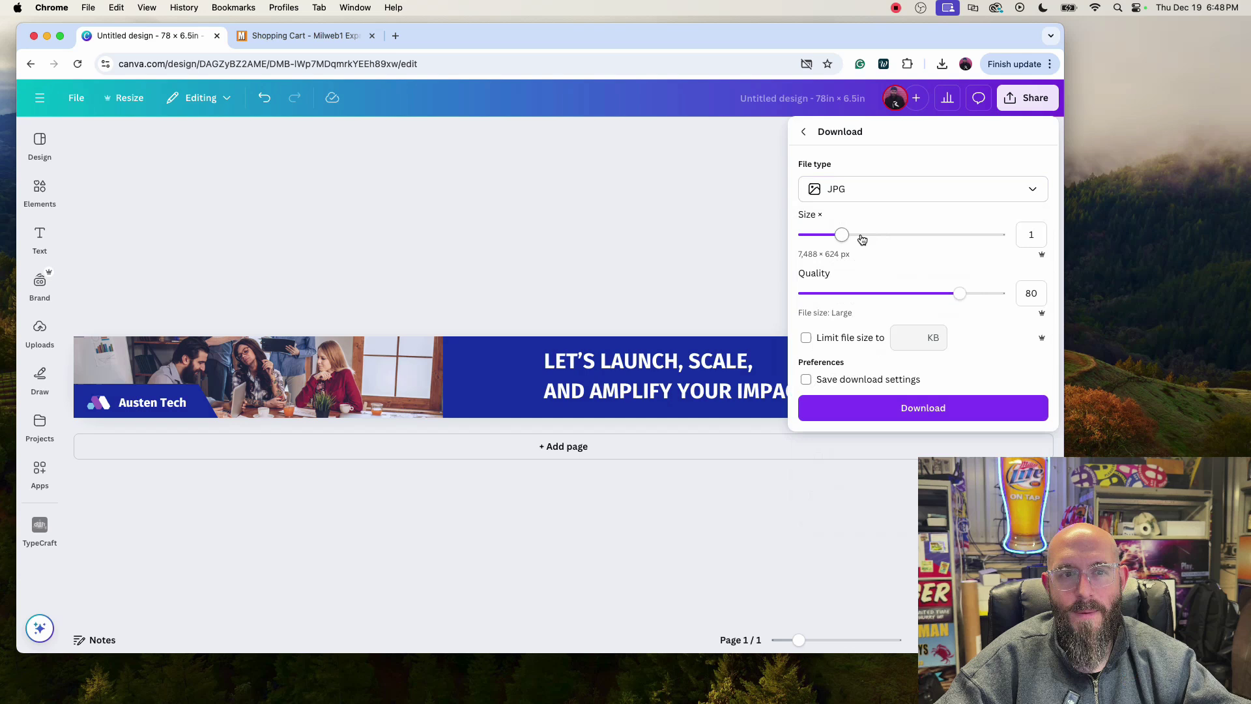
drag(933, 293, 1007, 293)
drag(842, 235, 1004, 234)
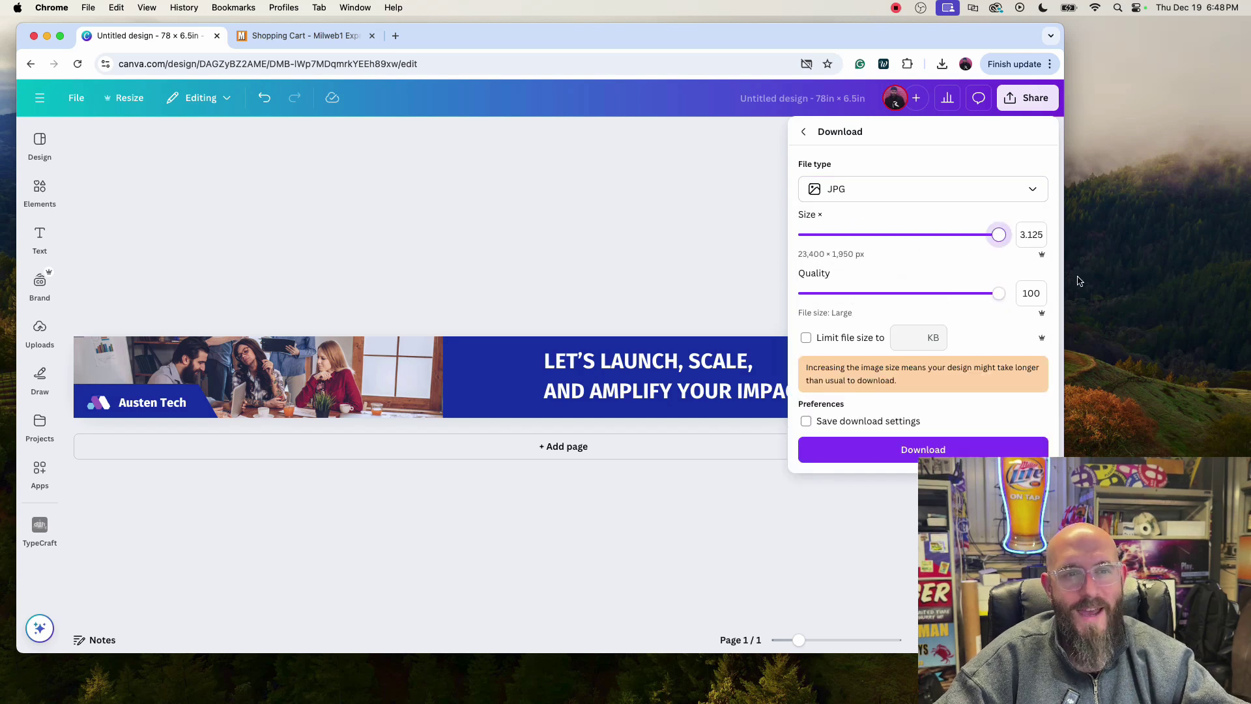
click(922, 451)
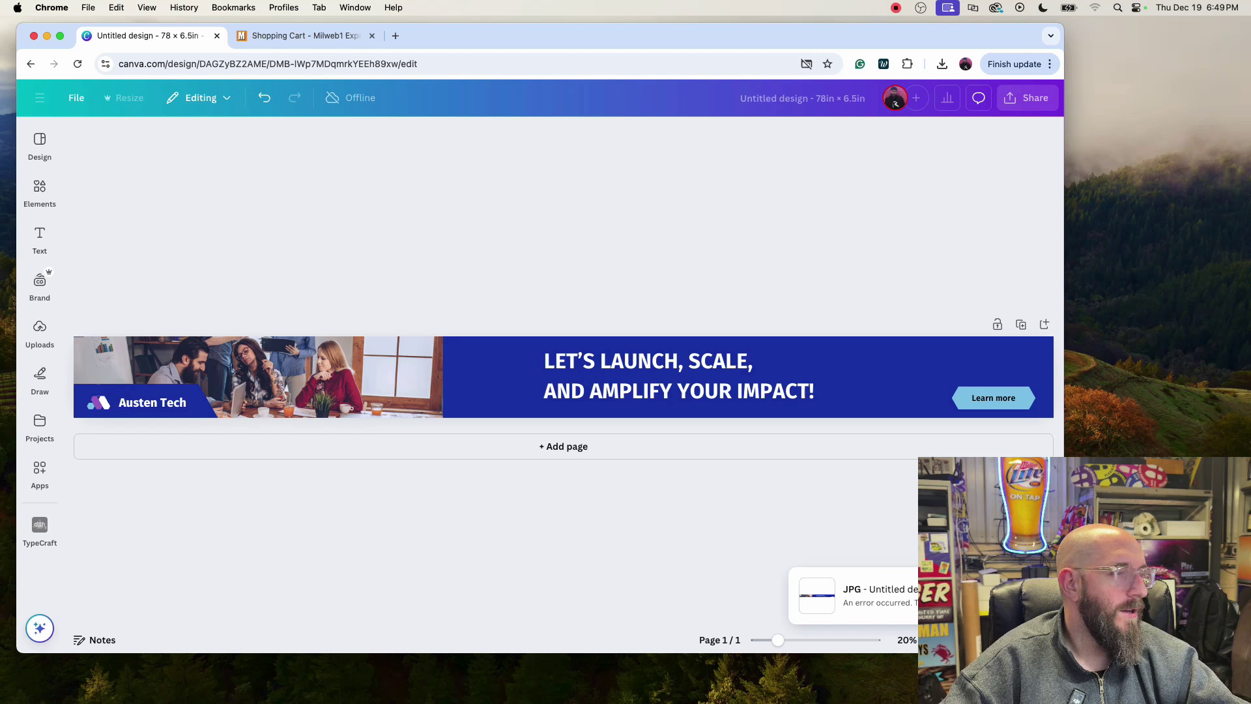
Resize the banner in place to the preset 48 × 24 in size.
click(40, 284)
click(823, 261)
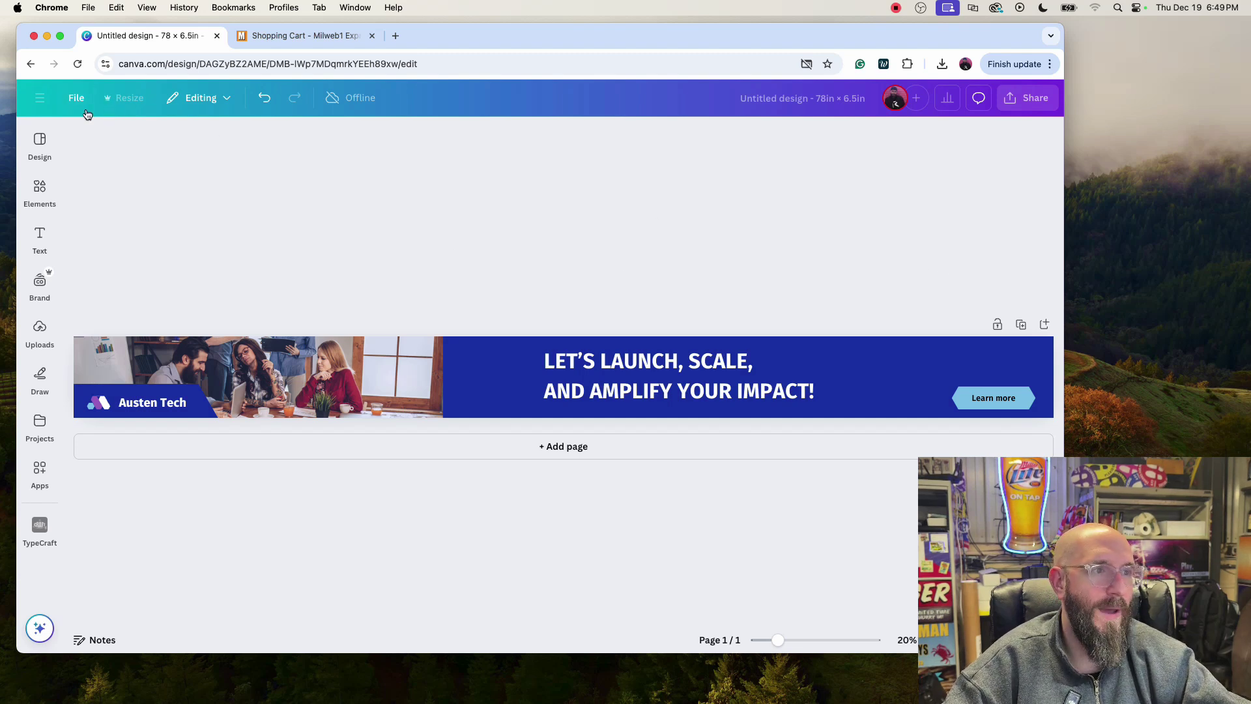
click(72, 97)
click(72, 97)
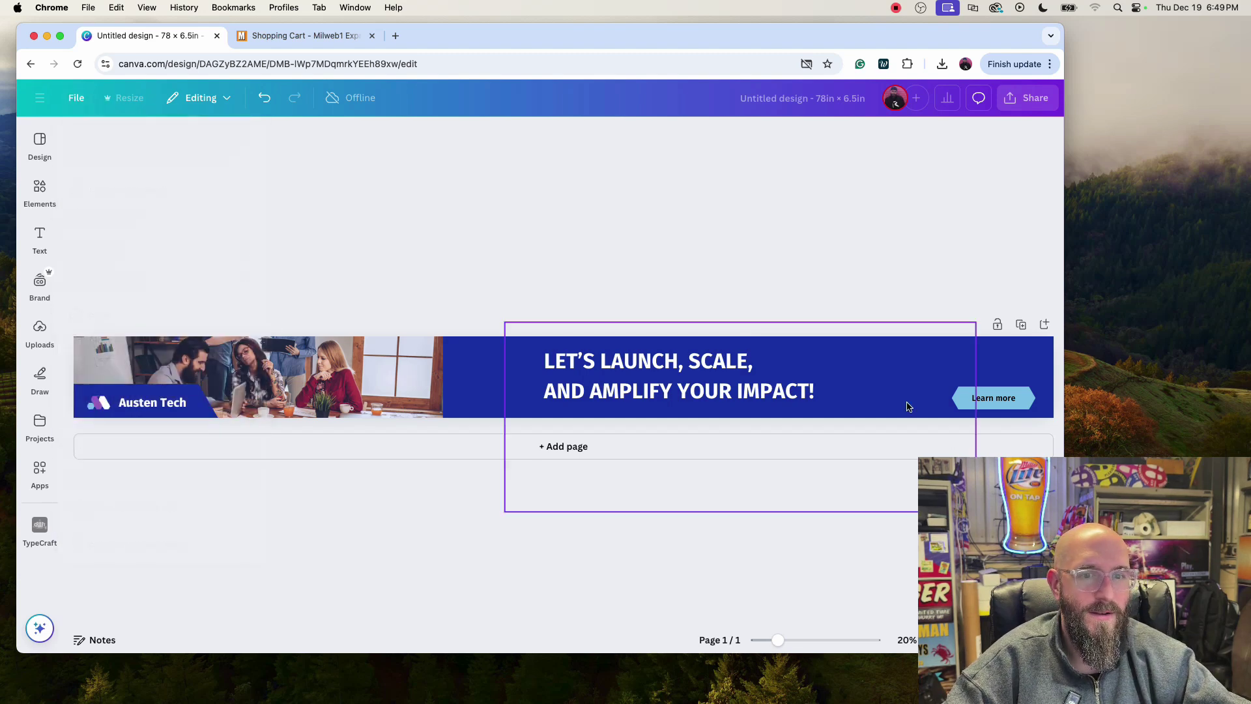
click(124, 98)
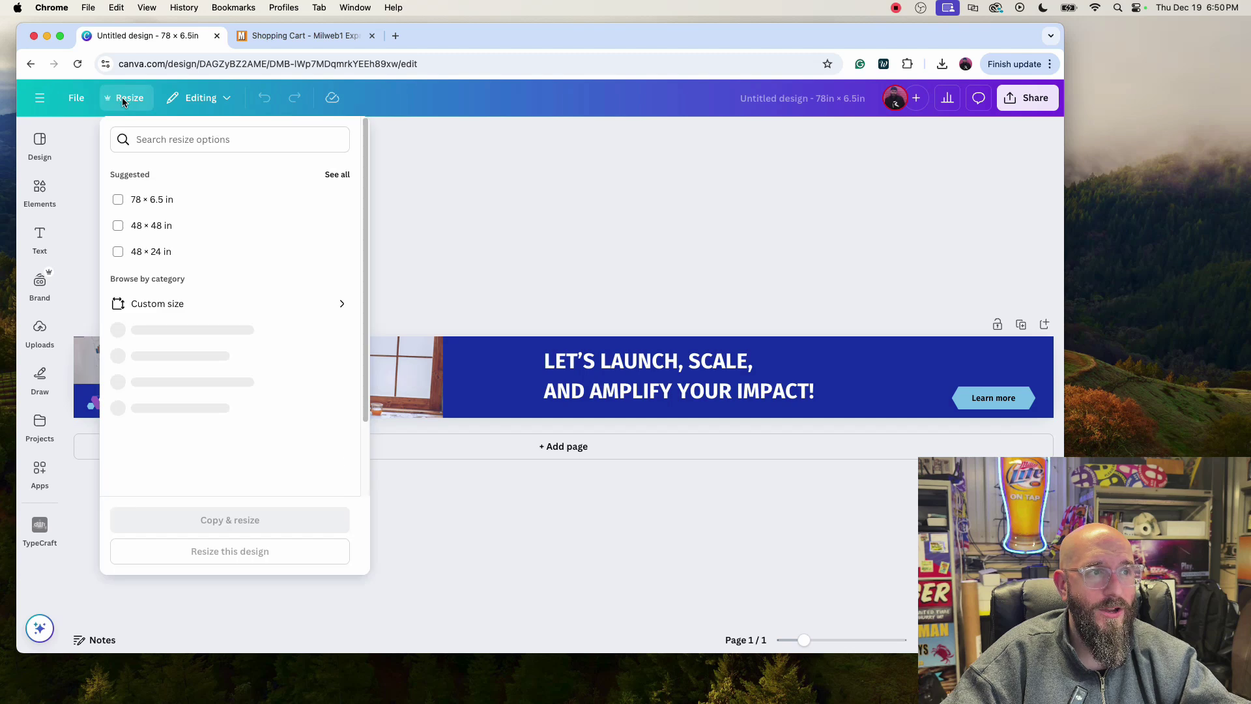
click(163, 257)
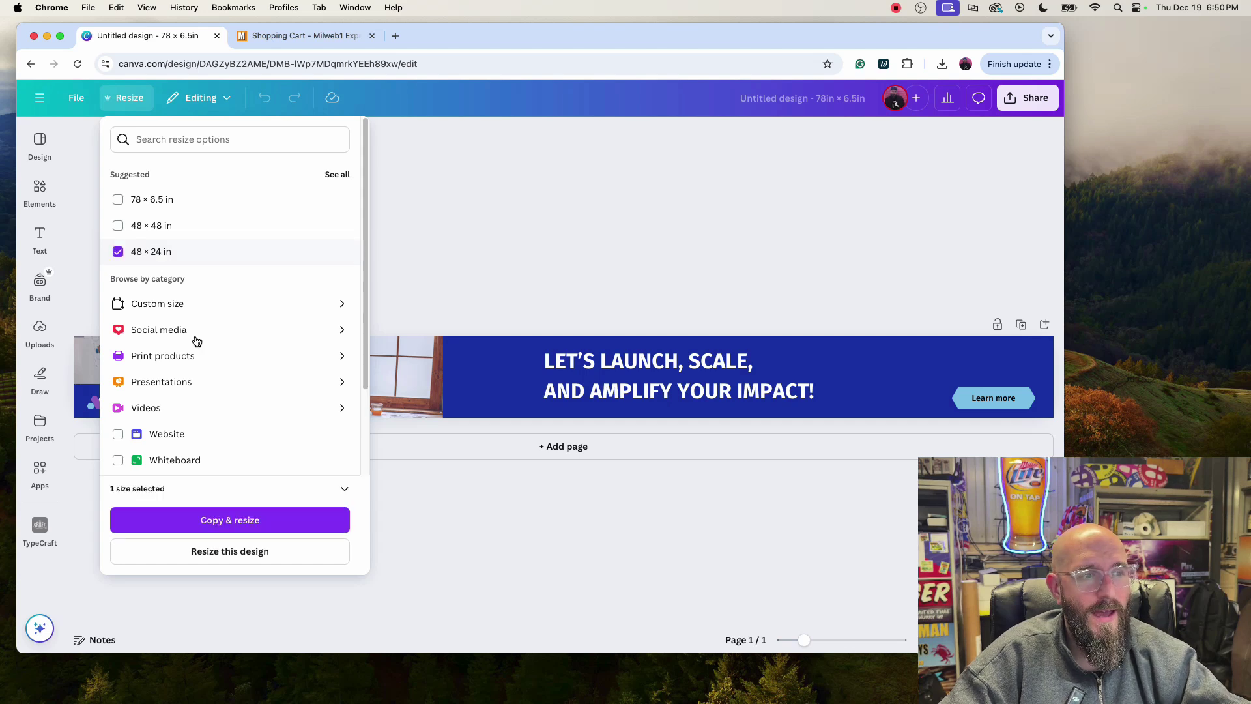
click(227, 554)
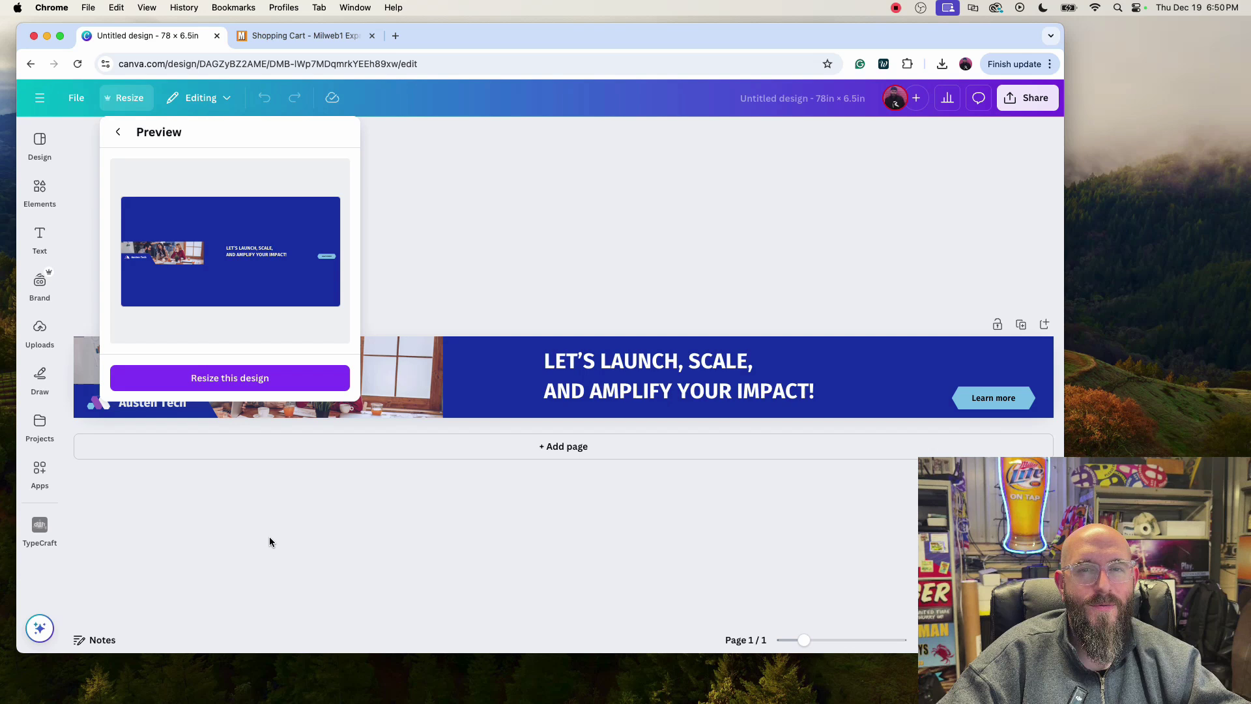
click(226, 382)
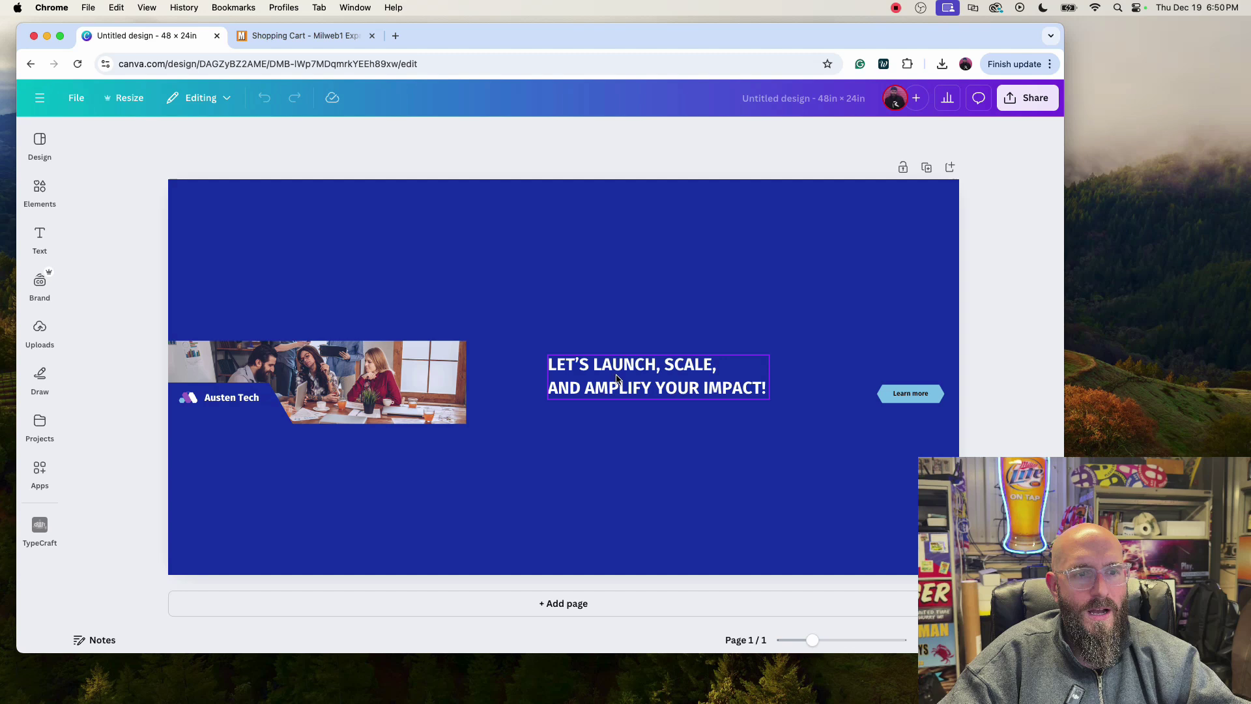
Move the headline up and enlarge the Learn more button lower on the page.
drag(658, 376, 658, 254)
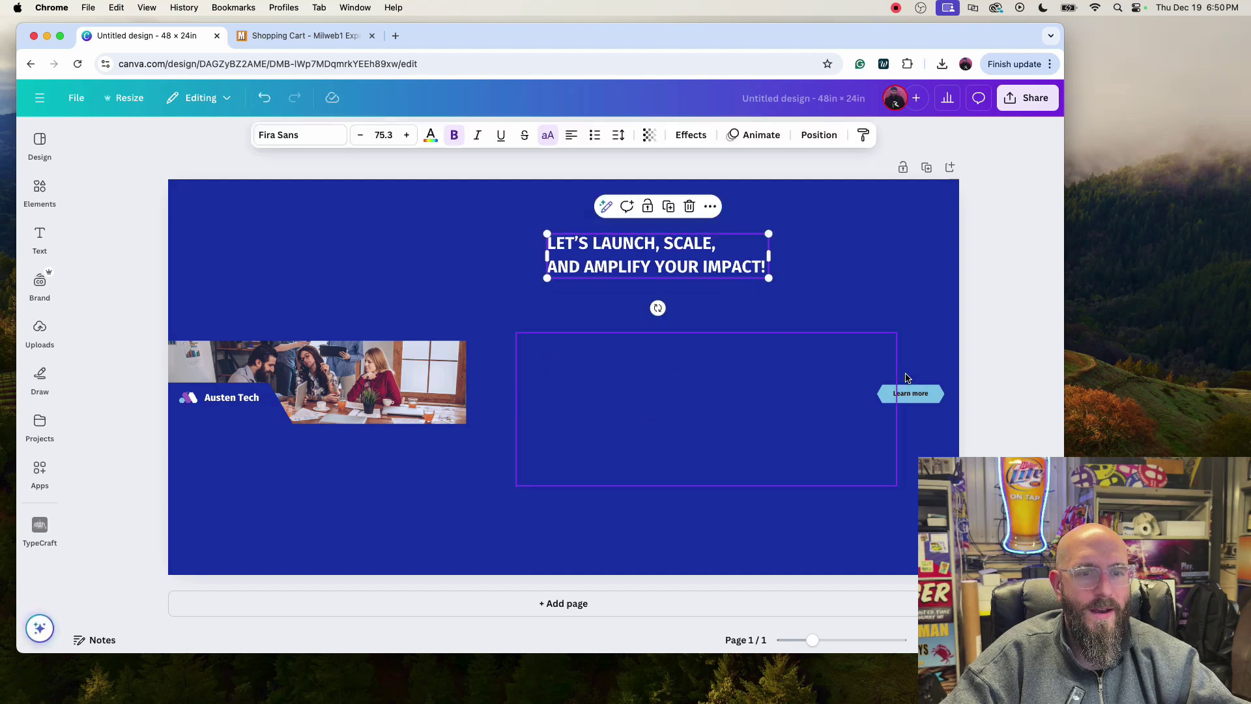
click(910, 393)
click(928, 395)
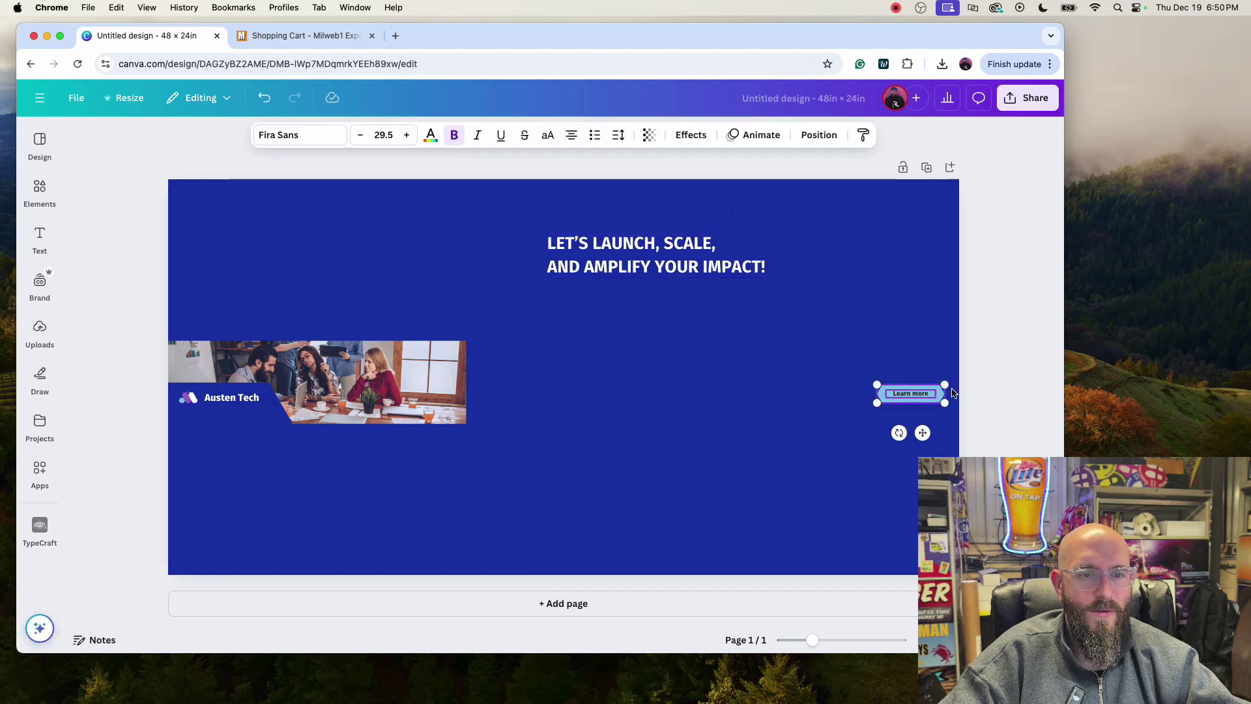
drag(951, 393, 759, 489)
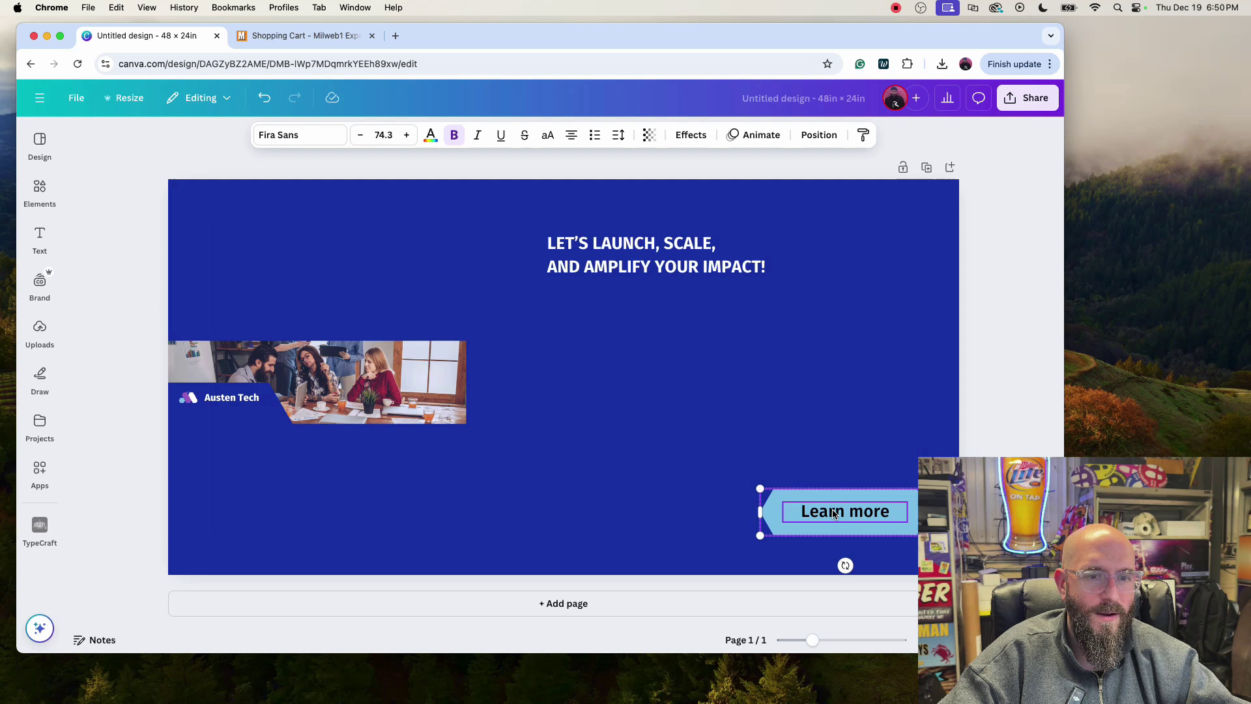
drag(834, 514, 863, 537)
Place the photo across the top, headline at the bottom, blue shape below the photo.
click(342, 369)
drag(590, 263, 537, 529)
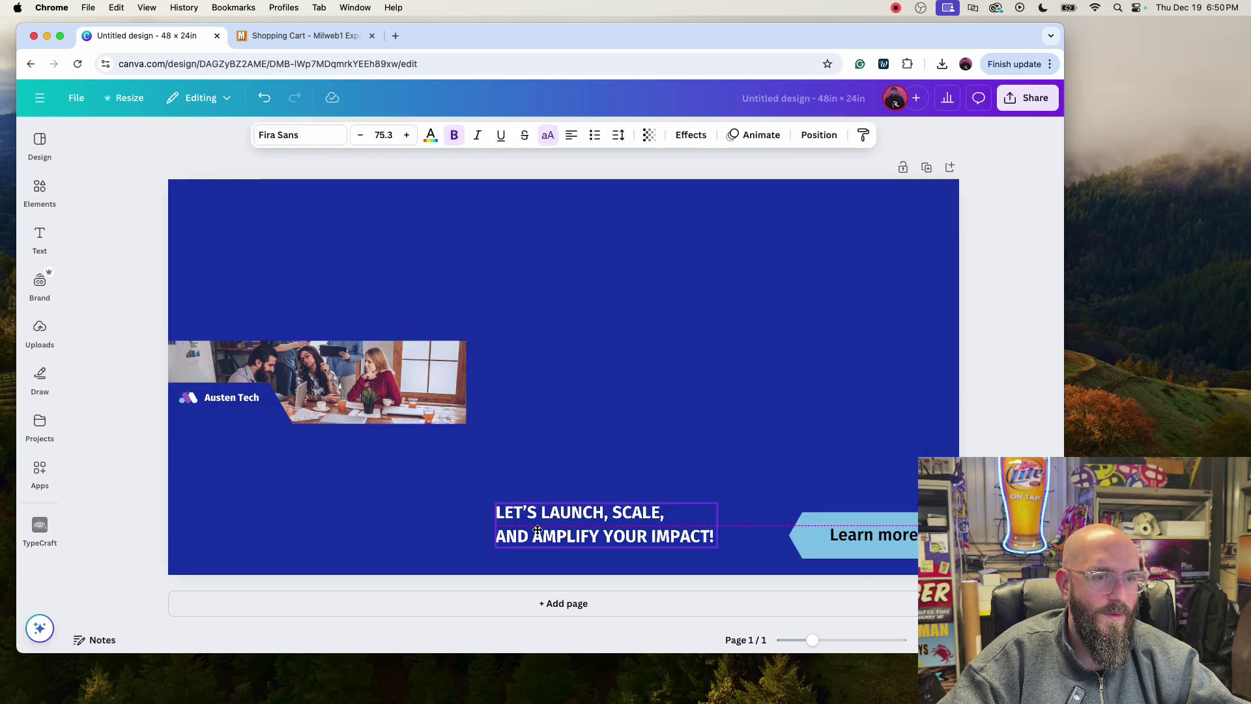
click(424, 401)
drag(423, 400, 1036, 383)
click(749, 369)
drag(748, 369, 674, 595)
Scale the Austen Tech logo up about twice and reposition it with the blue shape.
click(246, 391)
click(246, 389)
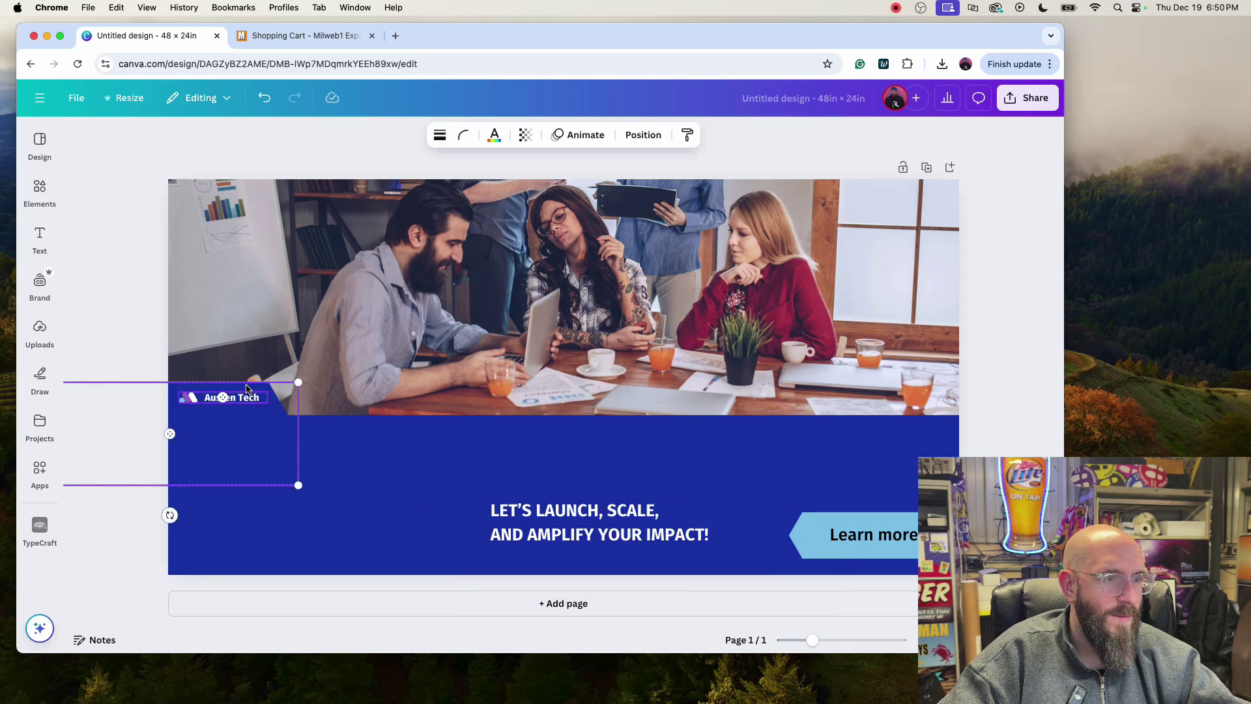
drag(297, 485, 578, 597)
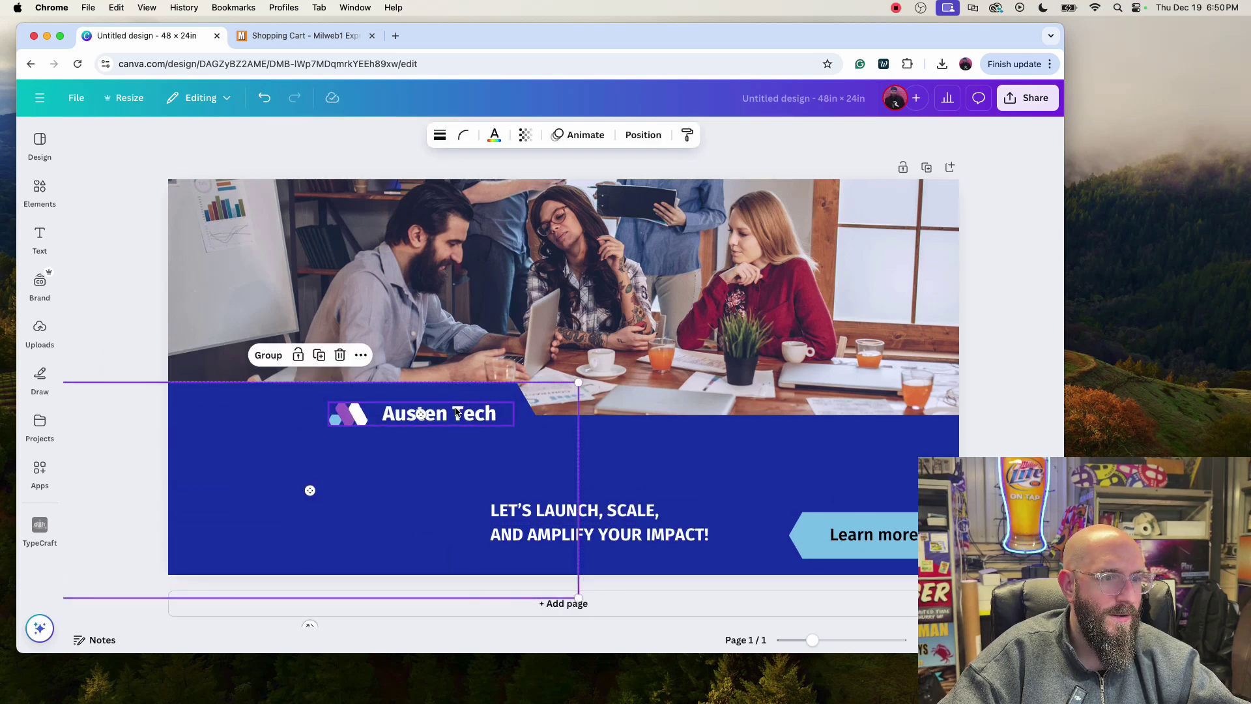
drag(456, 412, 311, 337)
drag(433, 524, 591, 585)
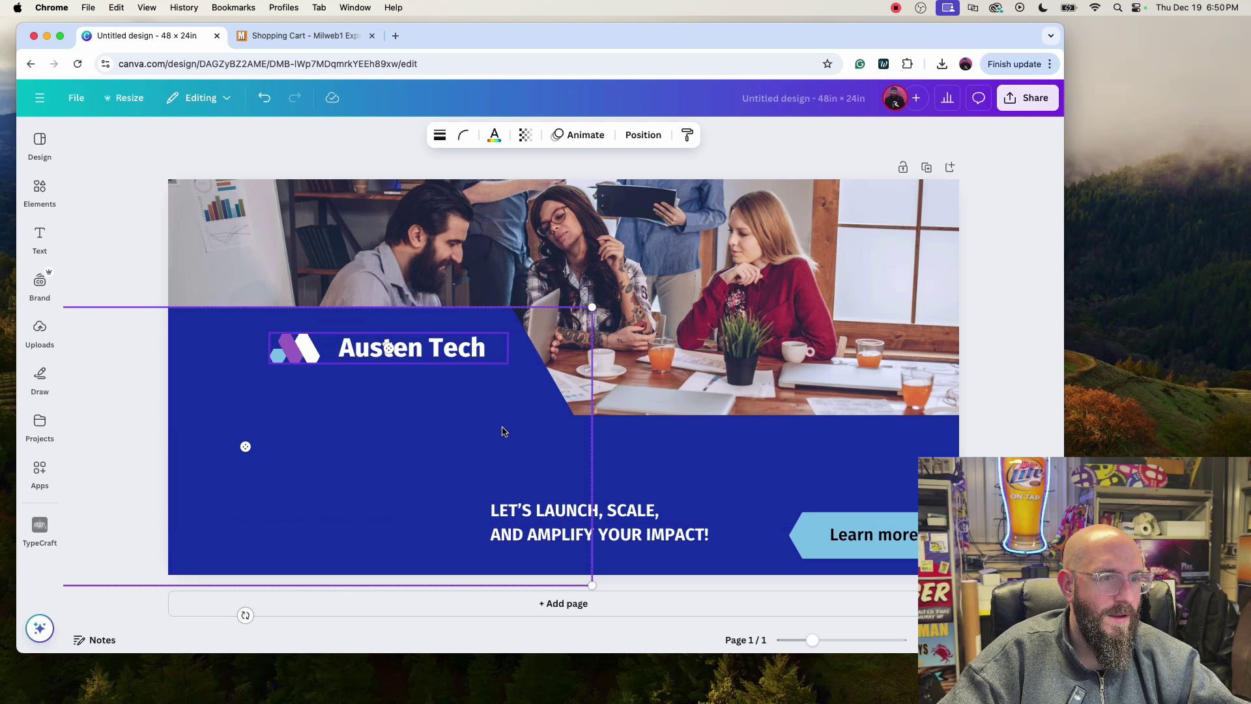
drag(502, 430, 415, 476)
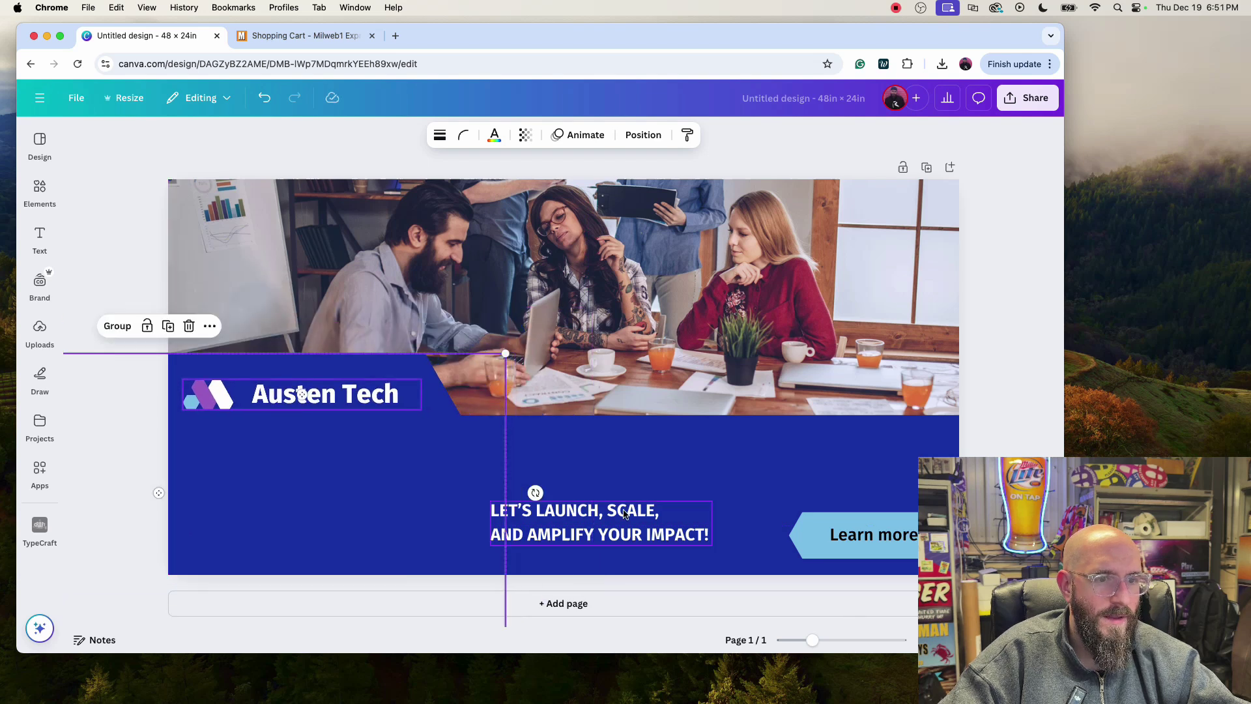
Move and enlarge the slogan, adjust the Learn more button, and review the layout.
drag(623, 514, 460, 468)
drag(547, 502, 779, 477)
click(818, 512)
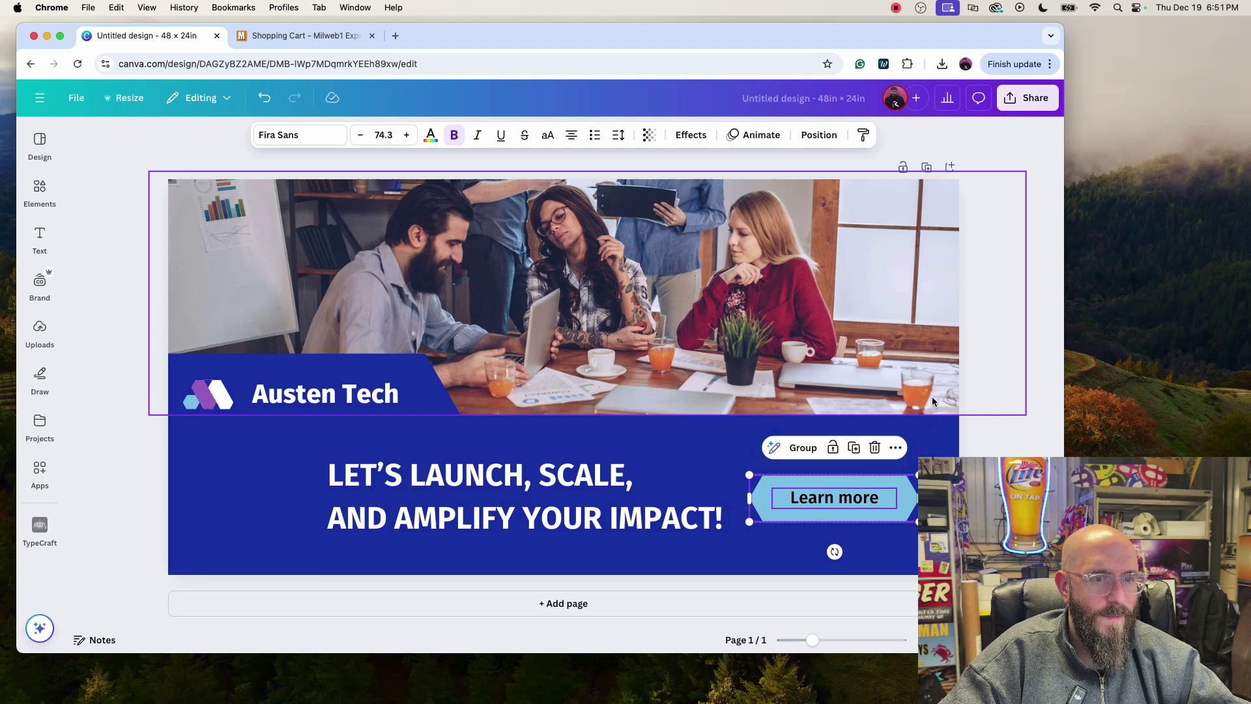
click(1023, 366)
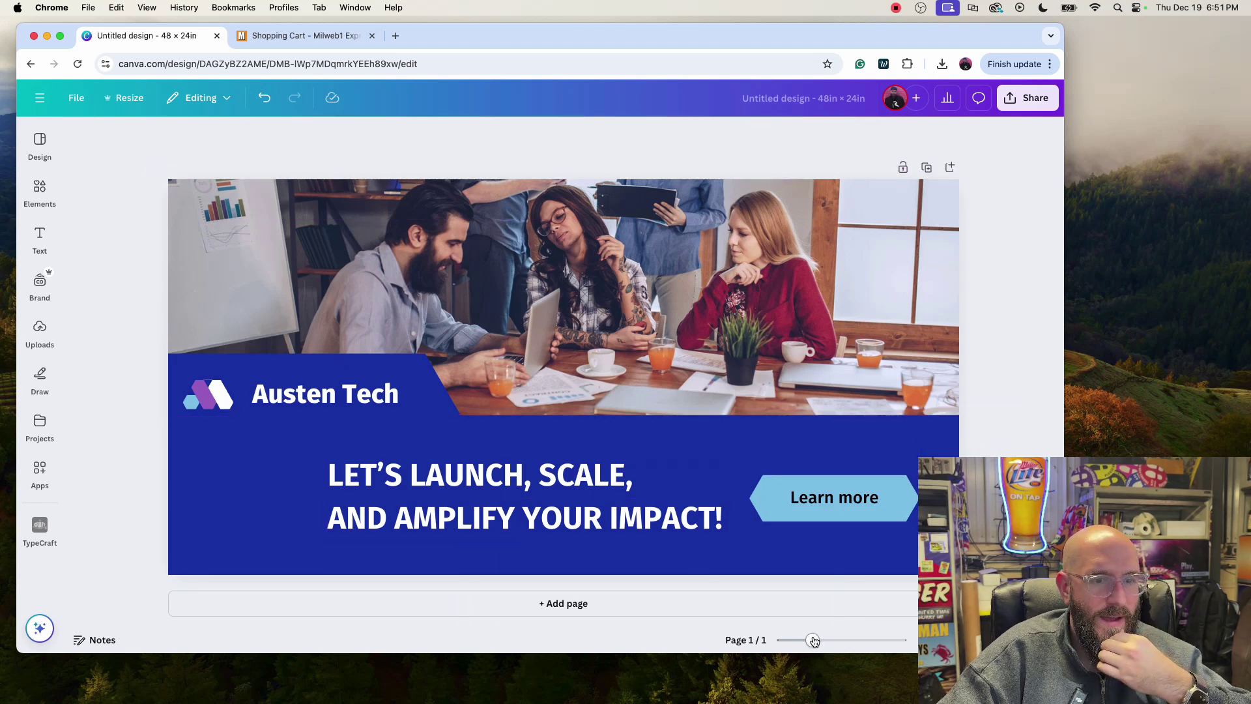
mouse_move(813, 640)
mouse_down()
mouse_move(880, 640)
mouse_move(820, 640)
mouse_up()
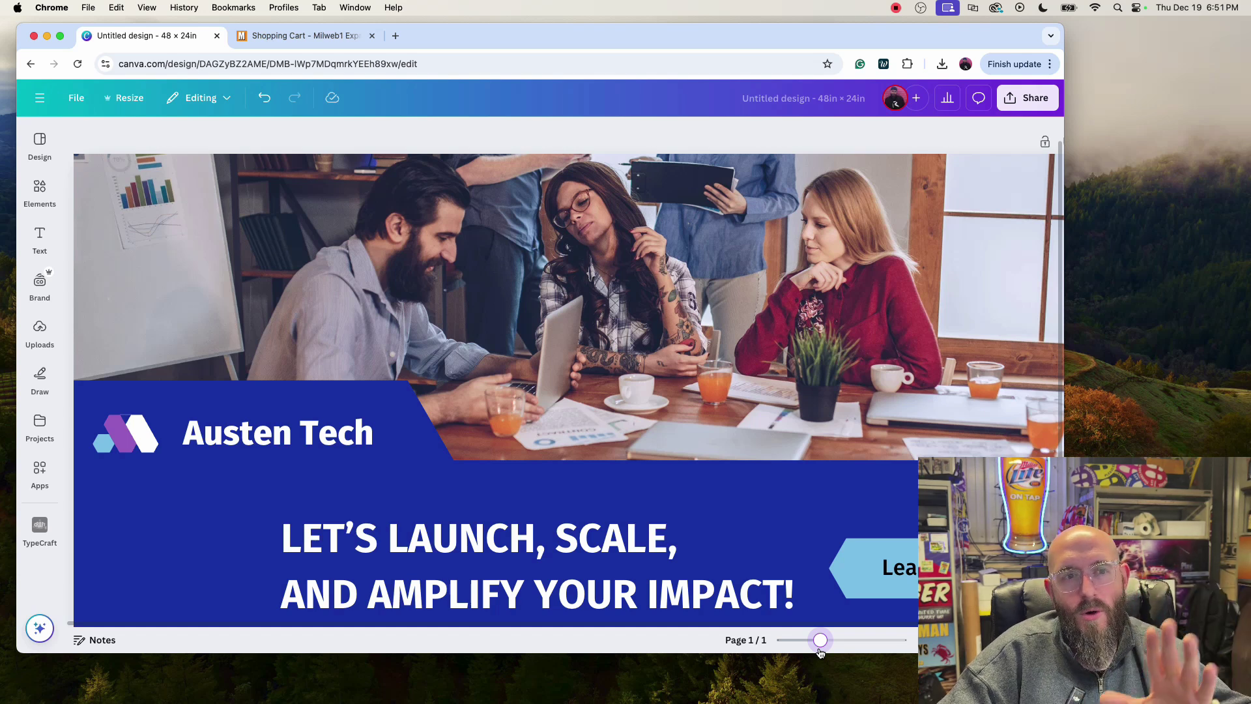
mouse_move(820, 641)
mouse_down()
mouse_move(830, 654)
mouse_move(814, 658)
mouse_up()
Download the 48 × 24 banner as a PDF Print file saved as 2x4bannertest.
click(77, 97)
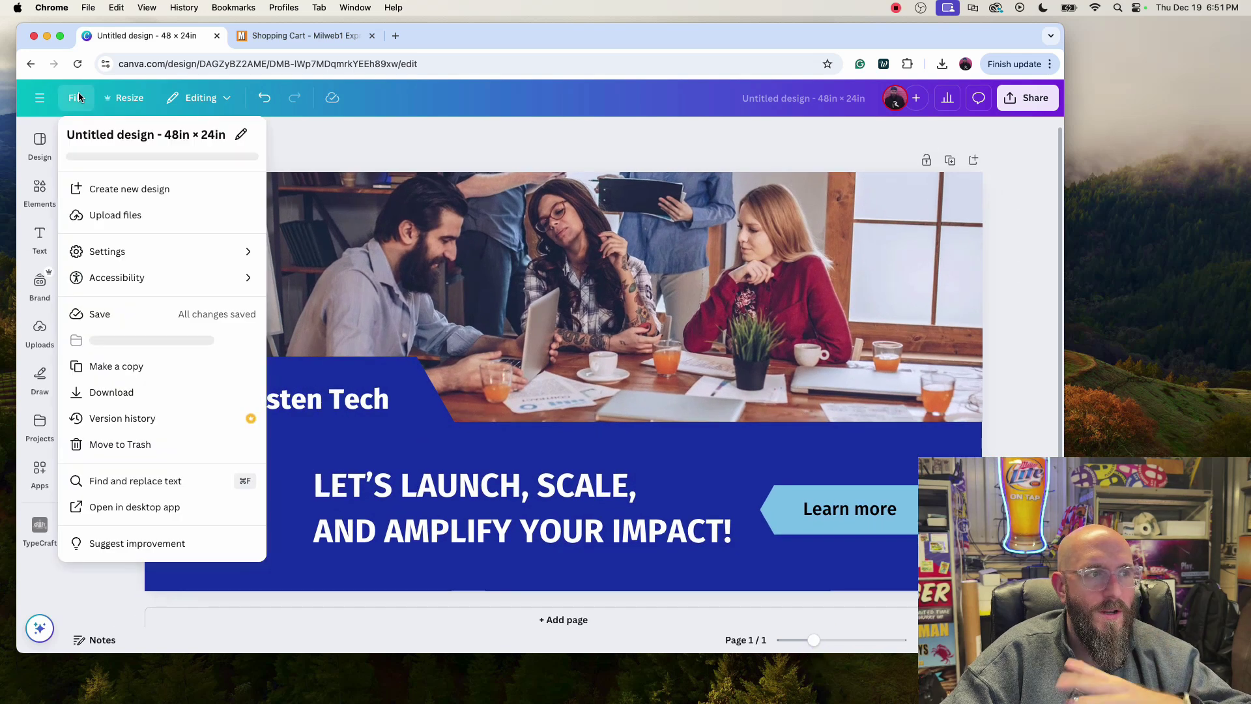
click(130, 392)
click(825, 184)
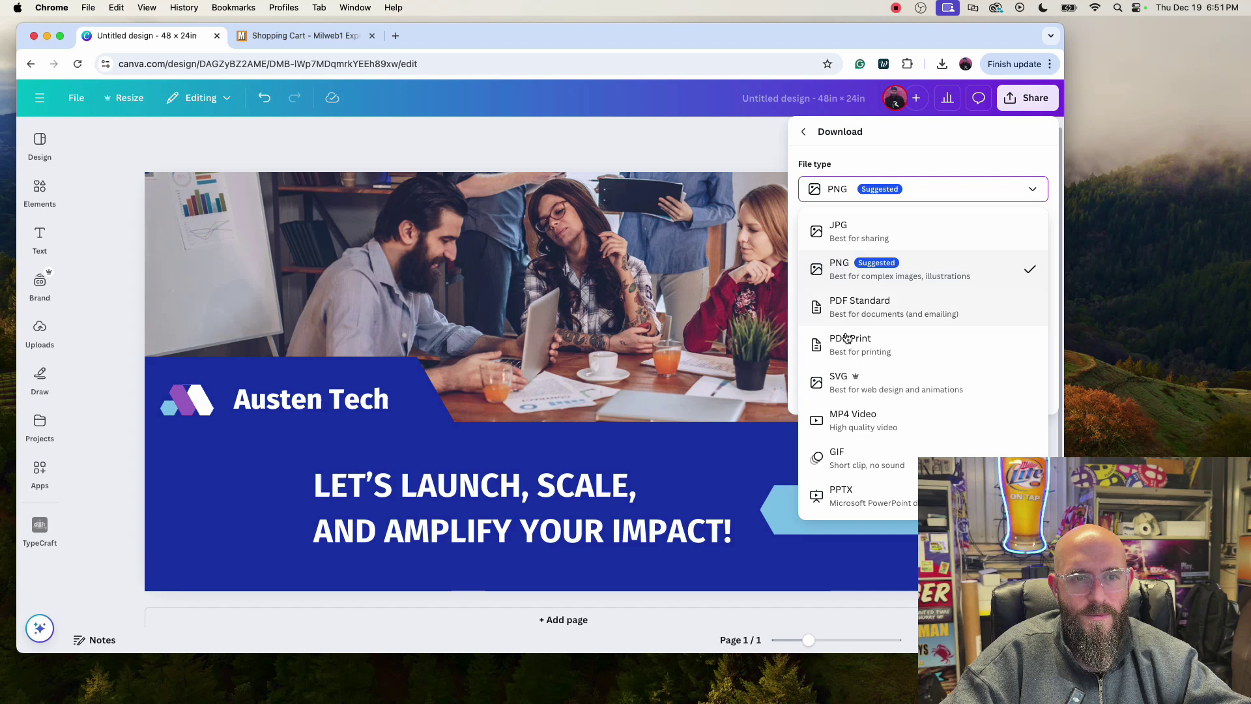
click(847, 335)
click(1014, 366)
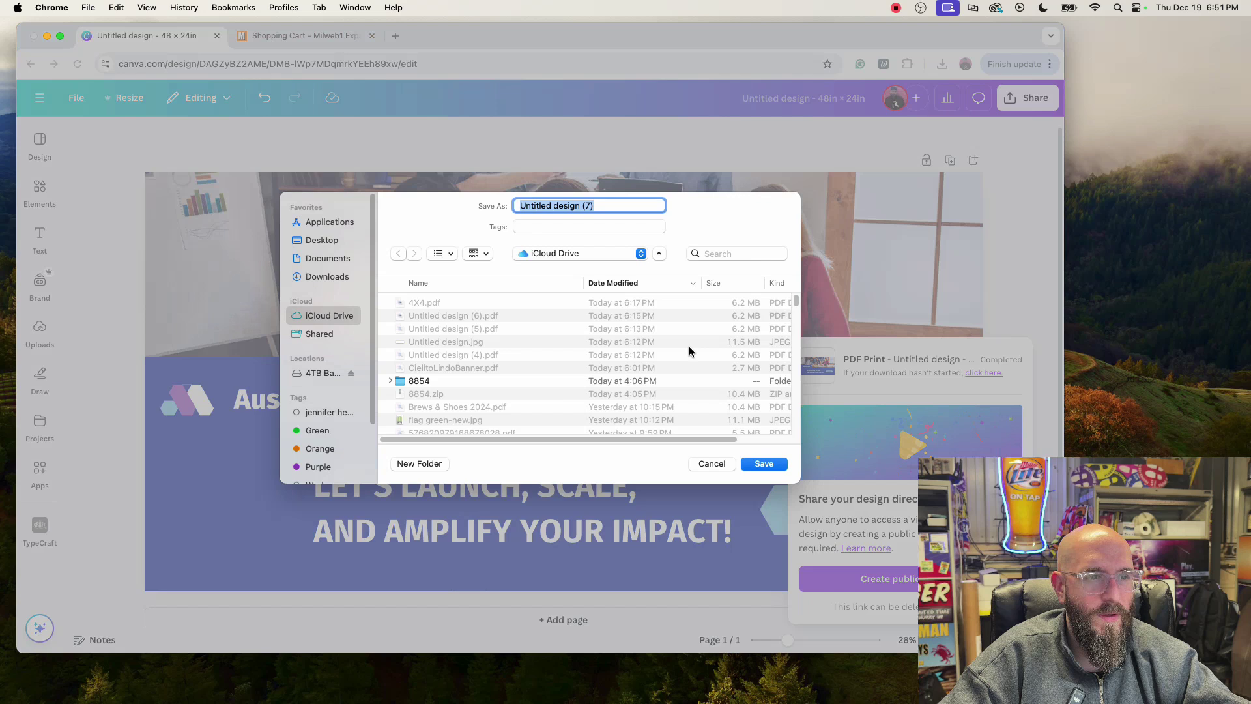
text(2x4)
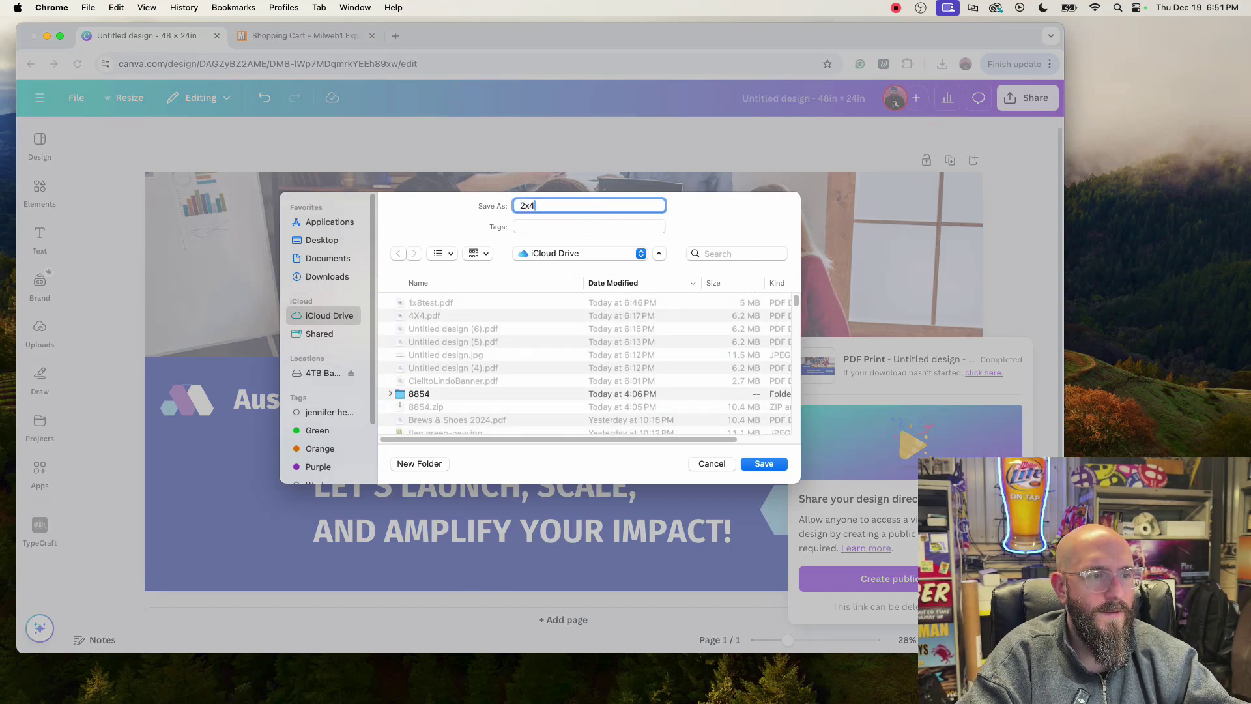
text(bannertest)
key(Return)
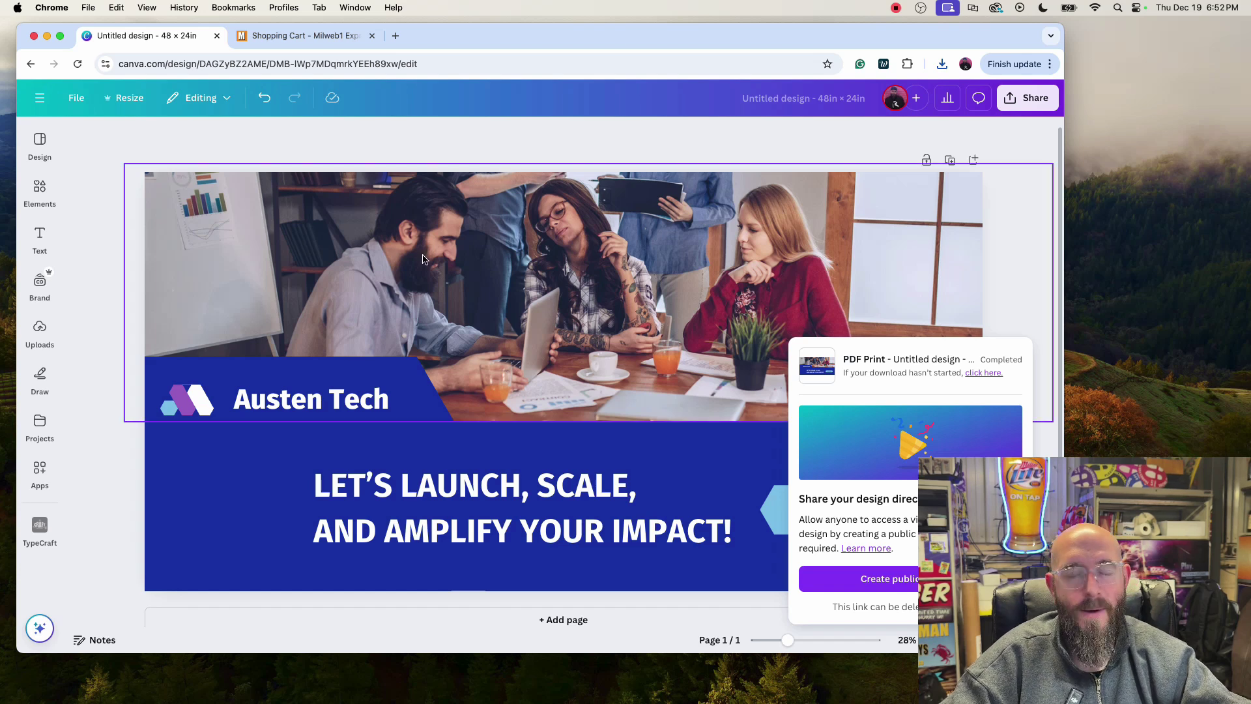
Resize the design in place to a custom 48 × 48 in size, with height 48.
click(135, 99)
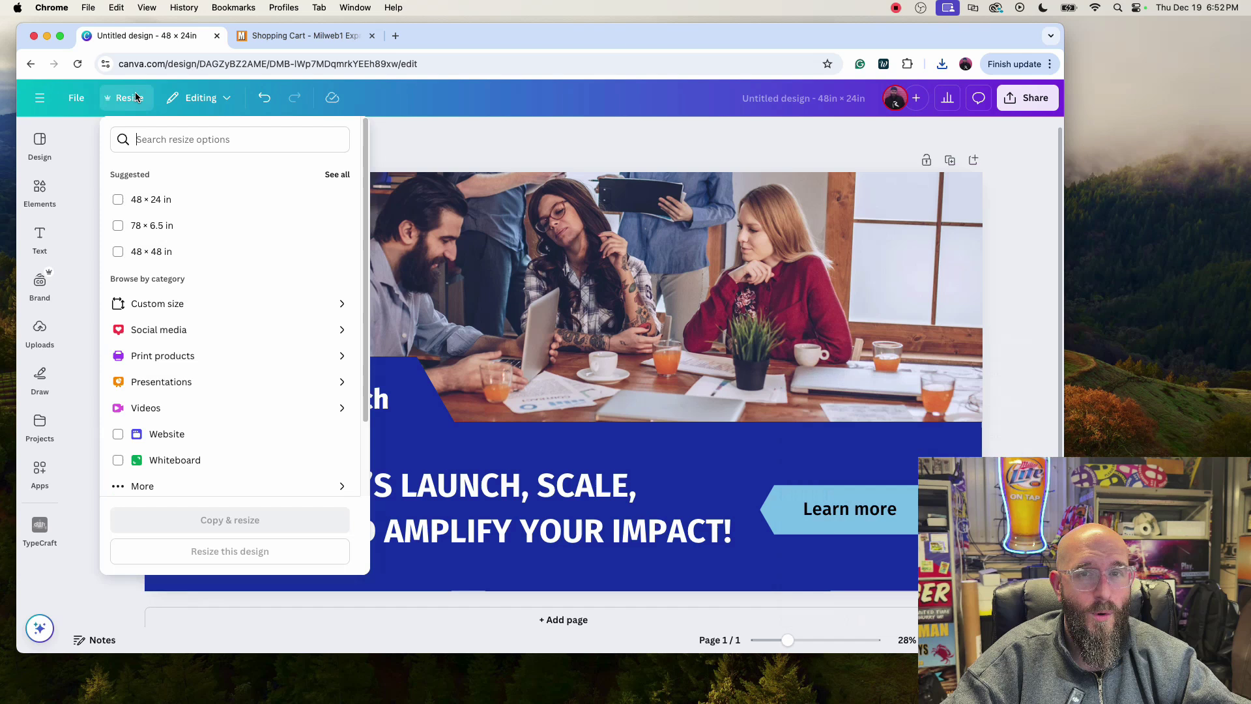
click(164, 309)
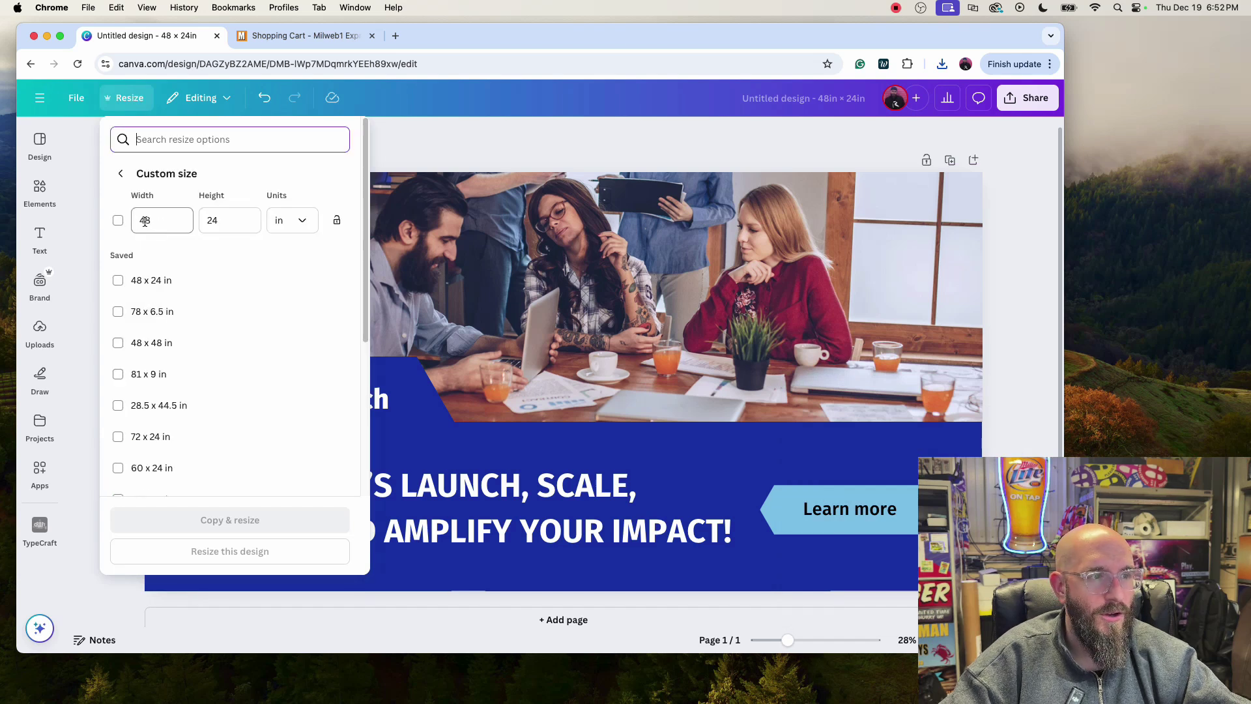
double_click(204, 220)
text(48)
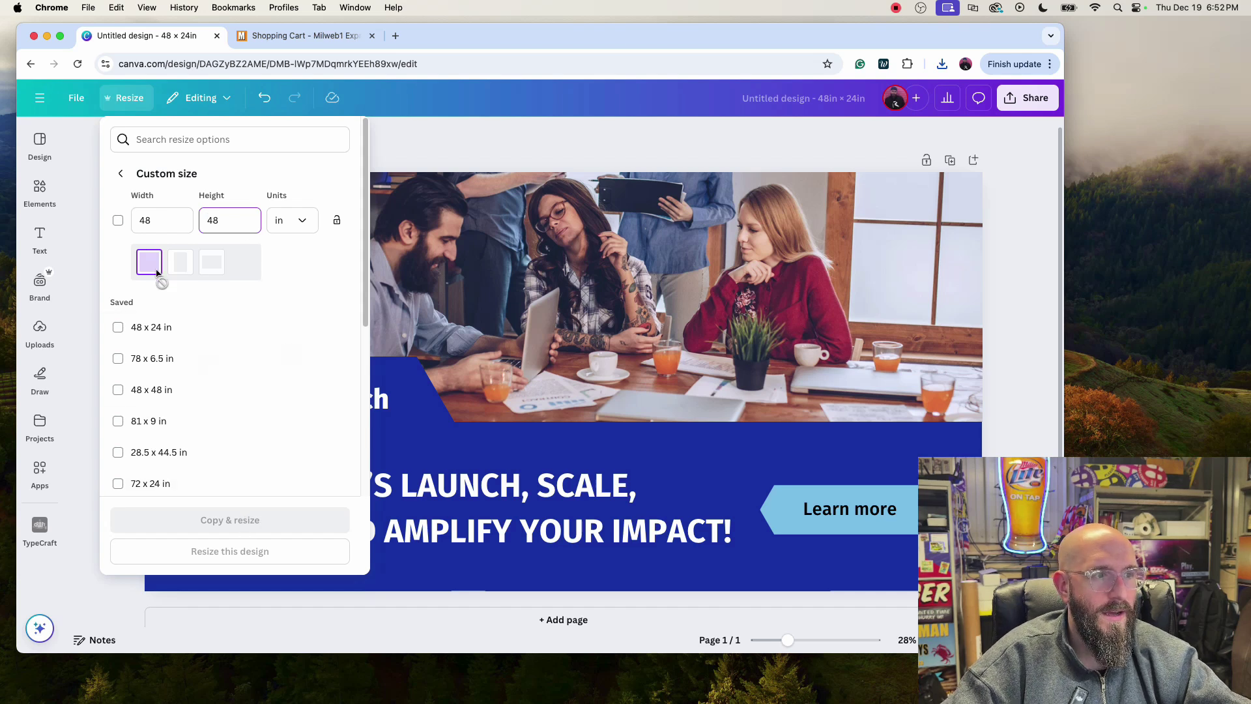
click(224, 550)
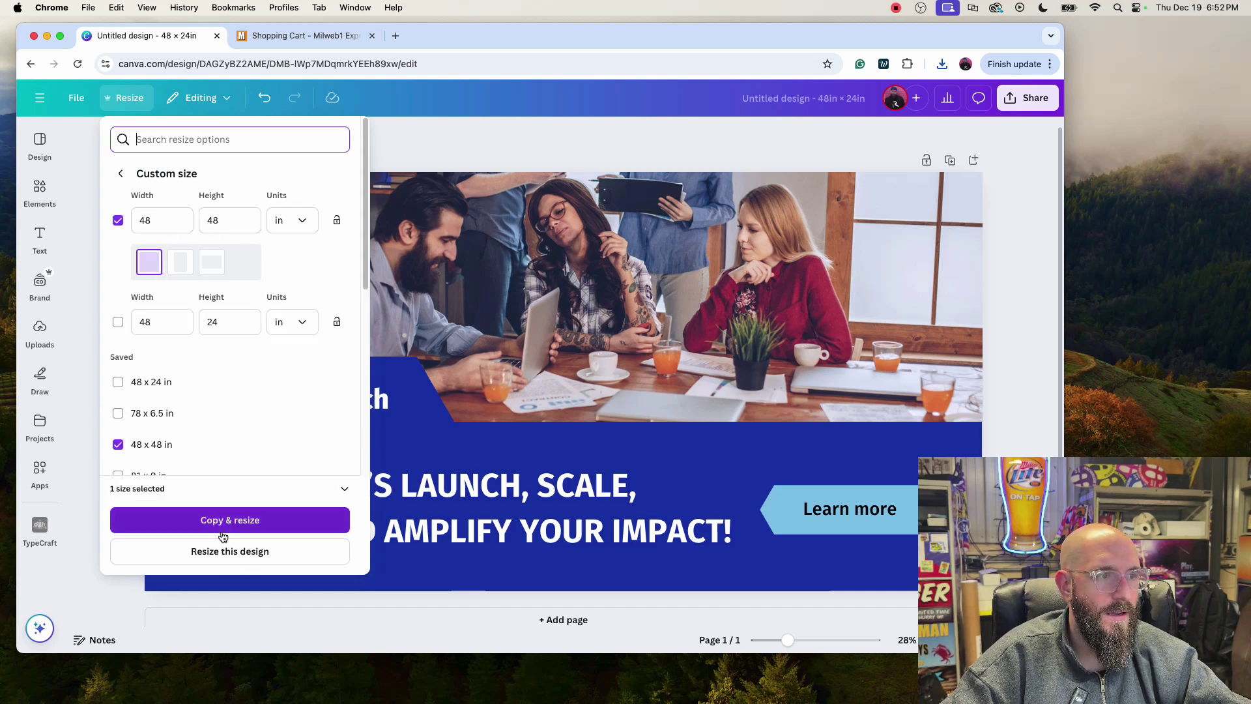
click(228, 553)
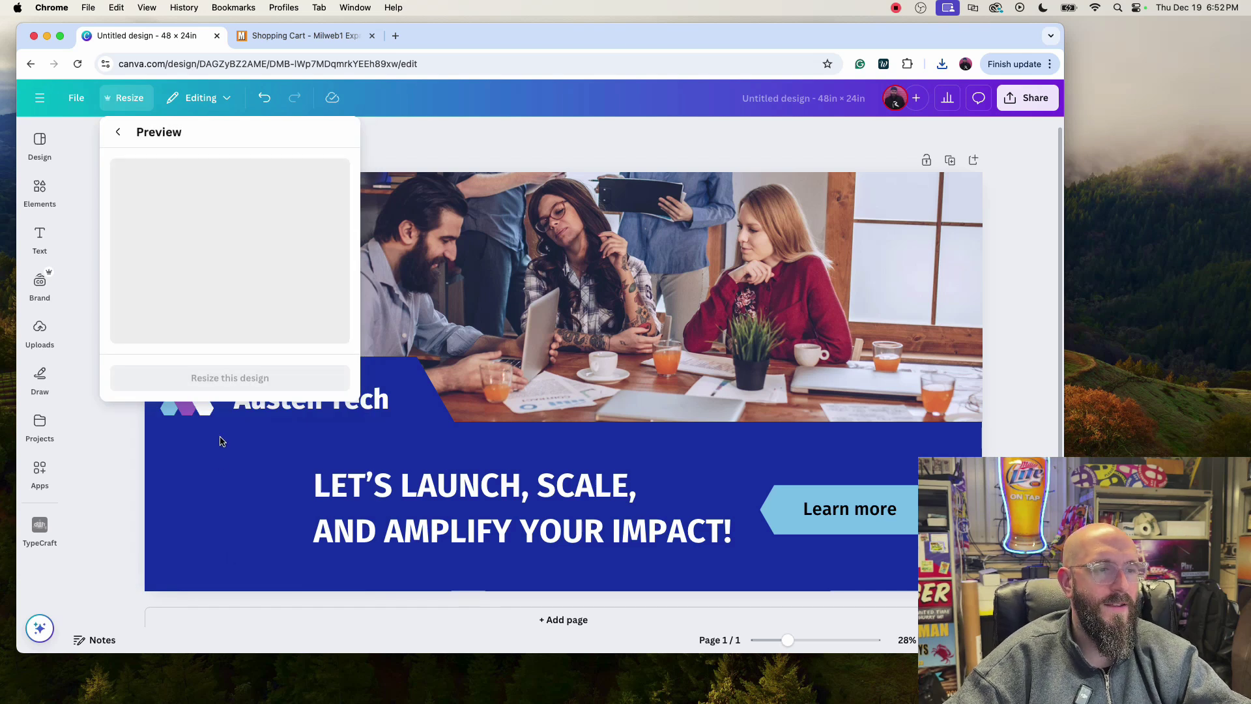
click(230, 379)
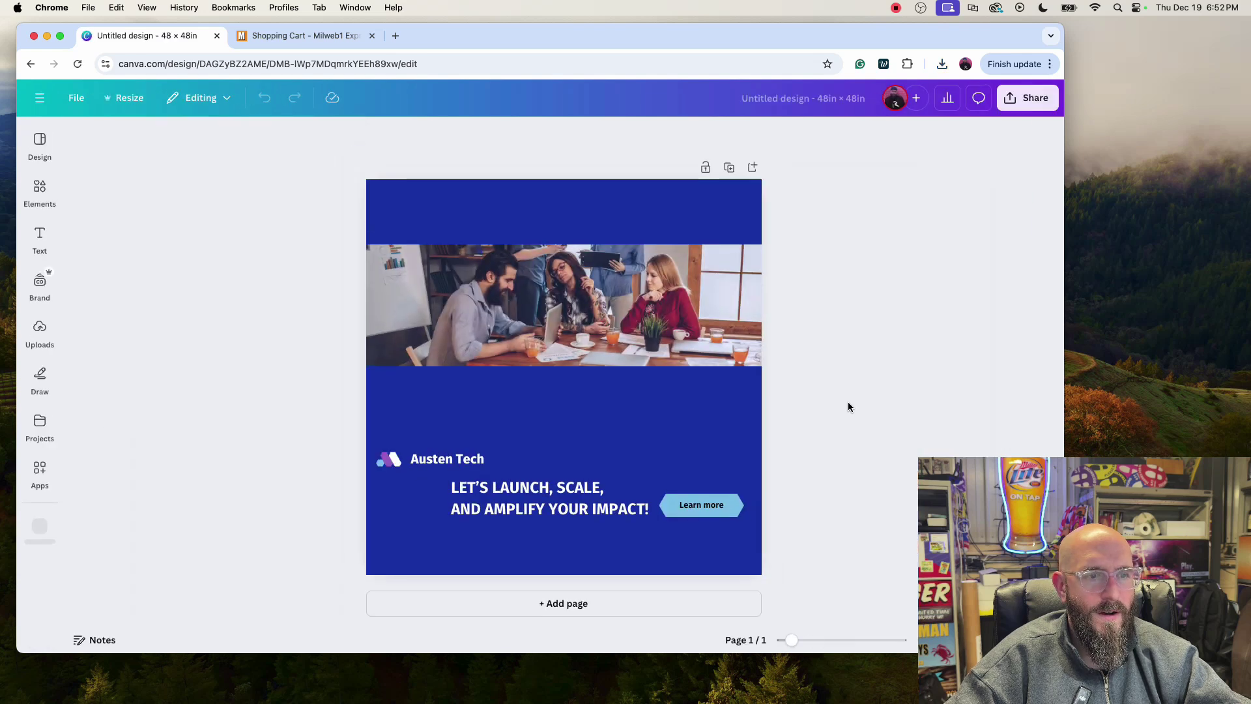
Move the office photo to the top of the page and enlarge it from its corner.
drag(693, 326, 678, 261)
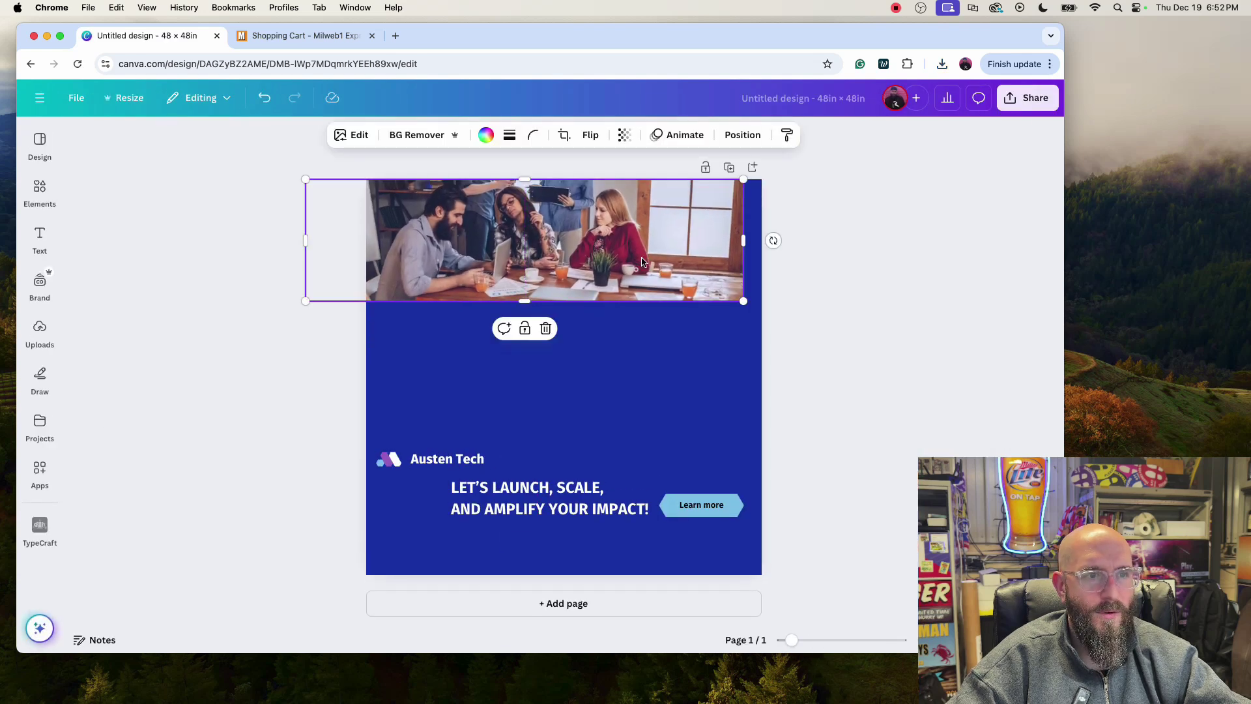
drag(746, 307, 975, 457)
drag(740, 360, 742, 328)
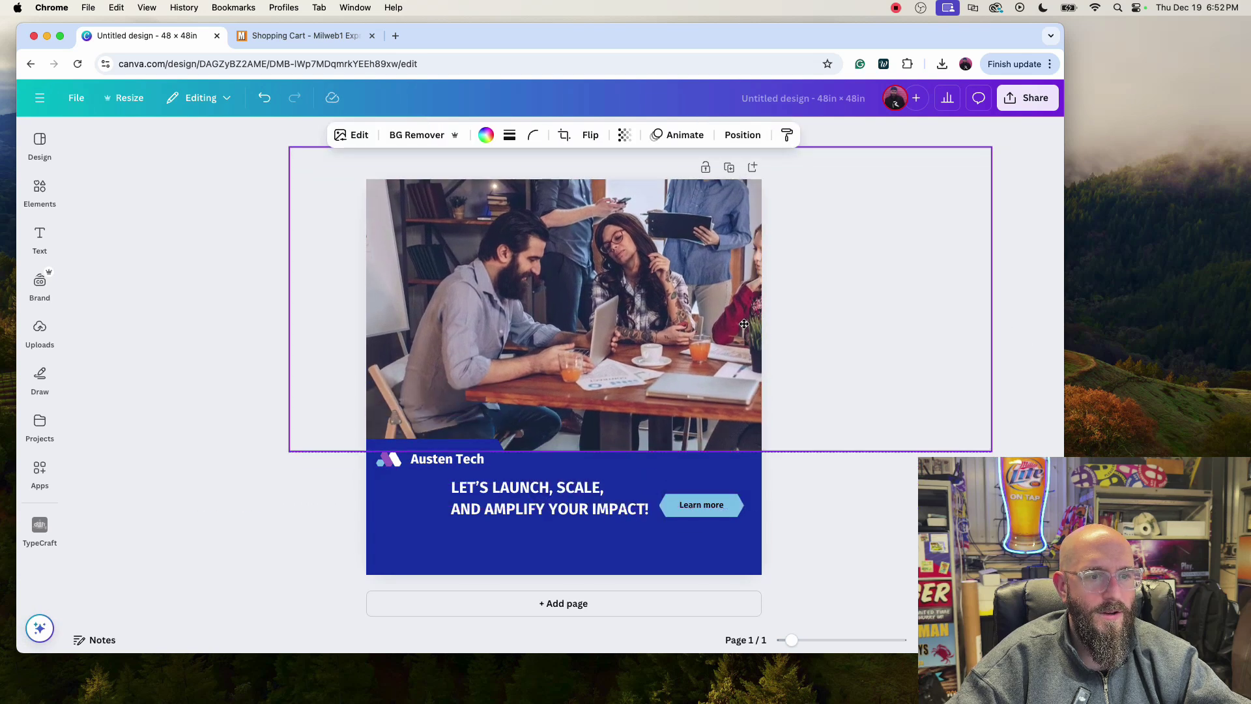
click(654, 480)
click(664, 473)
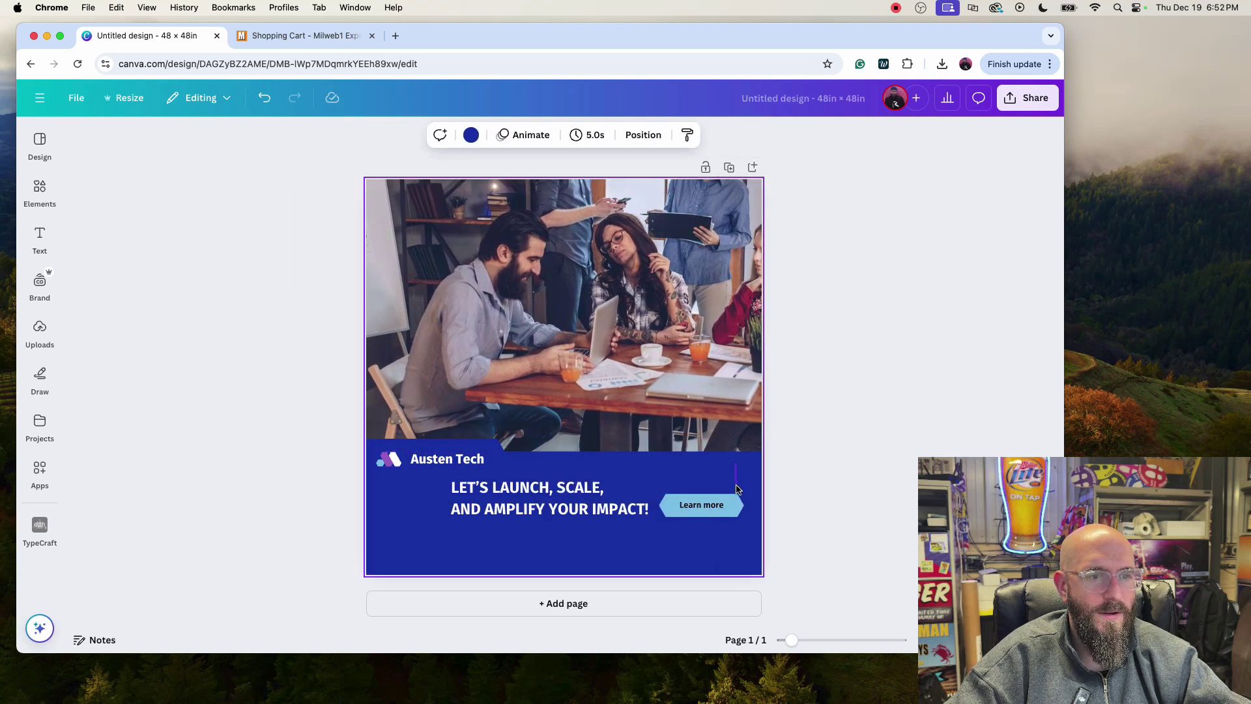
Drag the Austen Tech group up onto the photo's bottom edge and nudge the photo left.
click(485, 458)
click(479, 449)
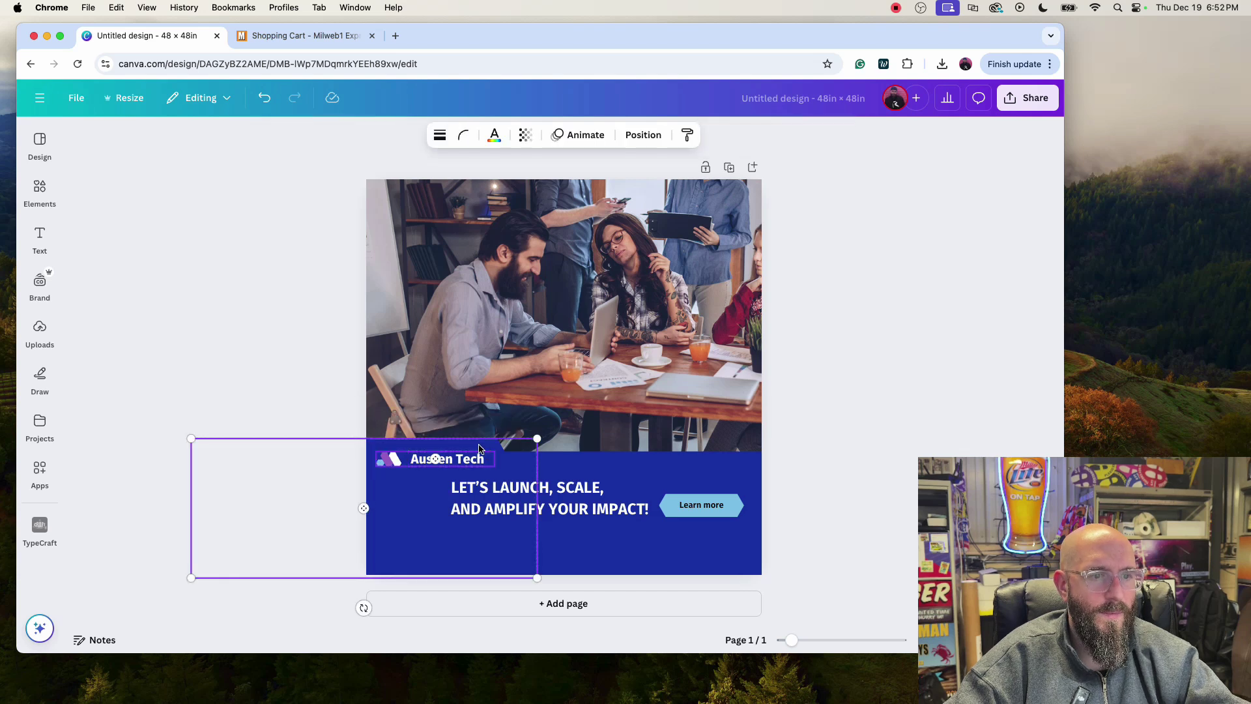
drag(479, 449, 480, 428)
click(889, 327)
click(694, 303)
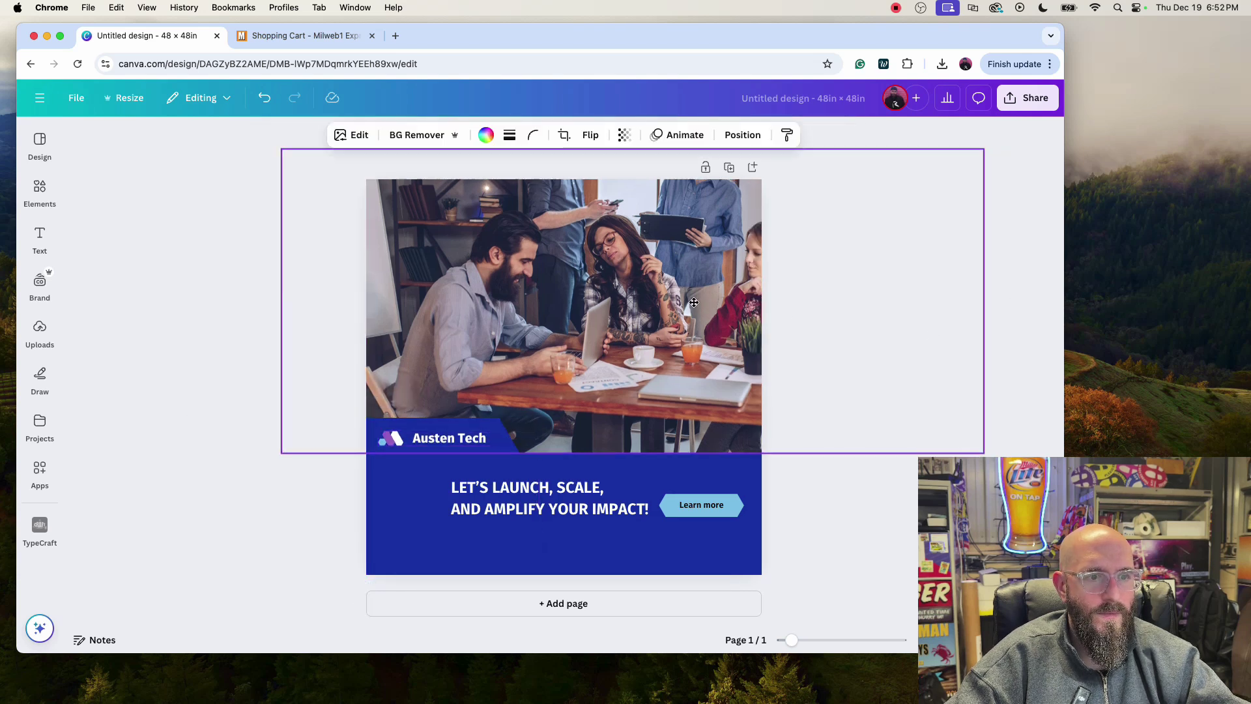
drag(694, 302, 690, 303)
click(808, 451)
click(485, 456)
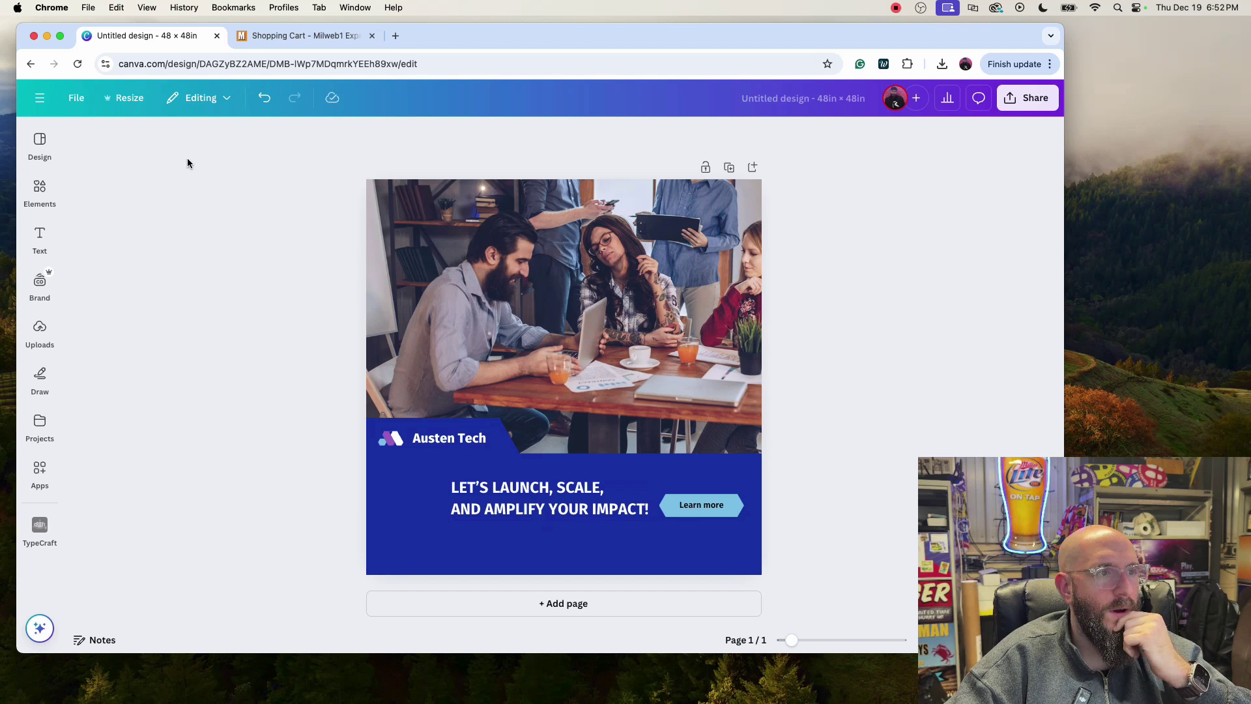
Download the 48 × 48 design as a PDF Print file named 8x8text.
click(78, 99)
click(124, 392)
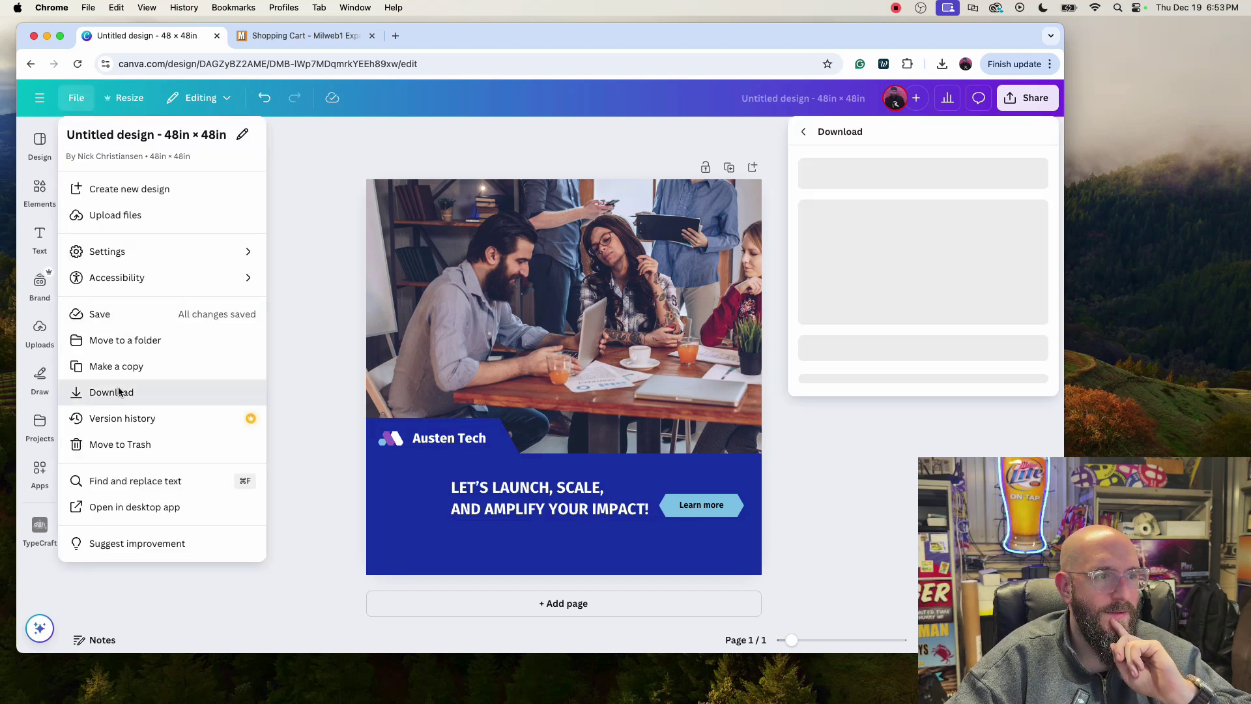
click(856, 189)
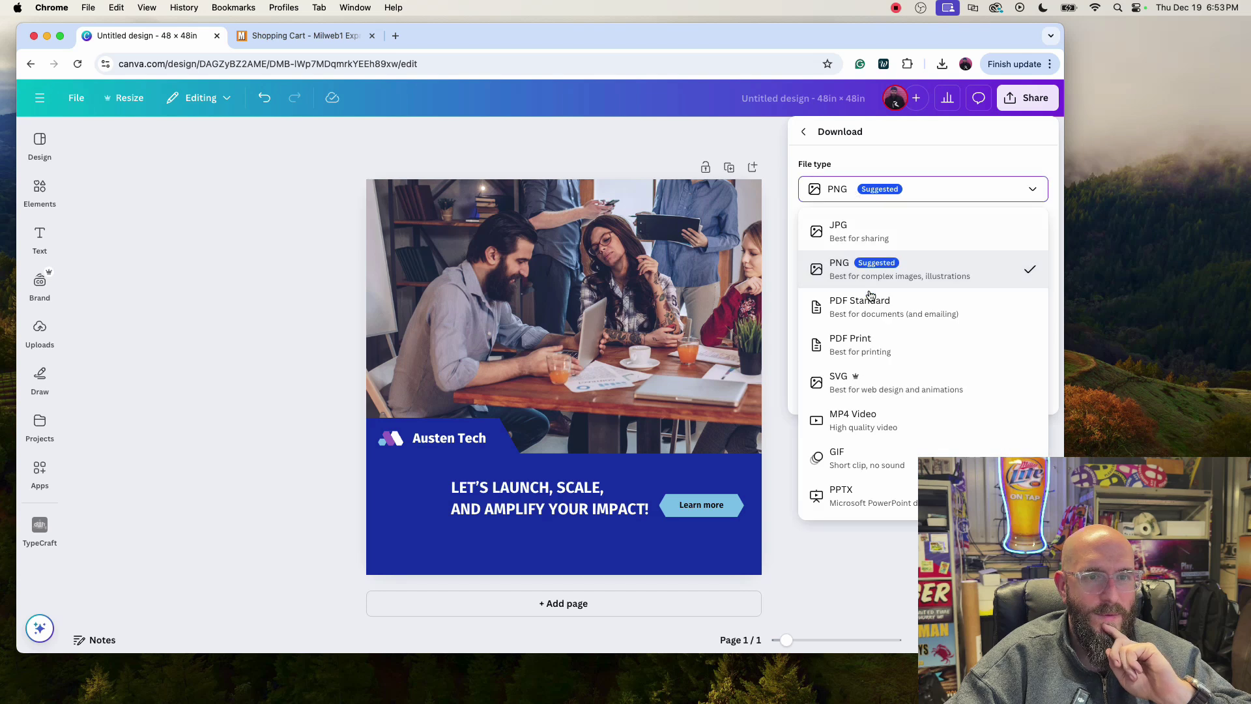
click(871, 338)
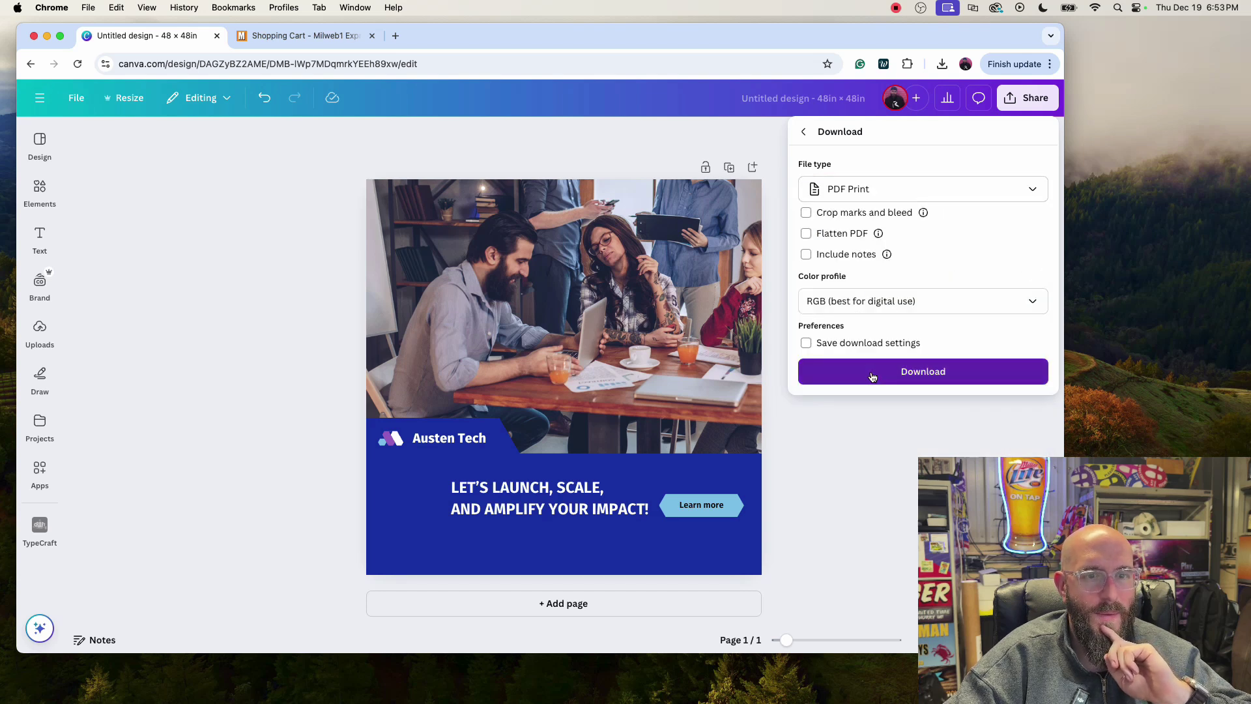
click(841, 373)
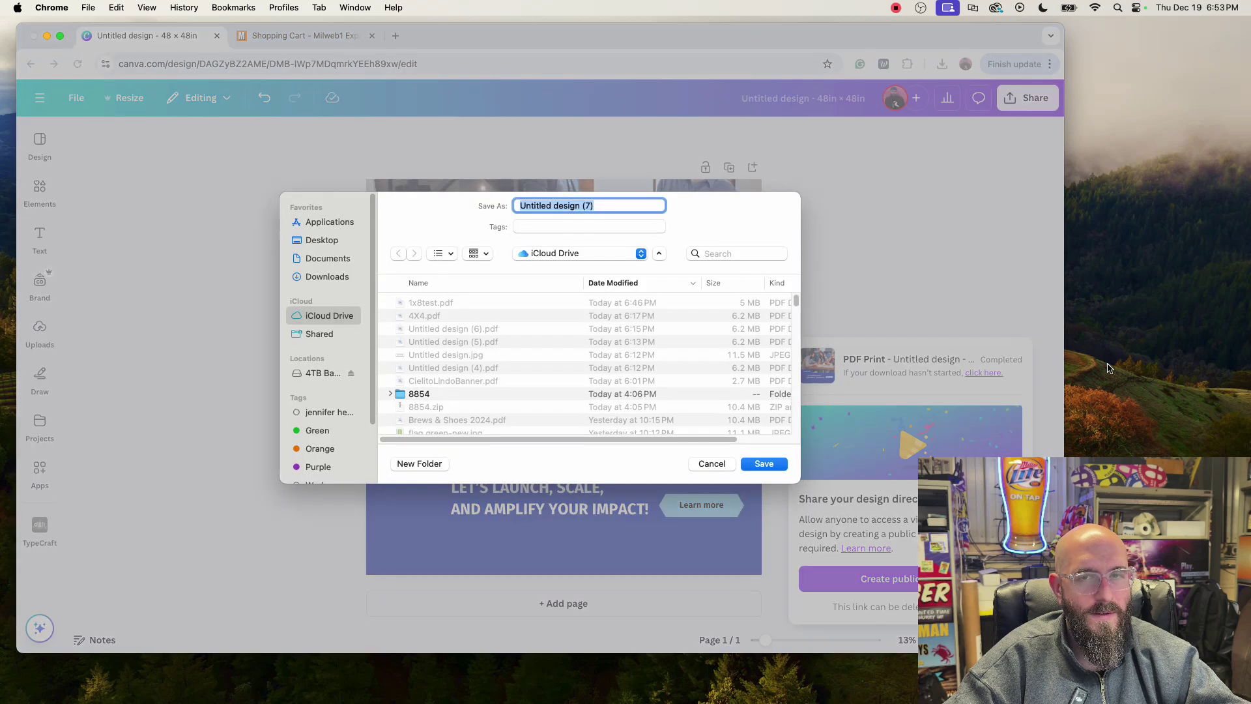
text(8x8text)
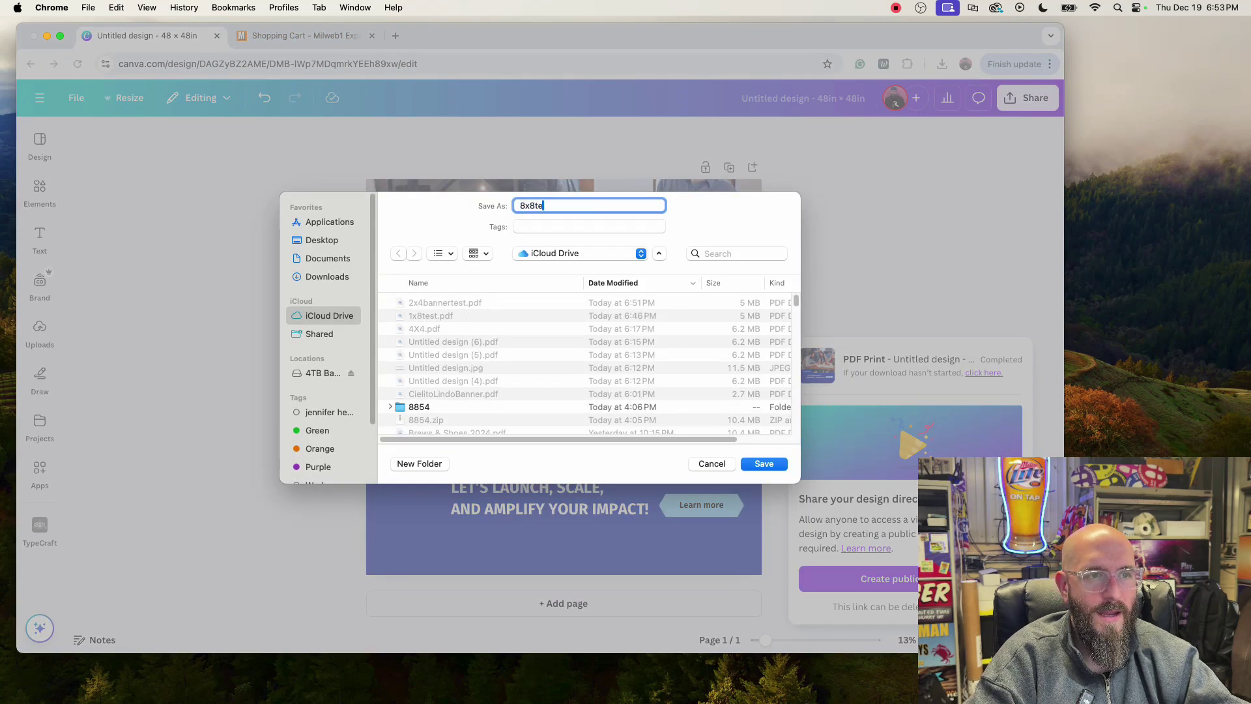
key(Return)
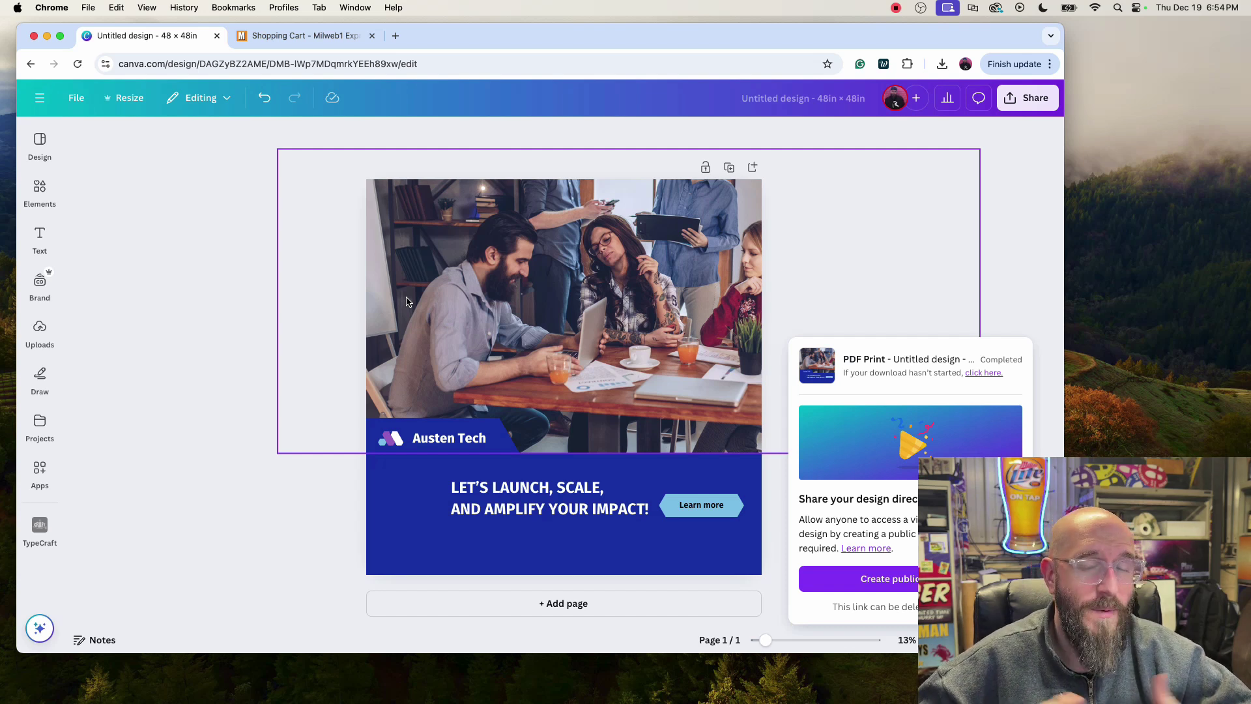
Go to the Milweb1 Express home page and open the Custom Vinyl Banners product.
click(280, 36)
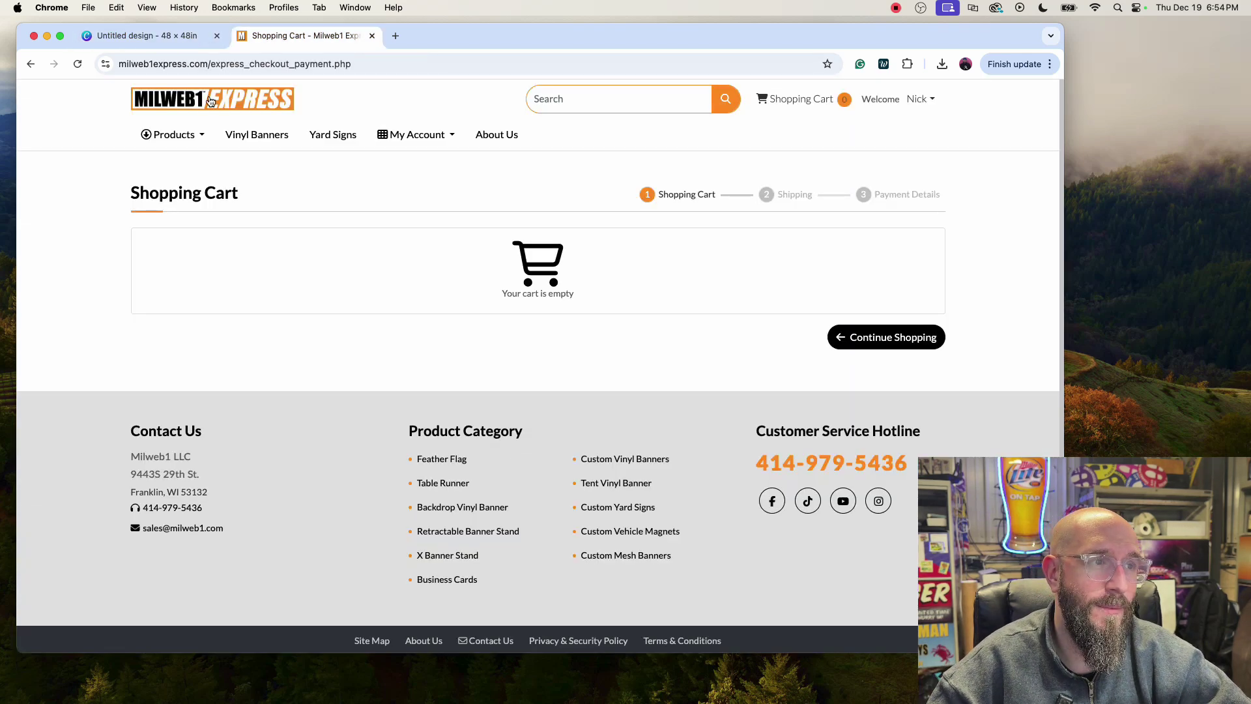
click(219, 106)
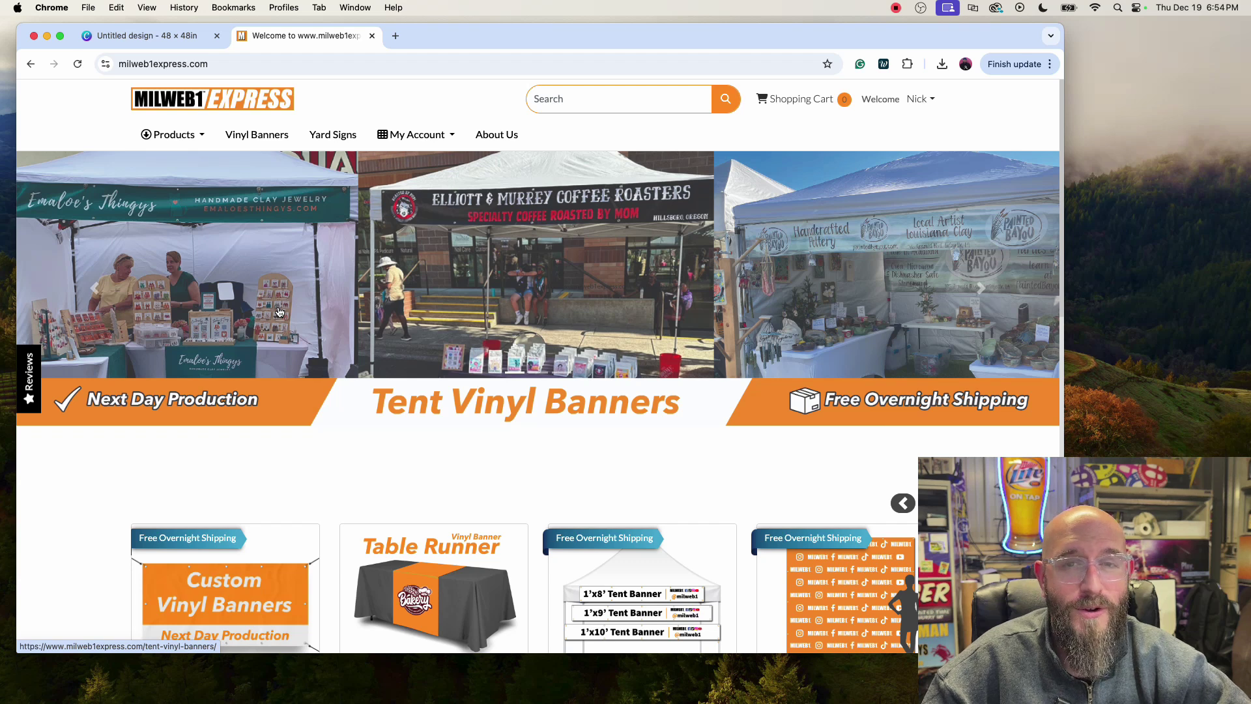
scroll(279, 312, down, 3)
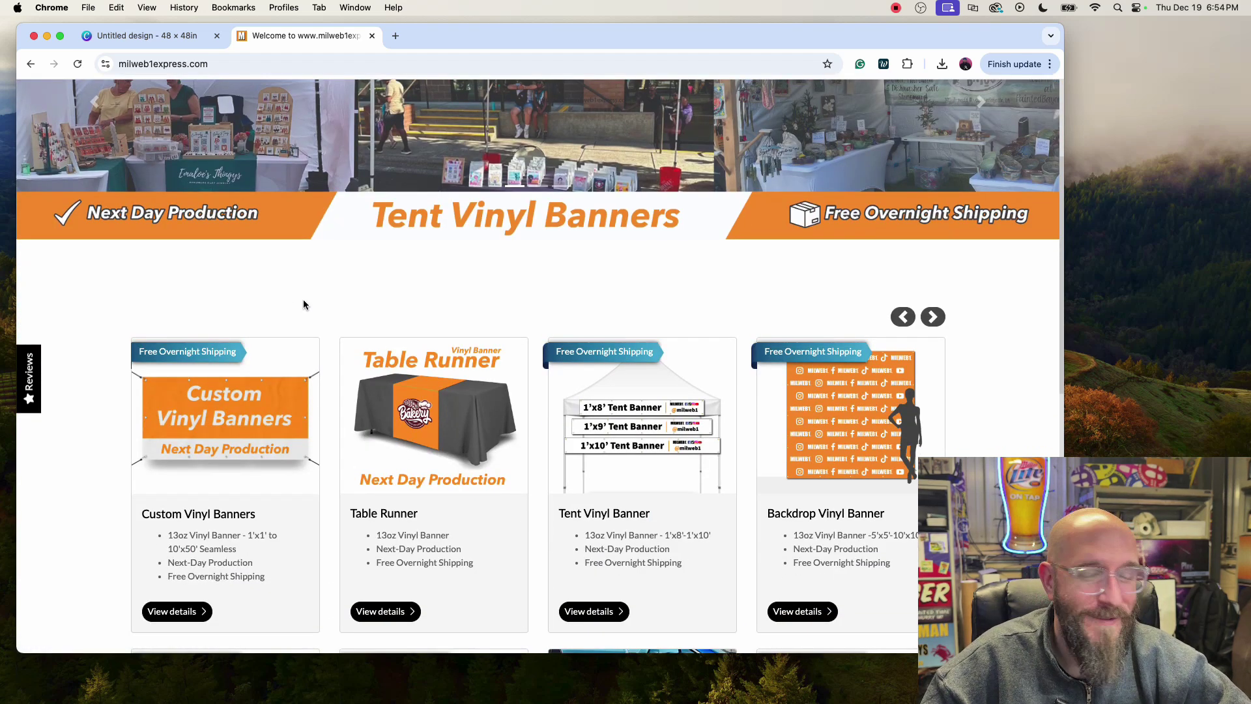
scroll(303, 304, up, 3)
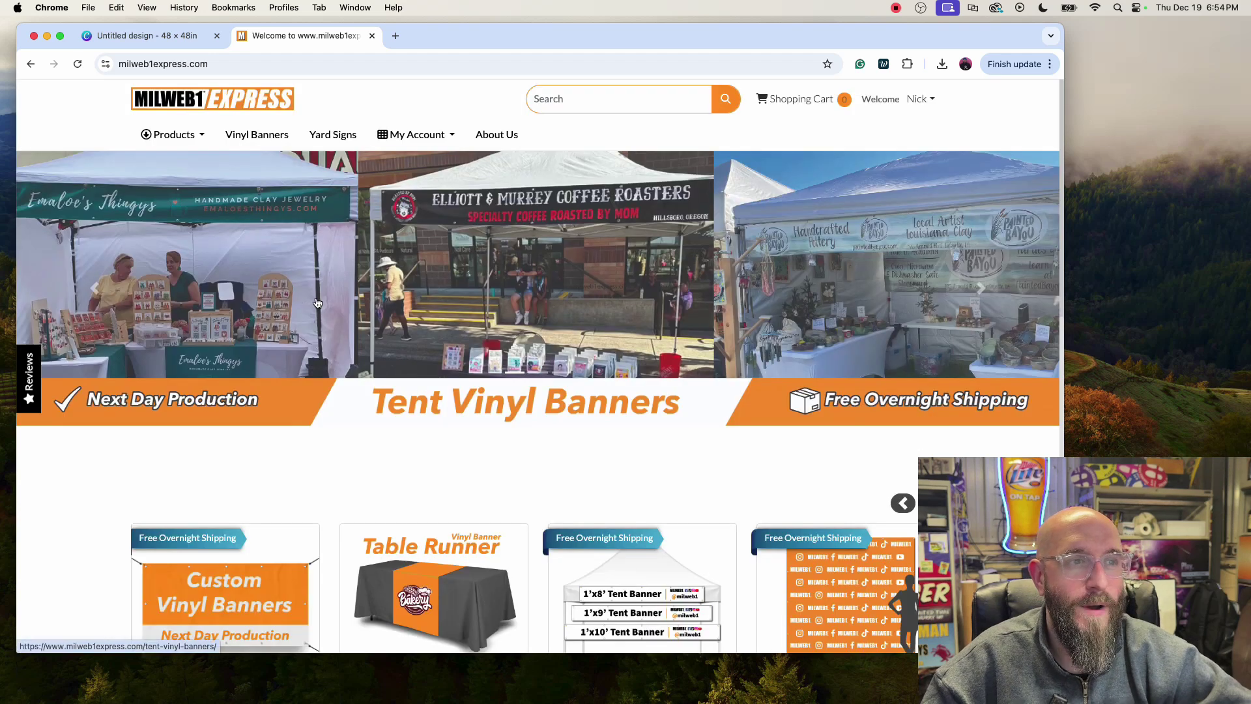
scroll(317, 304, down, 1)
scroll(317, 303, down, 3)
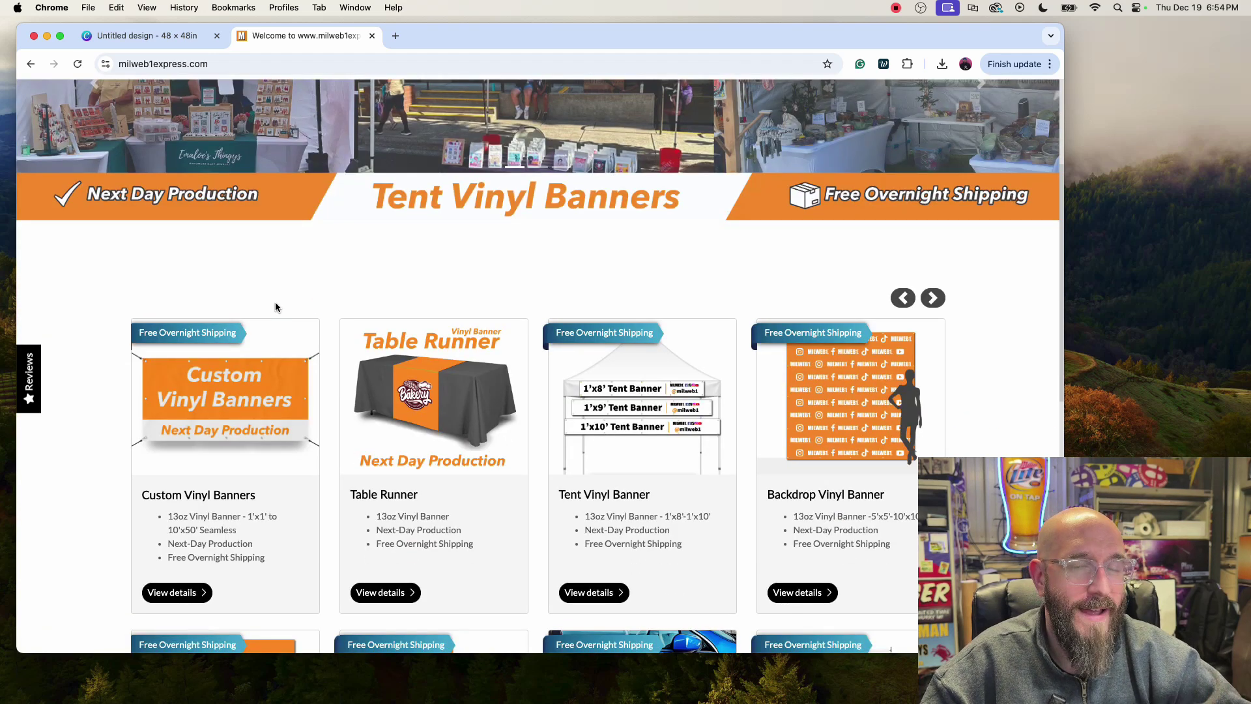
click(225, 399)
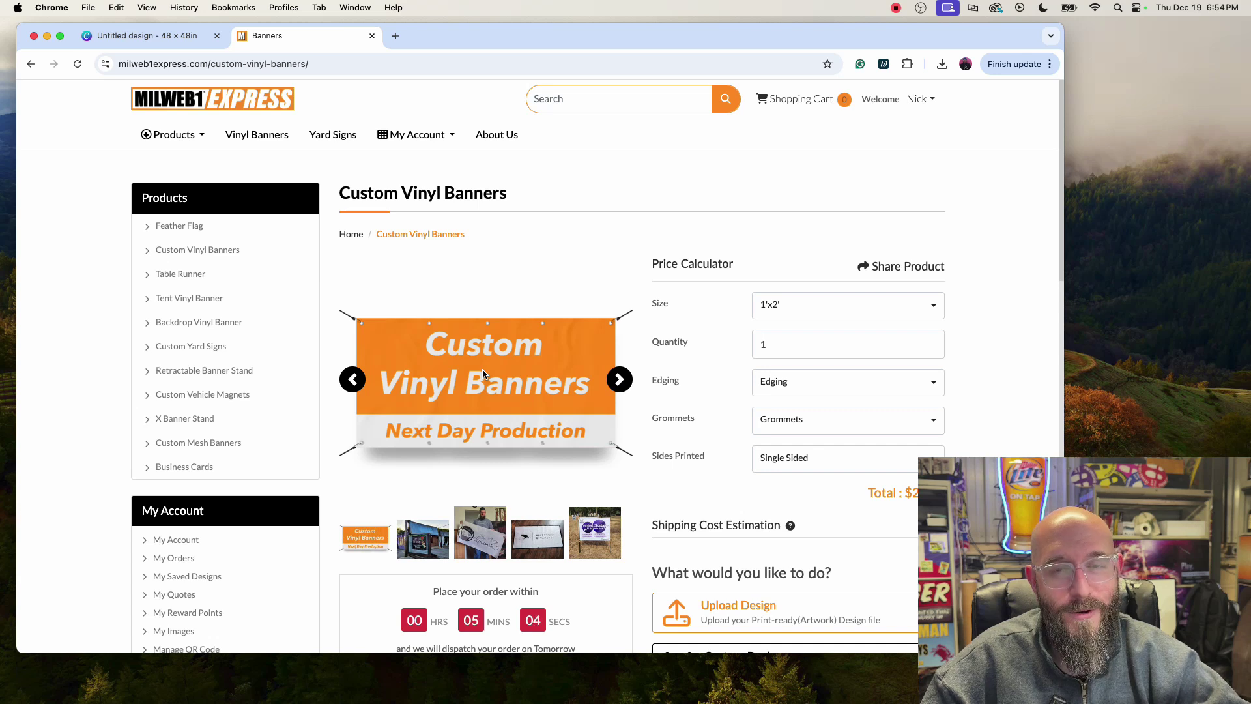
Set the banner size to 2'x4' and Sides Printed to Single Sided, totalling $40.00.
click(788, 312)
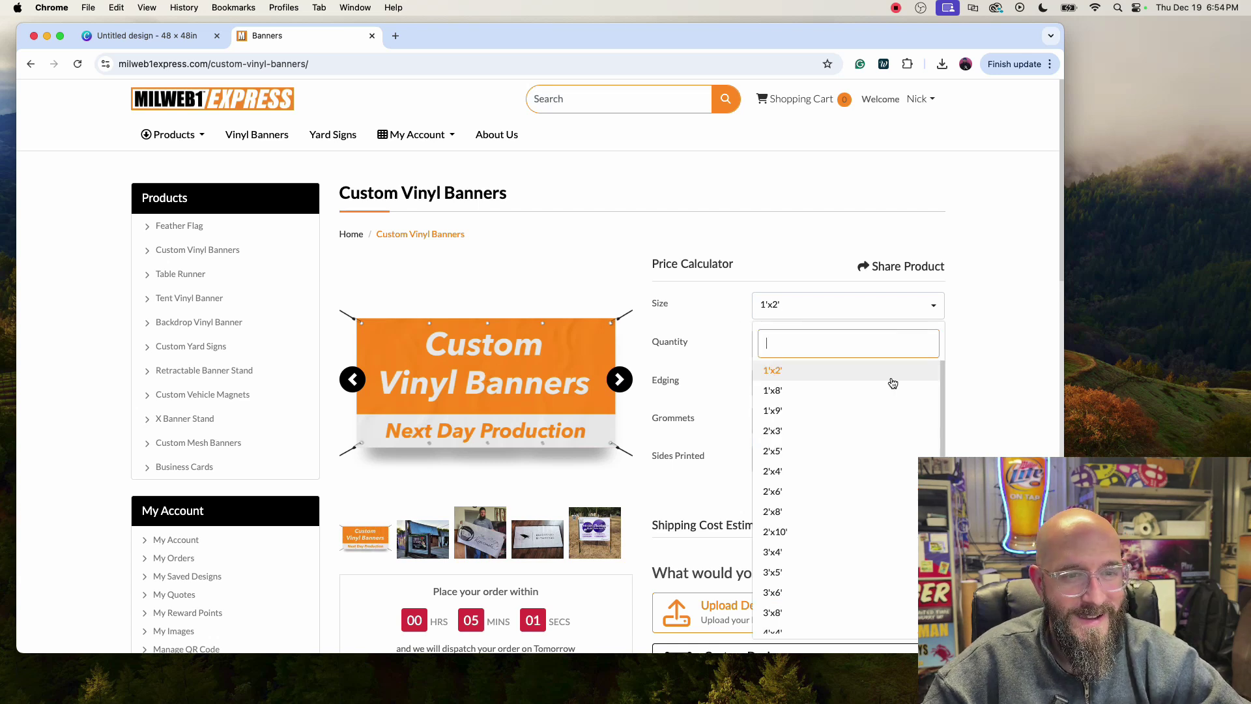
click(796, 470)
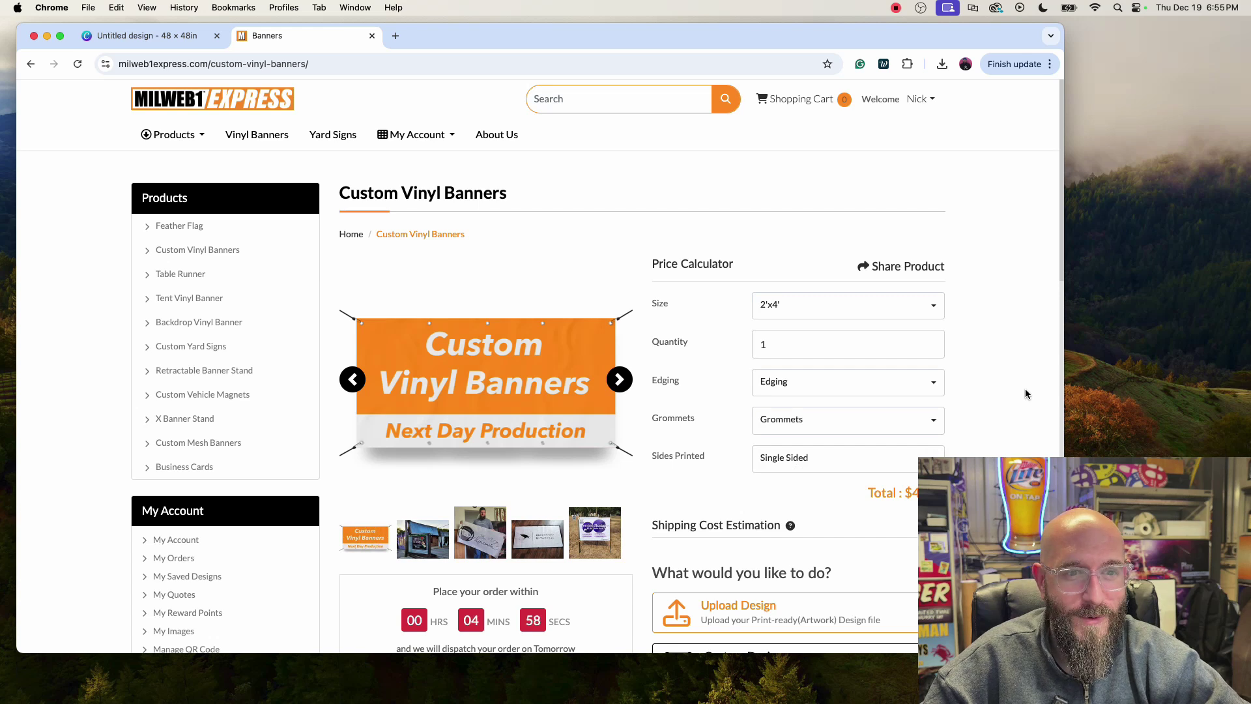
scroll(1016, 397, down, 2)
scroll(1001, 414, down, 1)
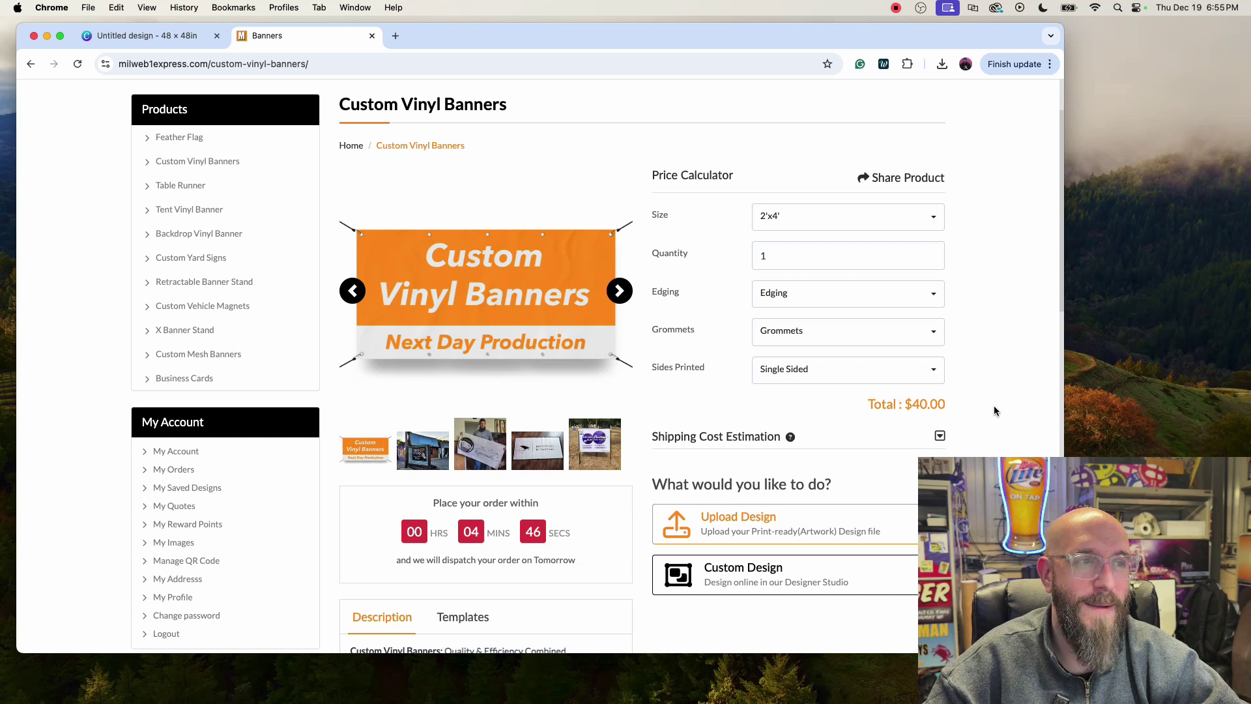
scroll(990, 409, up, 3)
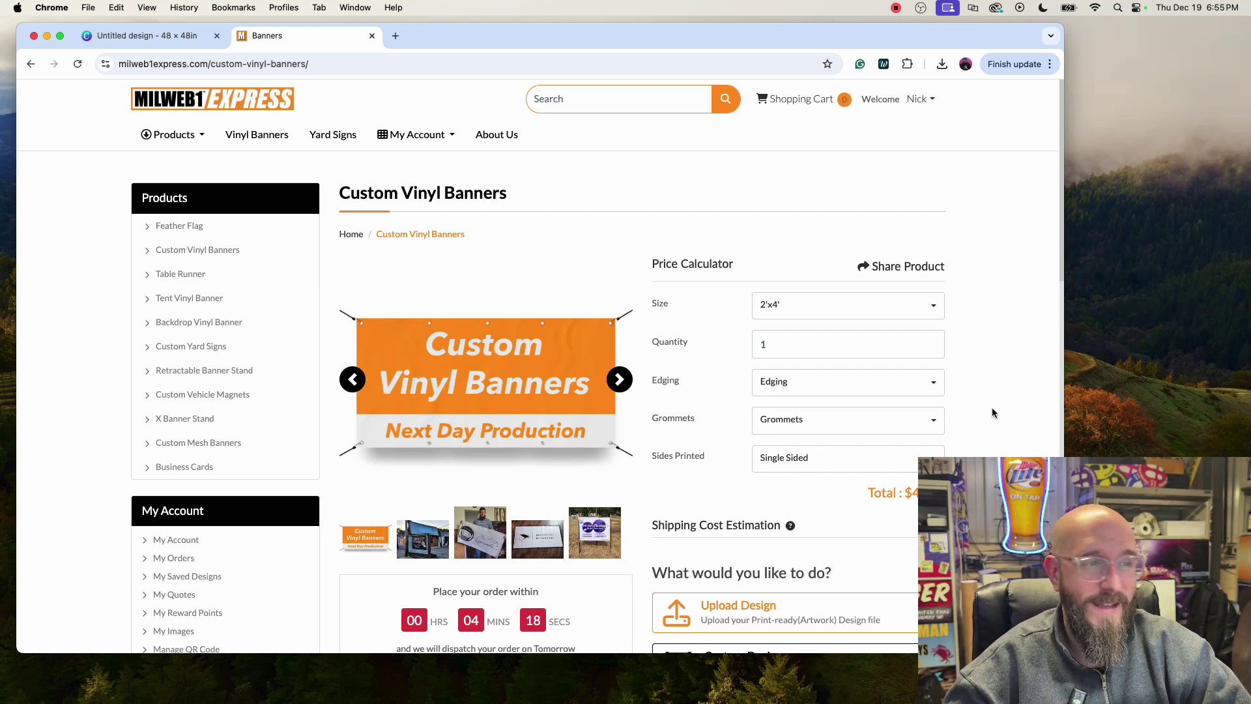
scroll(1007, 357, down, 2)
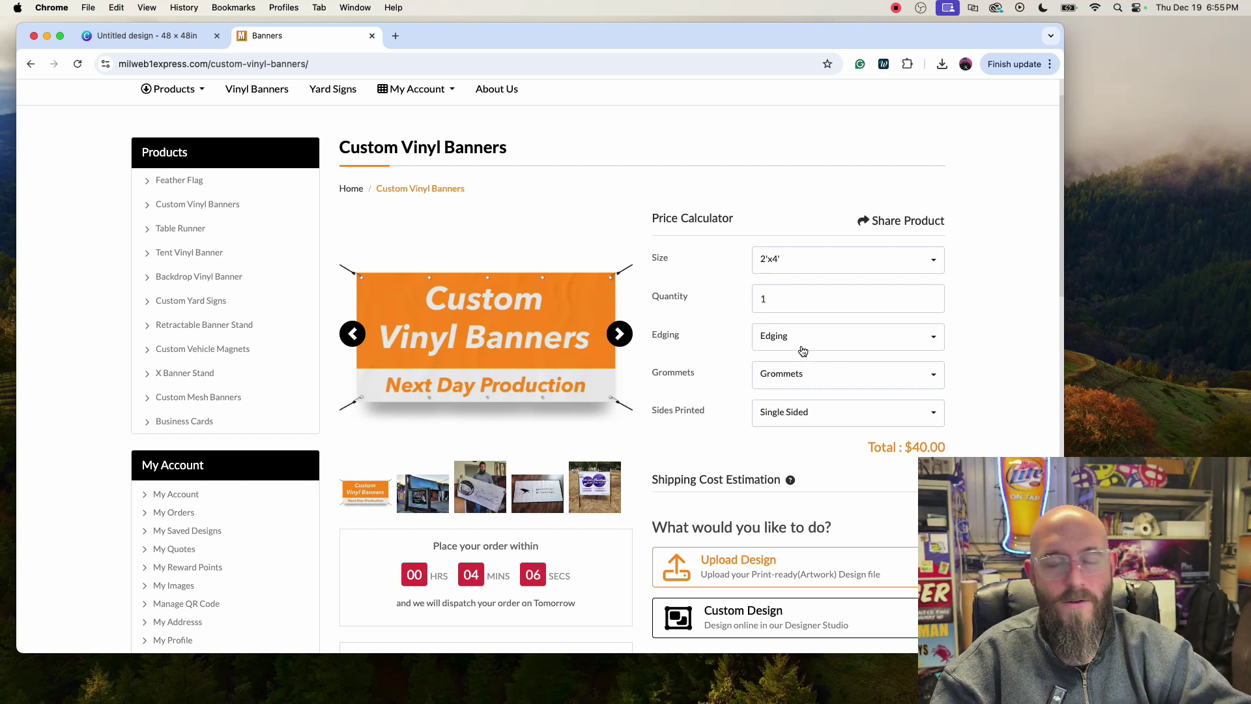
click(808, 418)
click(804, 462)
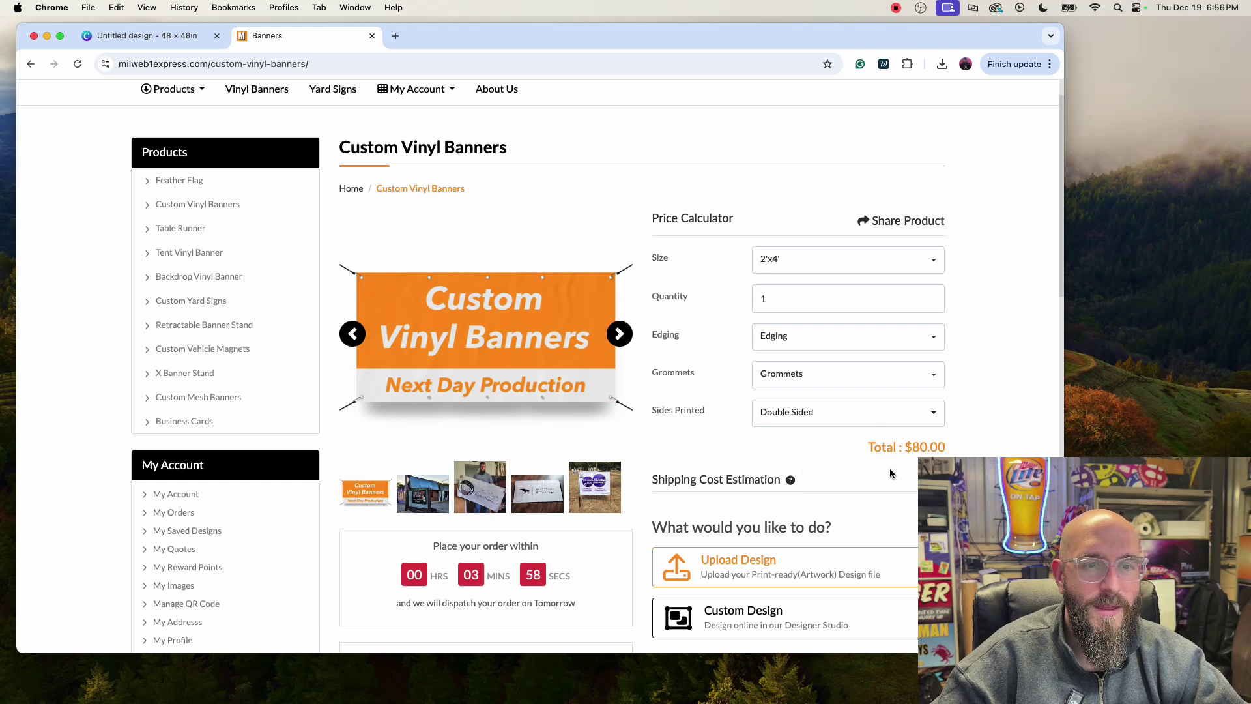
click(818, 412)
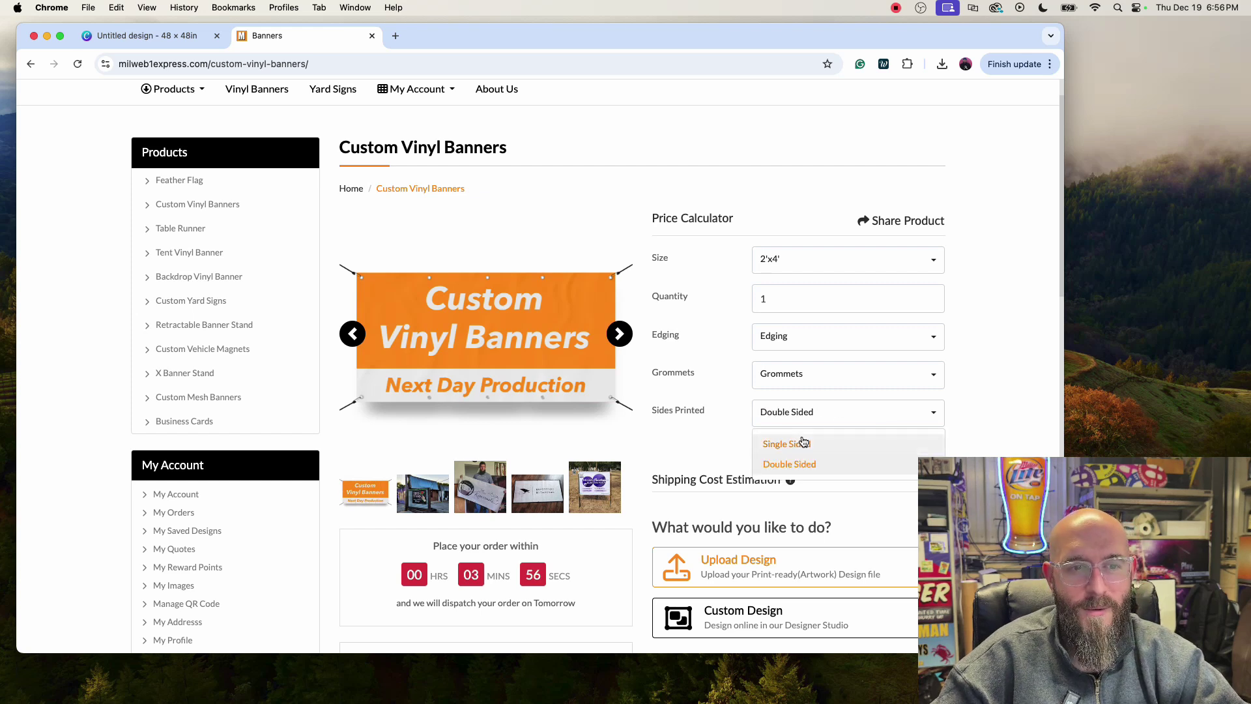
click(802, 444)
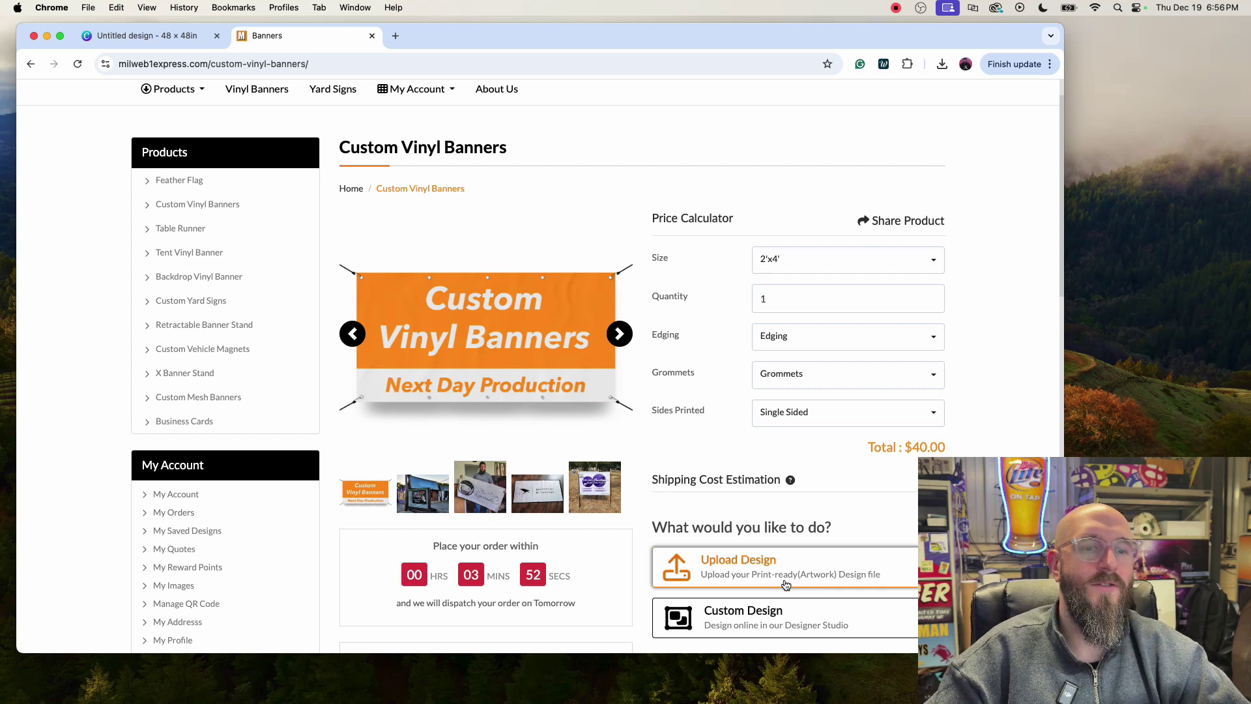
Upload 2x4bannertest.pdf as the front artwork and proceed to Checkout into the designer.
click(764, 575)
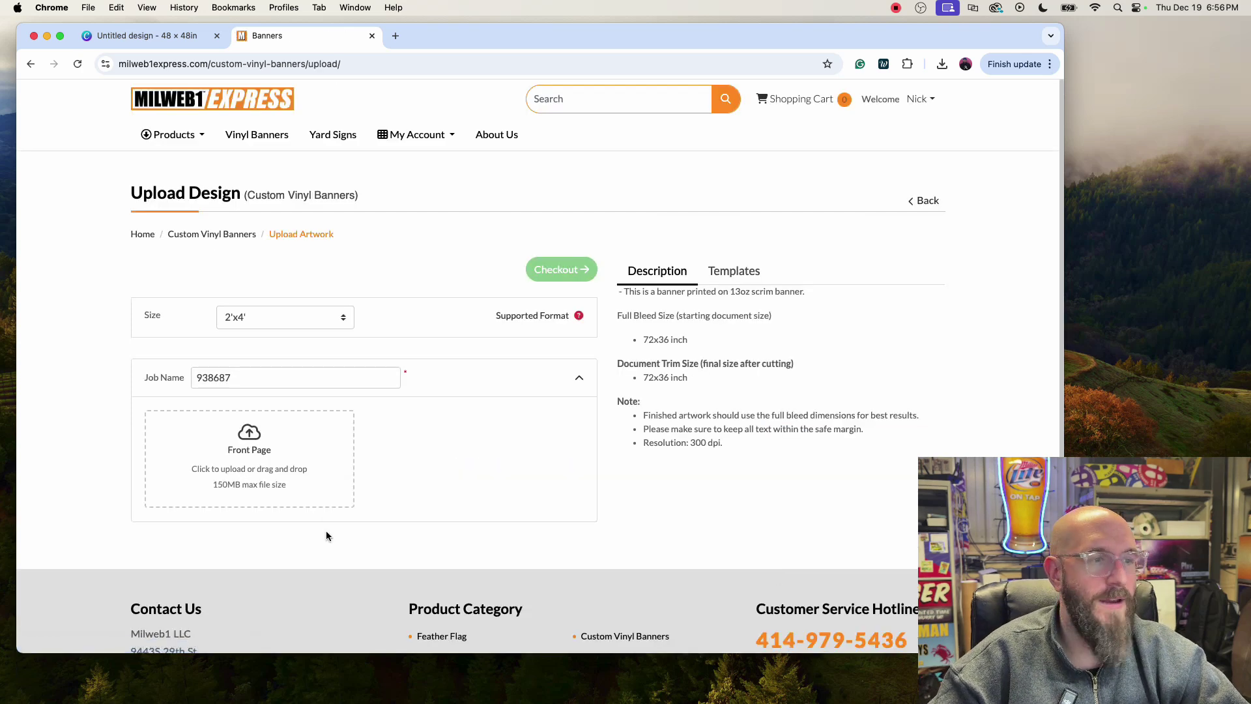
click(239, 461)
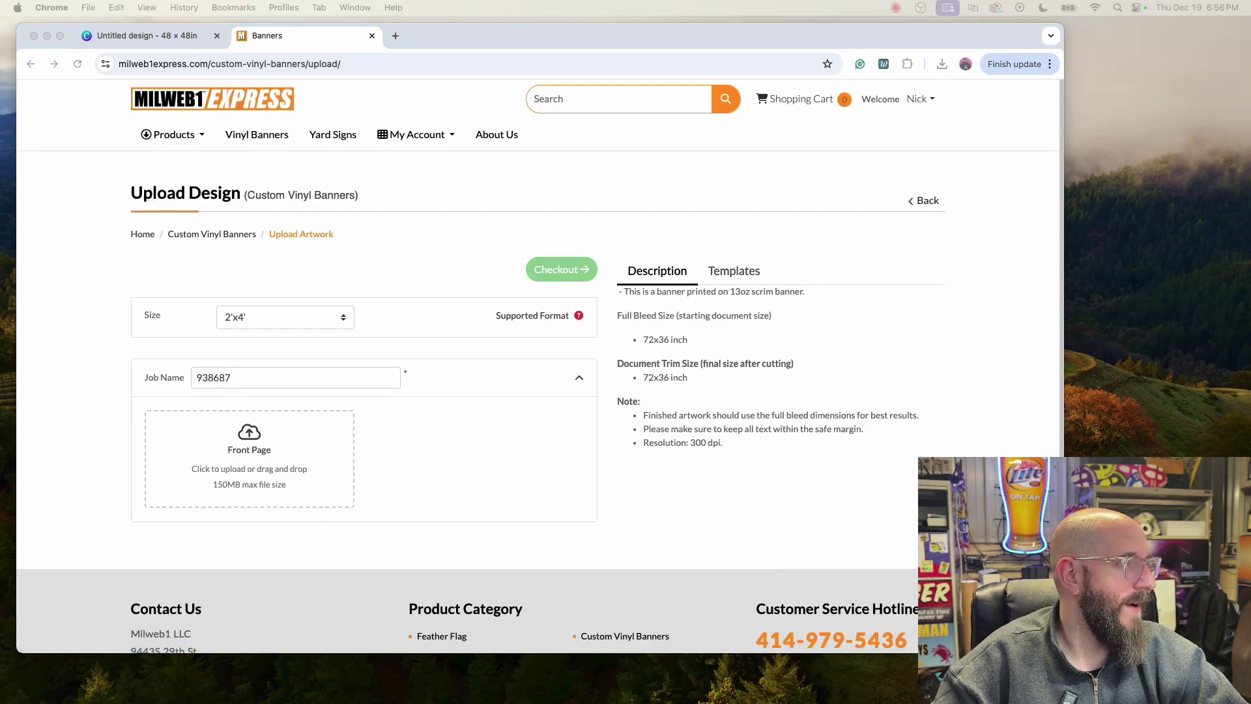
drag(0, 433, 235, 453)
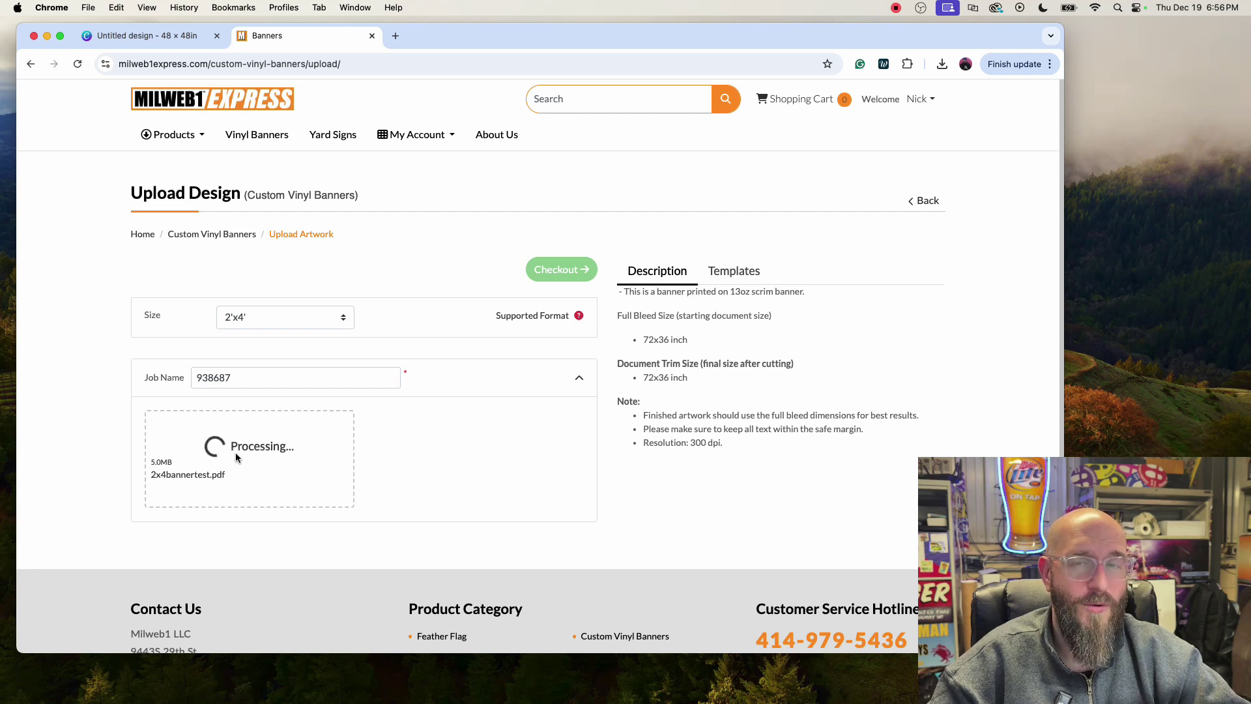
click(551, 274)
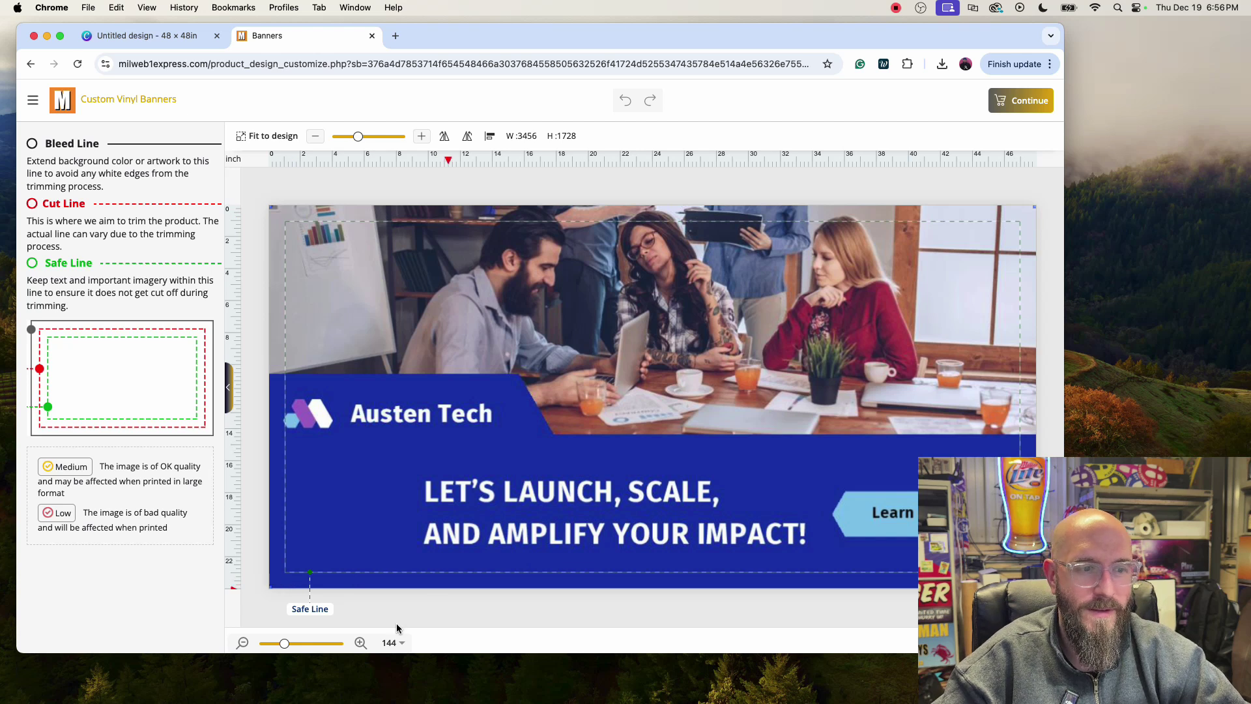
Save the banner design, keep its job name, agree to the terms and add it to the cart.
drag(287, 644, 288, 650)
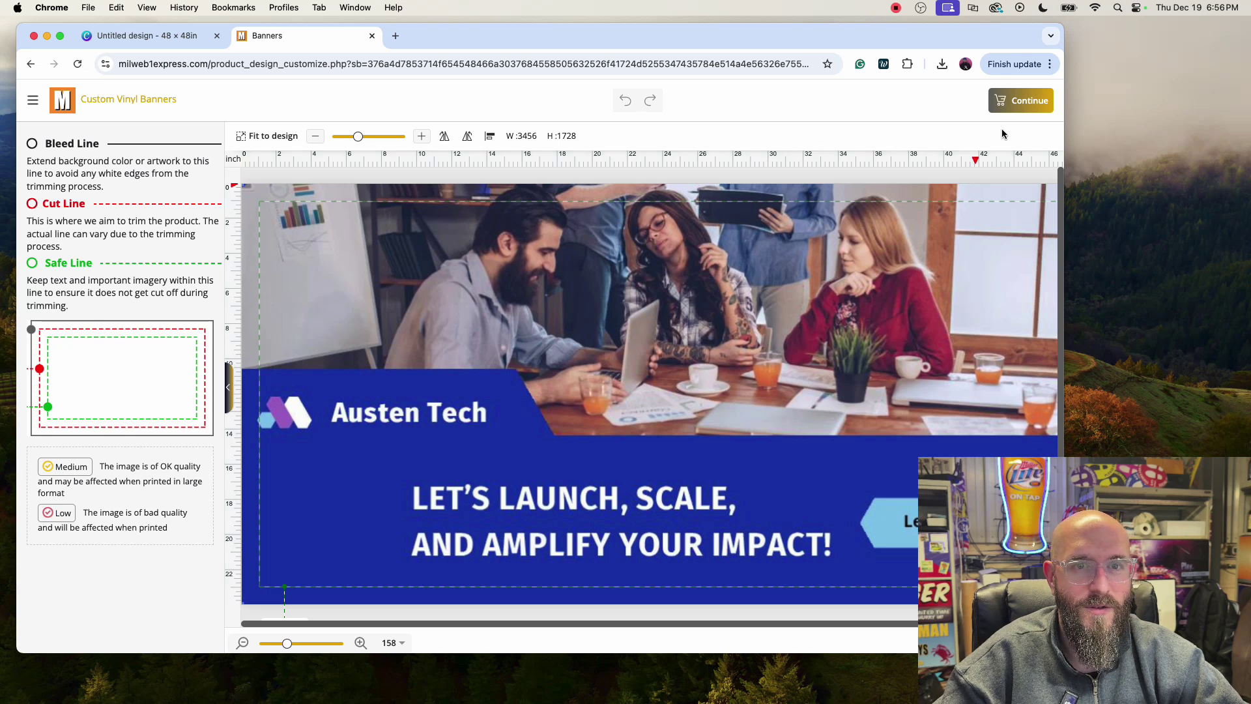
click(1019, 107)
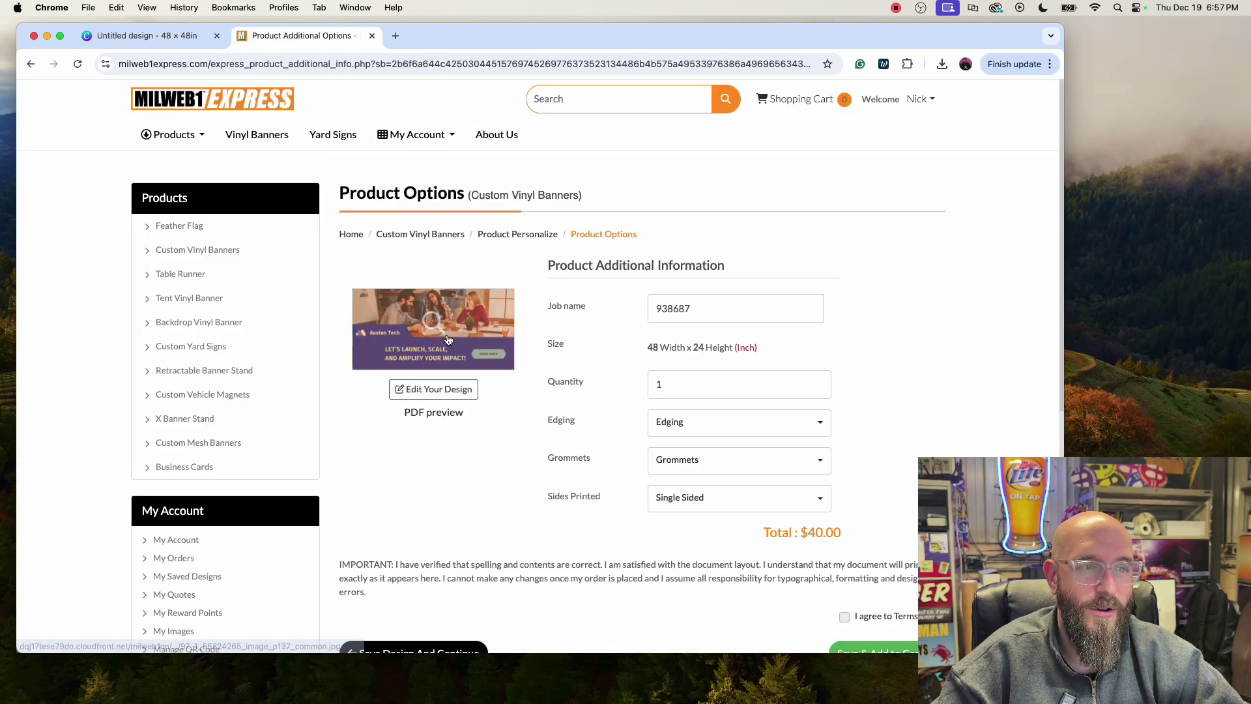
double_click(706, 308)
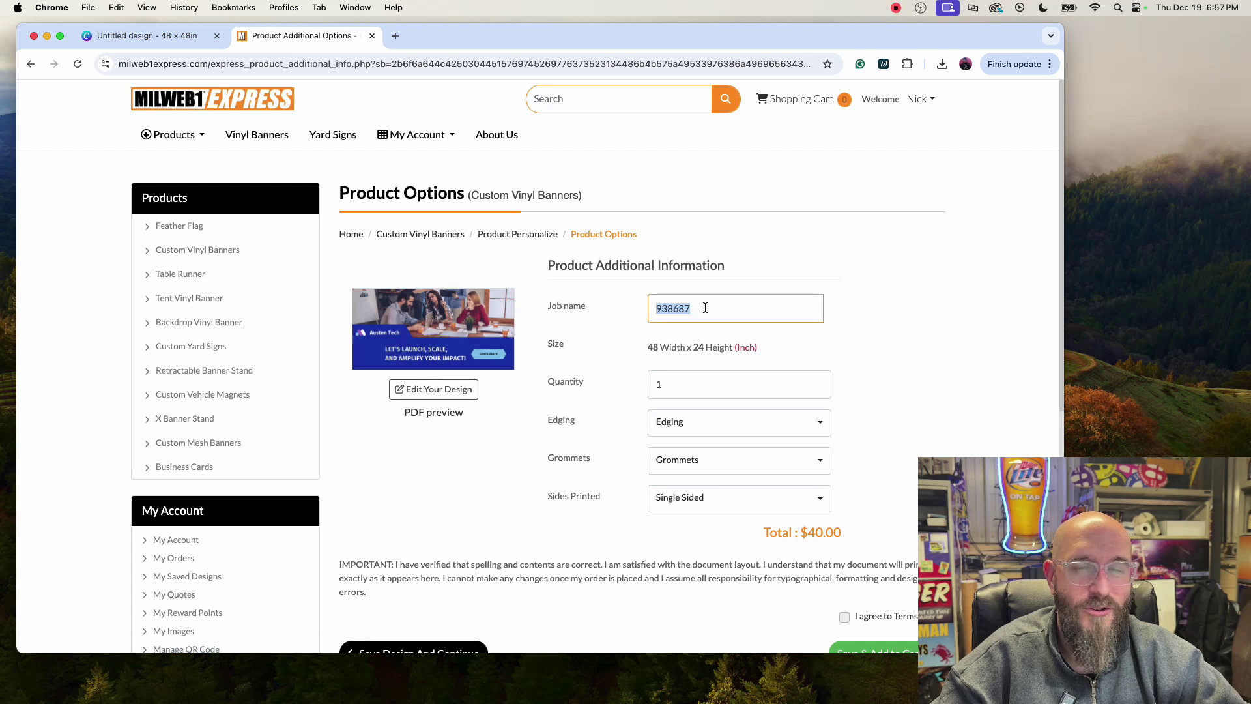
click(815, 404)
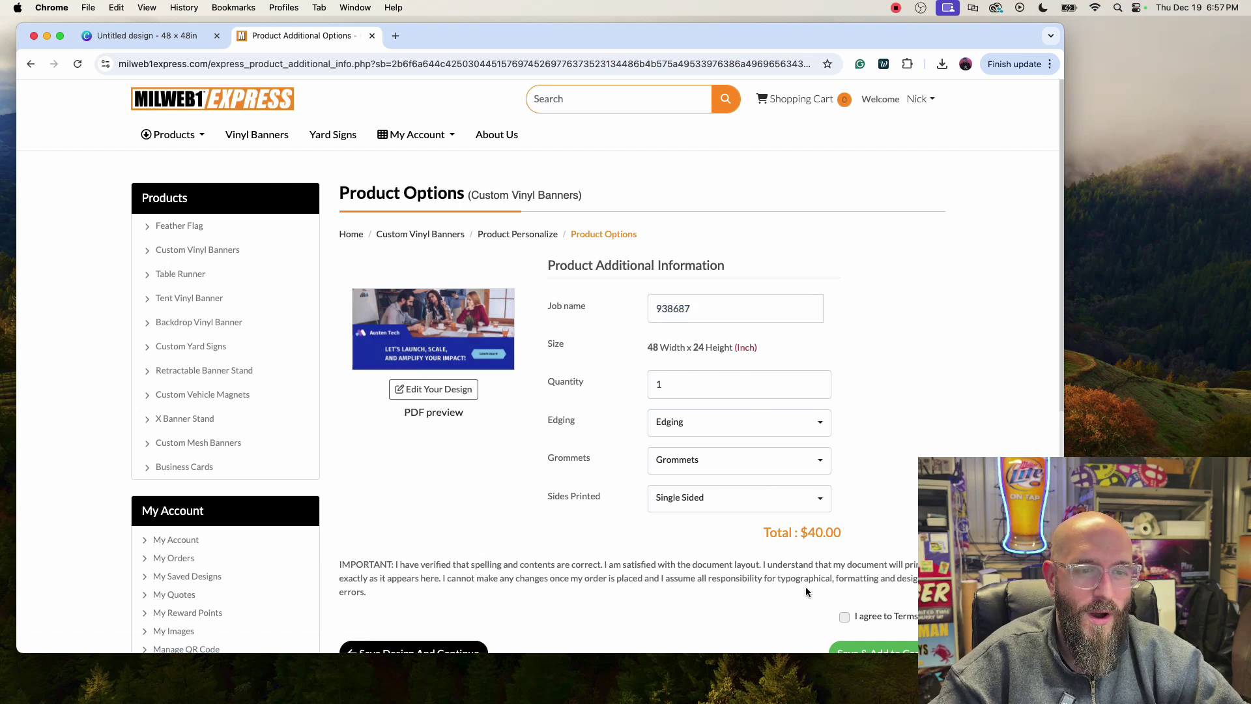
click(844, 616)
scroll(782, 573, down, 2)
click(873, 559)
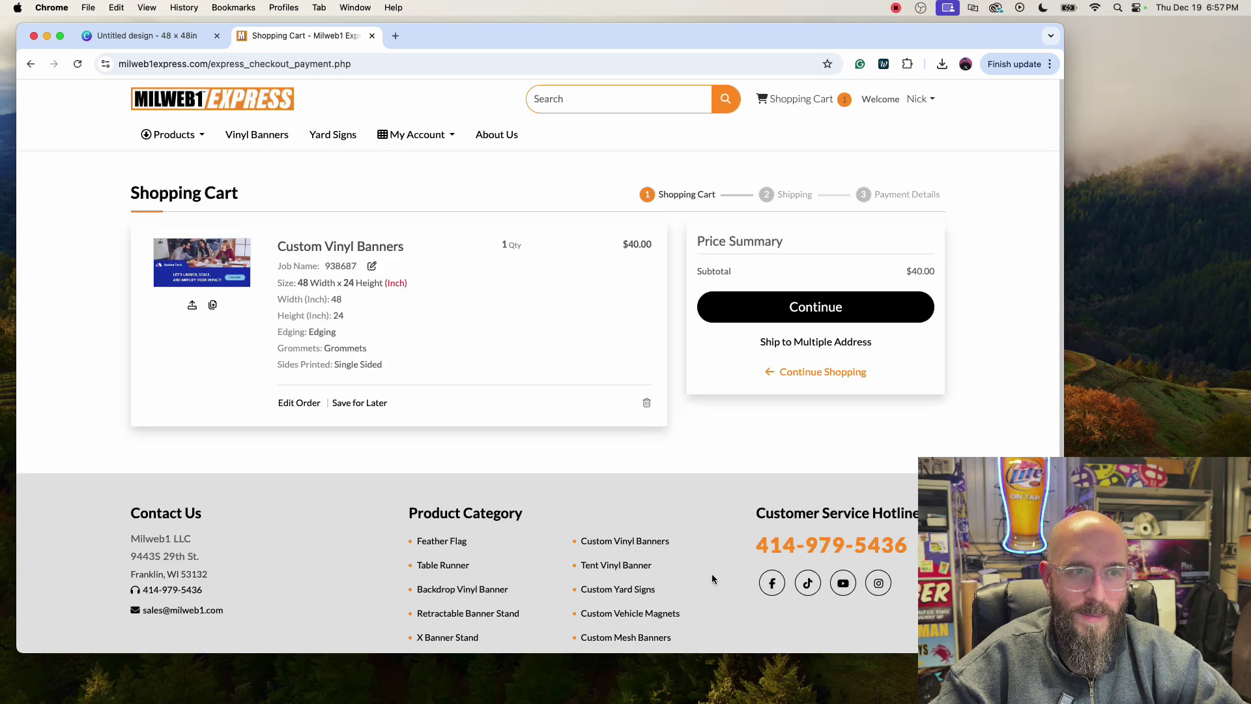
Continue from the cart to shipping and select Fedex Overnight Shipping at $0.00.
click(785, 313)
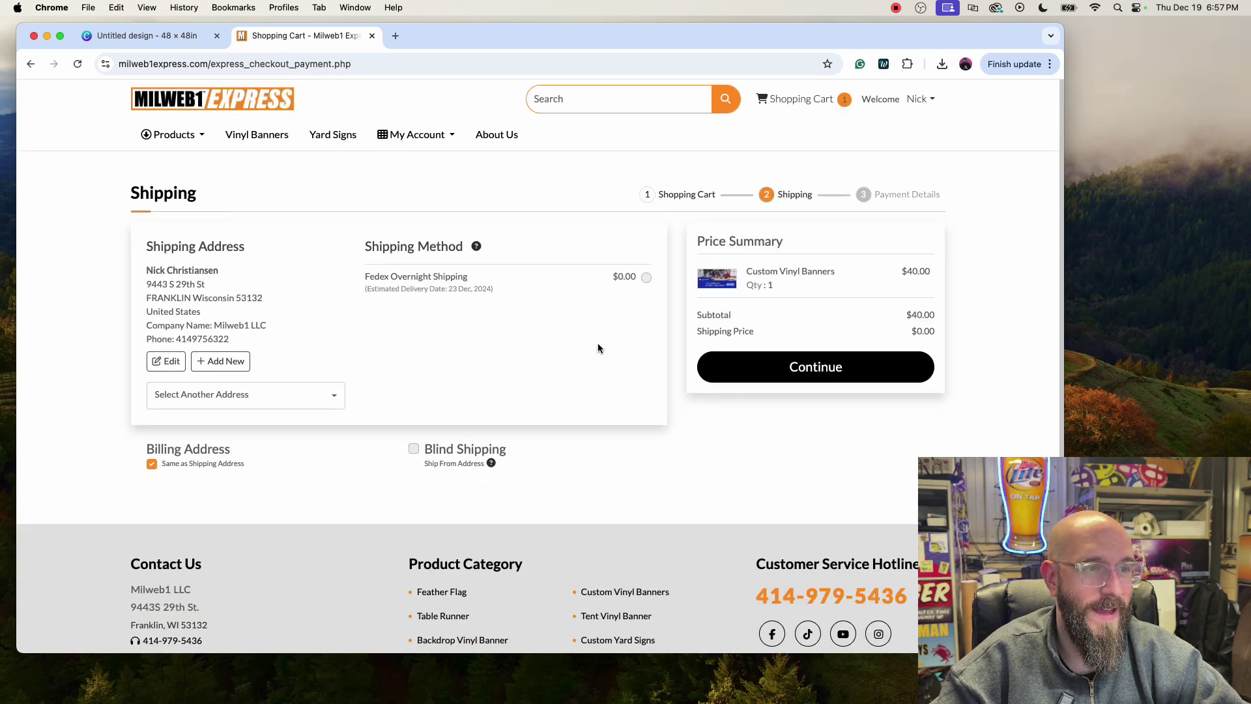
click(647, 278)
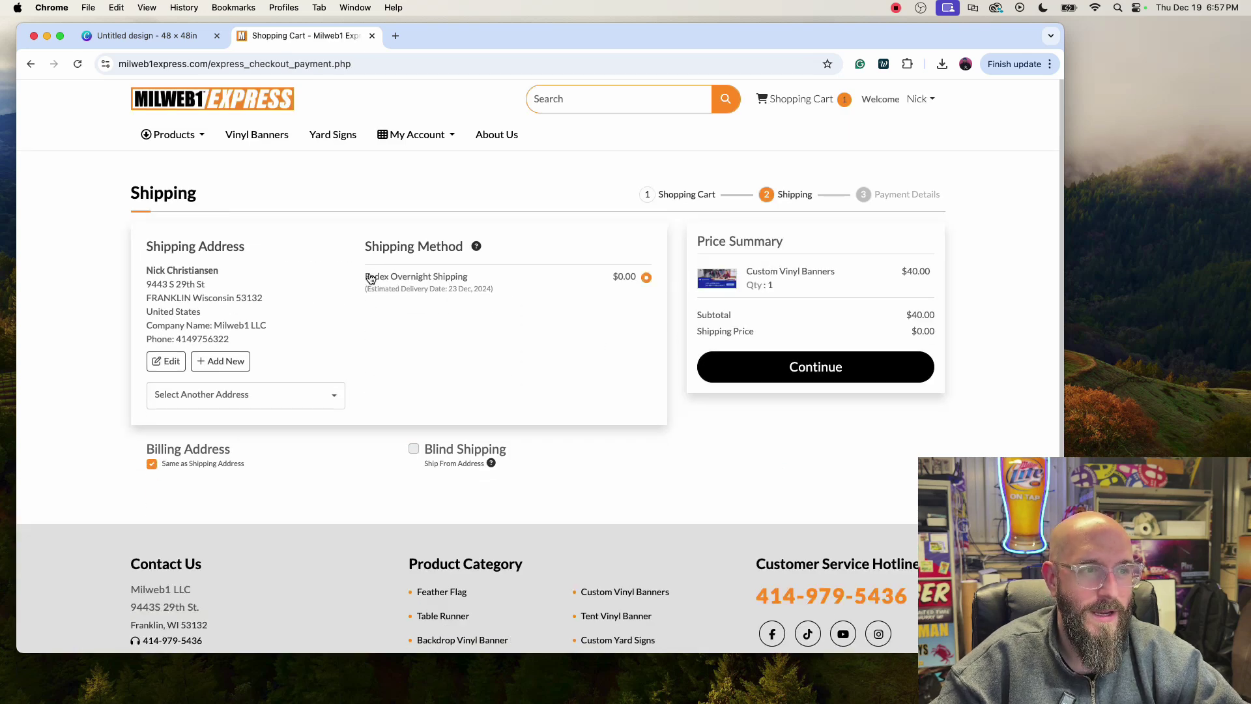
drag(365, 278, 486, 285)
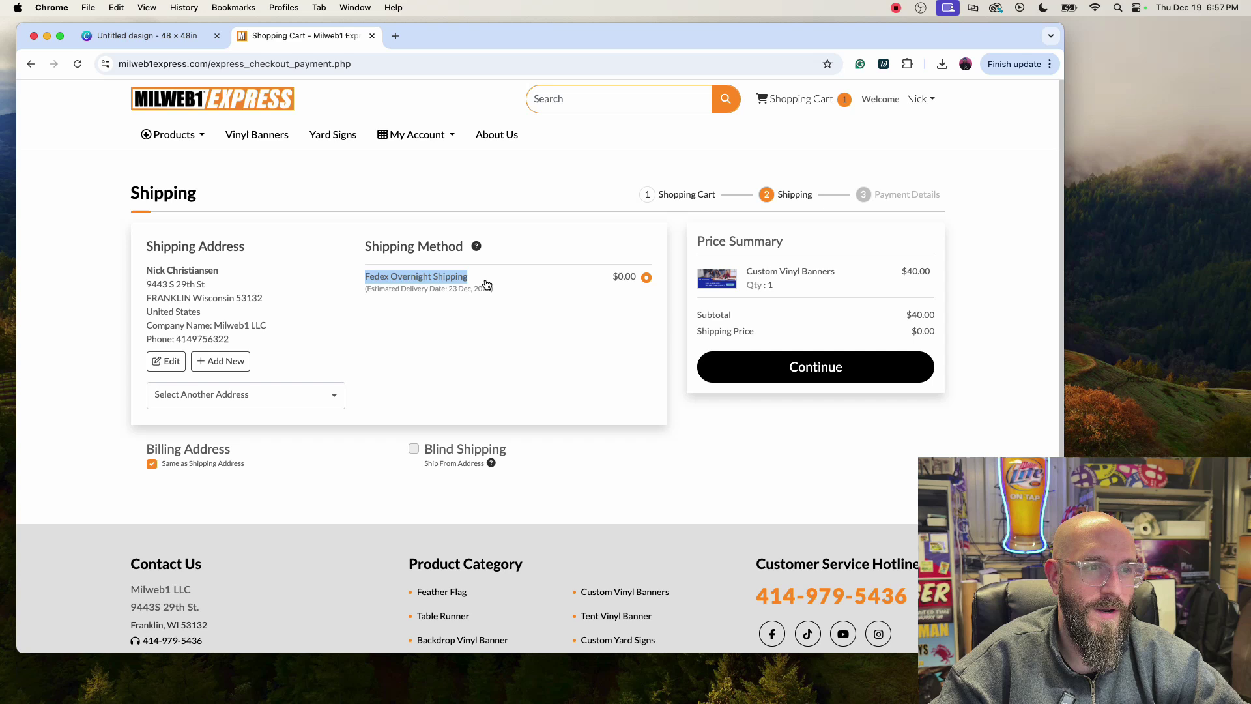
click(595, 322)
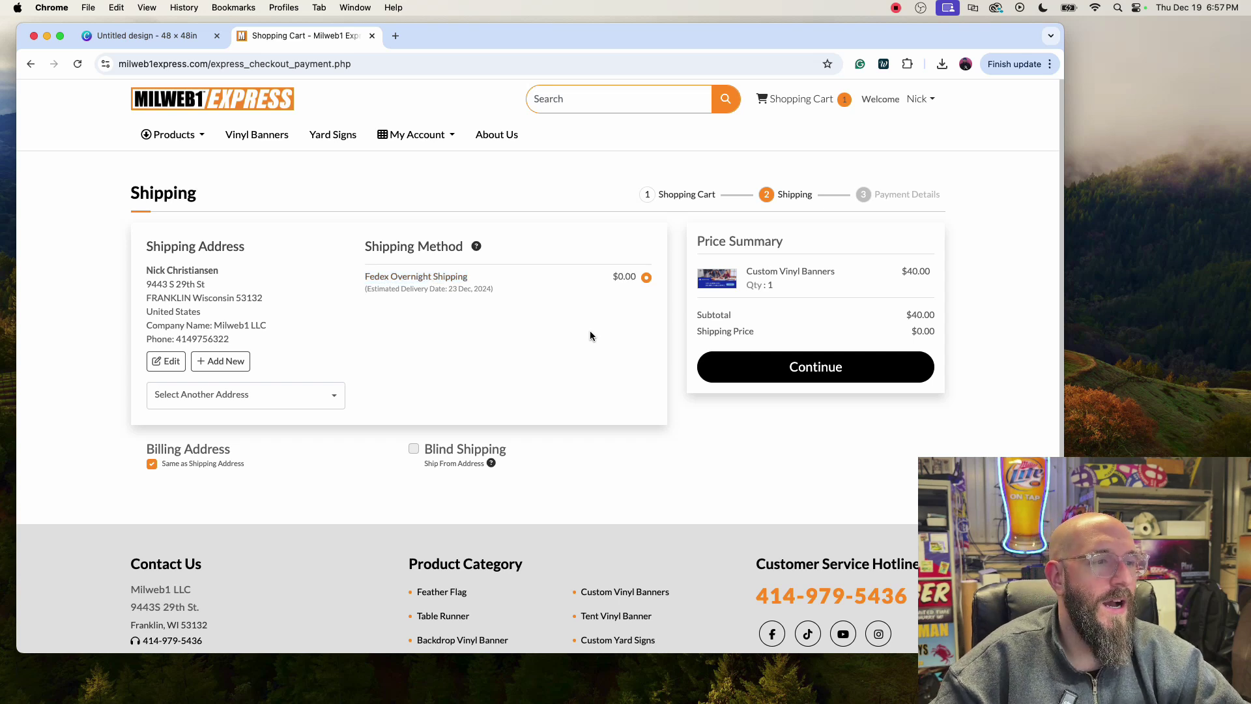
Return to the store home page and open the Tent Vinyl Banner product page.
mouse_move(201, 131)
click(212, 99)
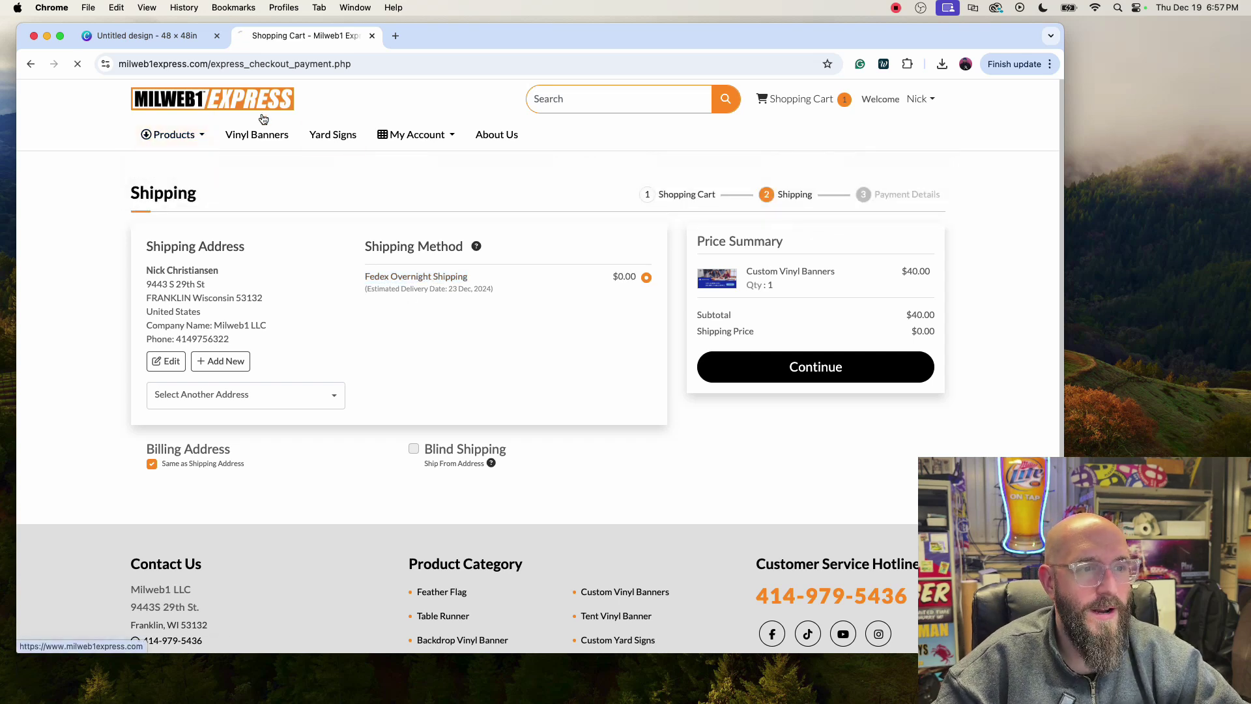
scroll(631, 395, down, 1)
scroll(631, 395, down, 5)
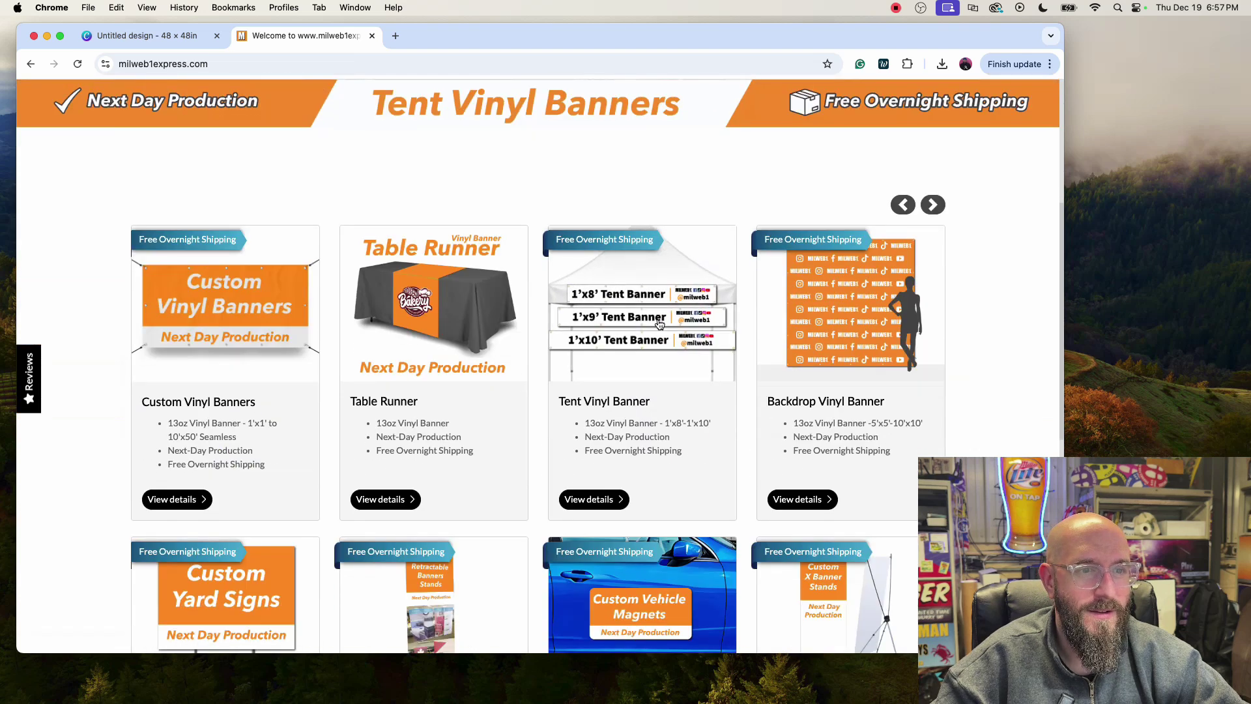
click(660, 340)
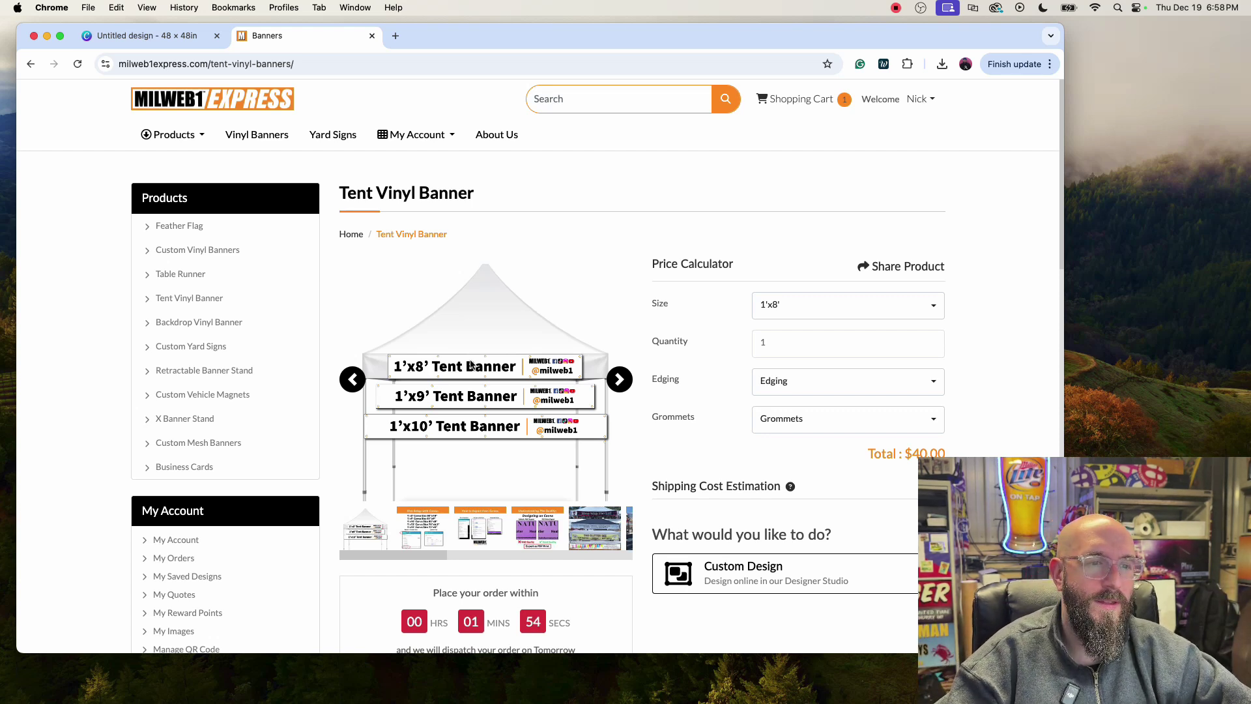
Browse the customer tent banner photos in the product gallery.
click(589, 518)
click(618, 380)
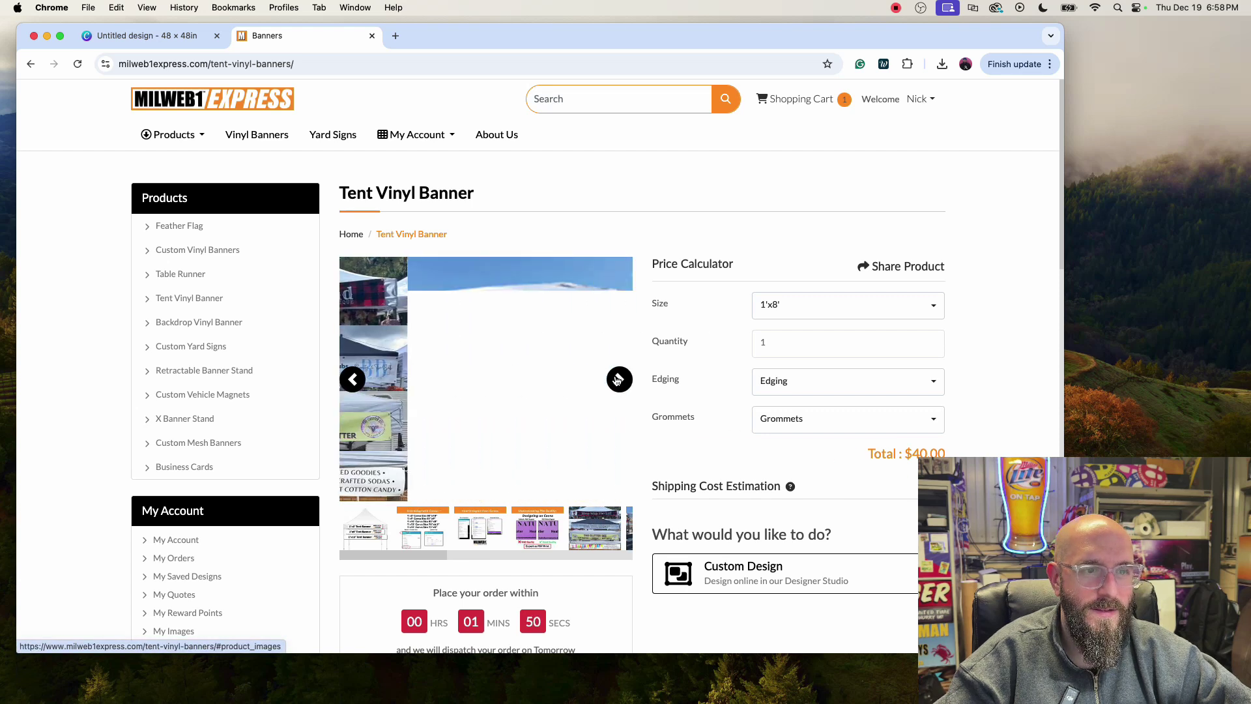
click(618, 379)
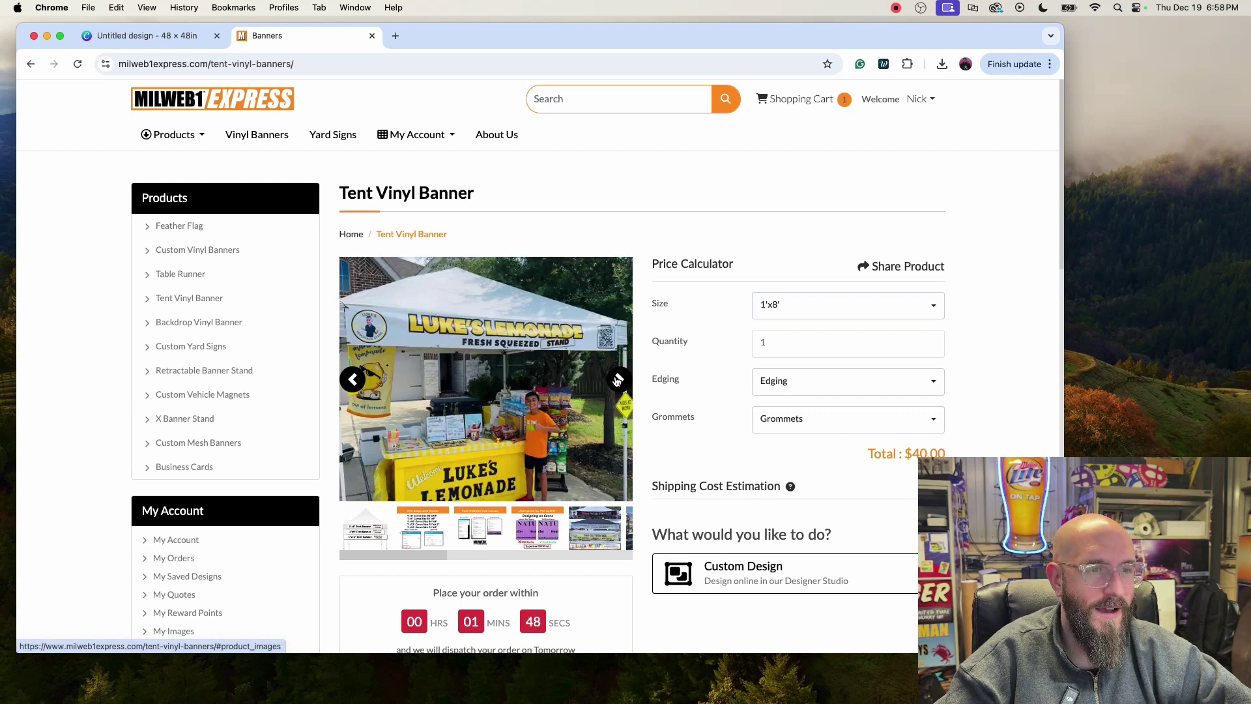
click(618, 380)
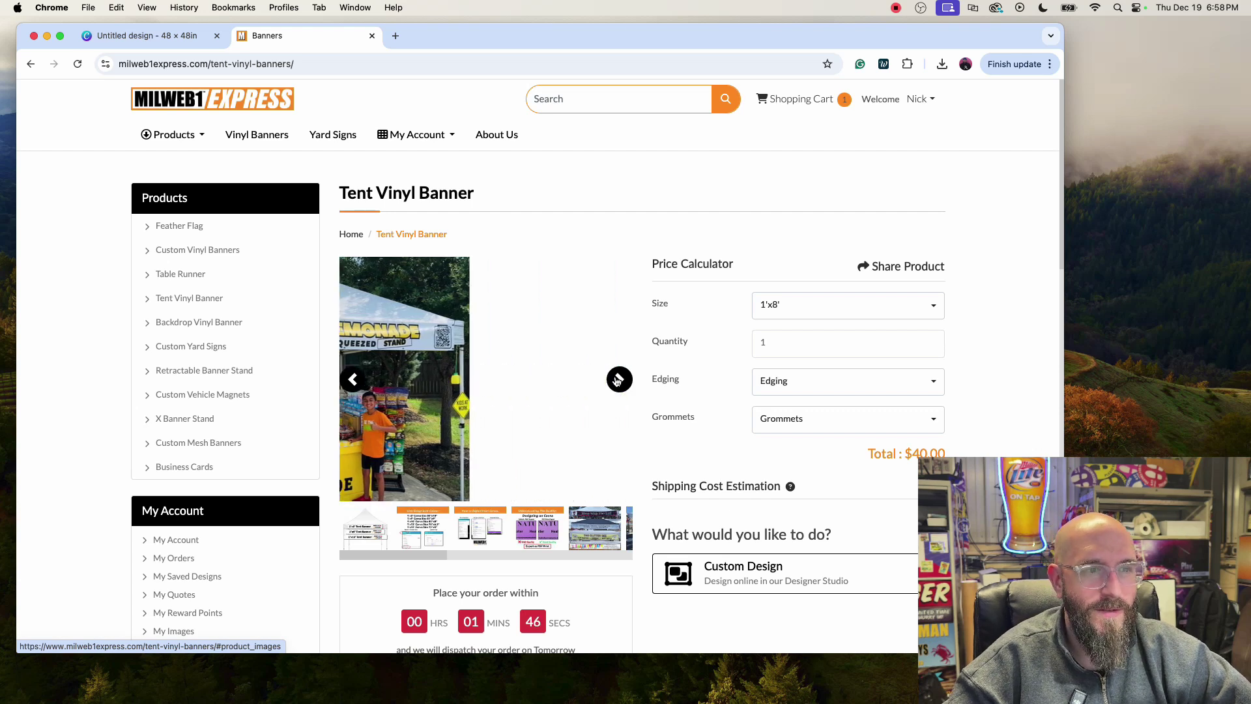
click(618, 380)
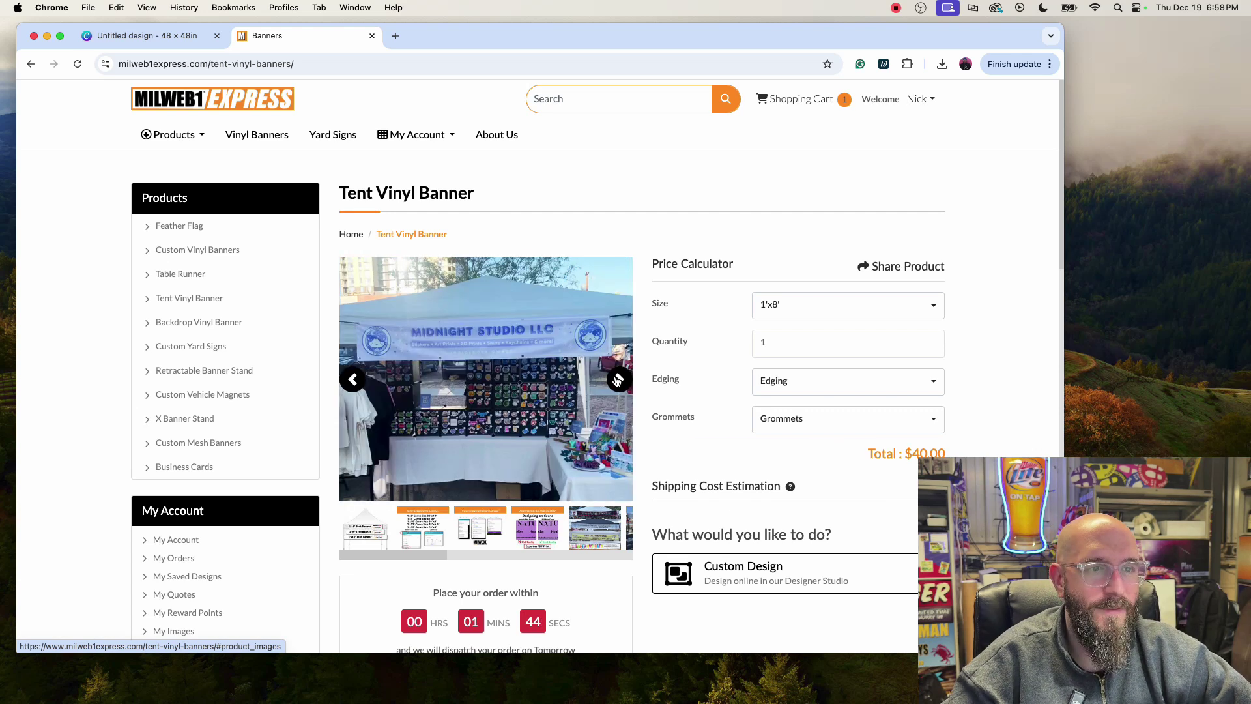
click(618, 379)
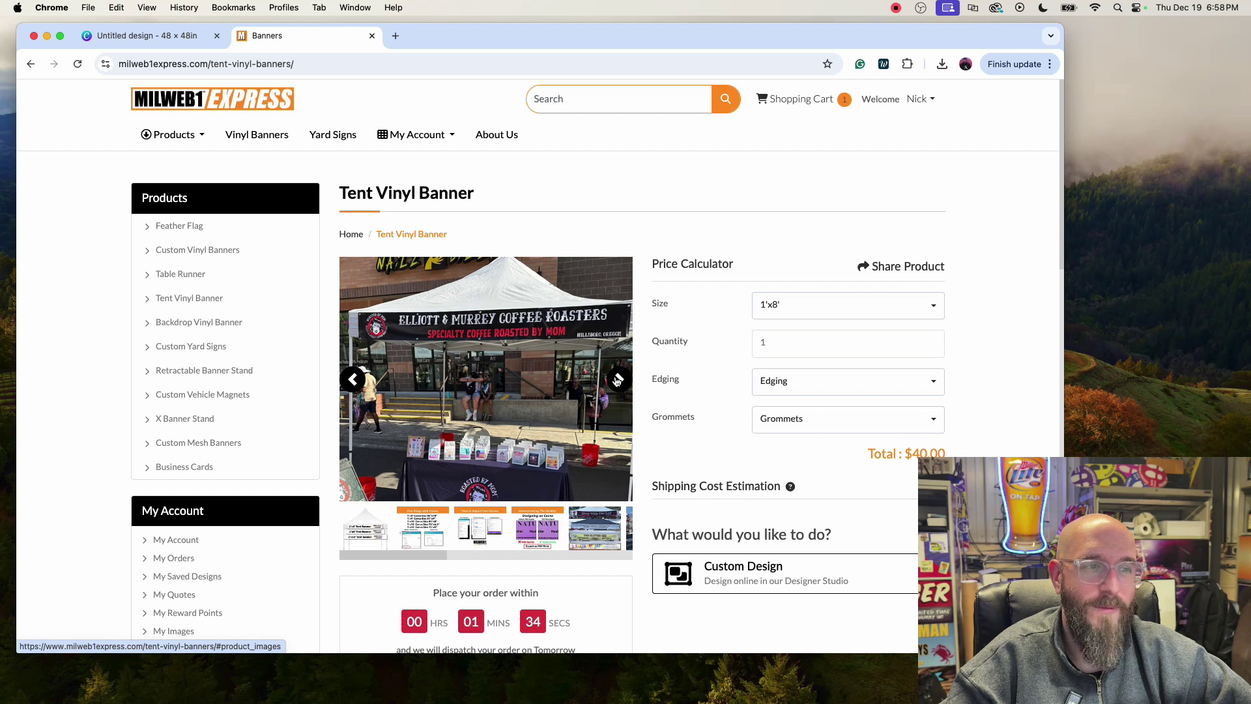
click(617, 381)
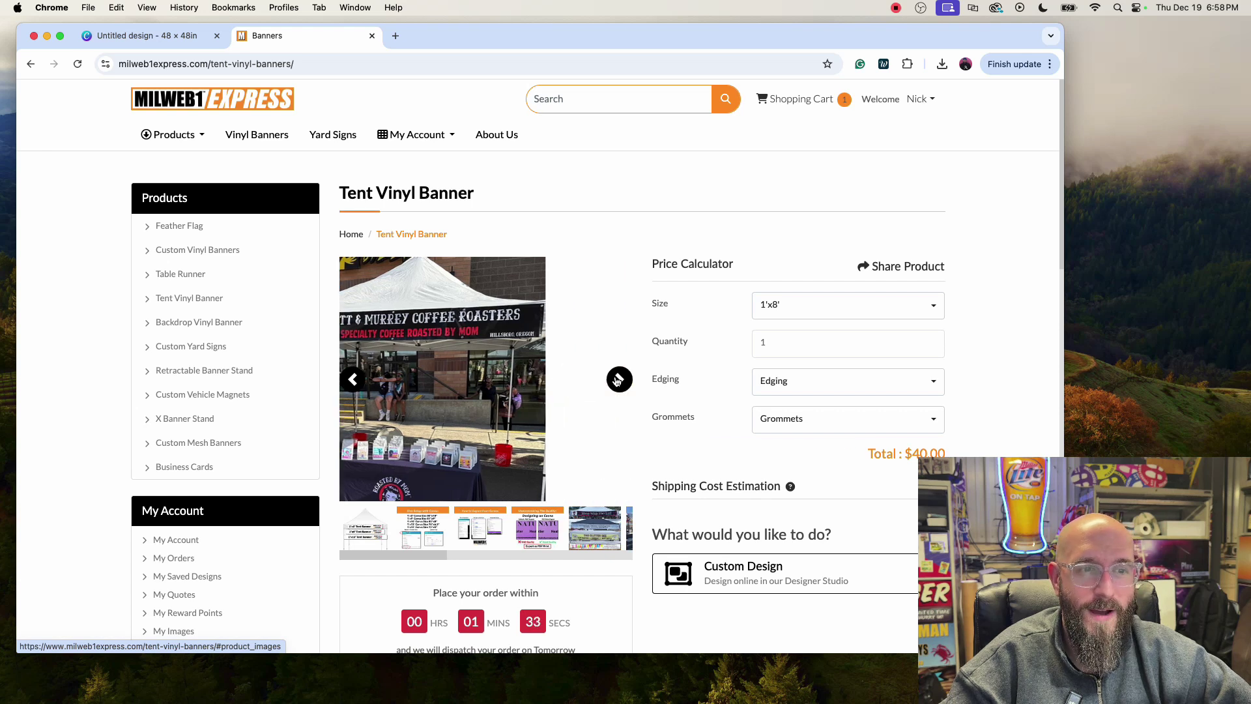
click(617, 381)
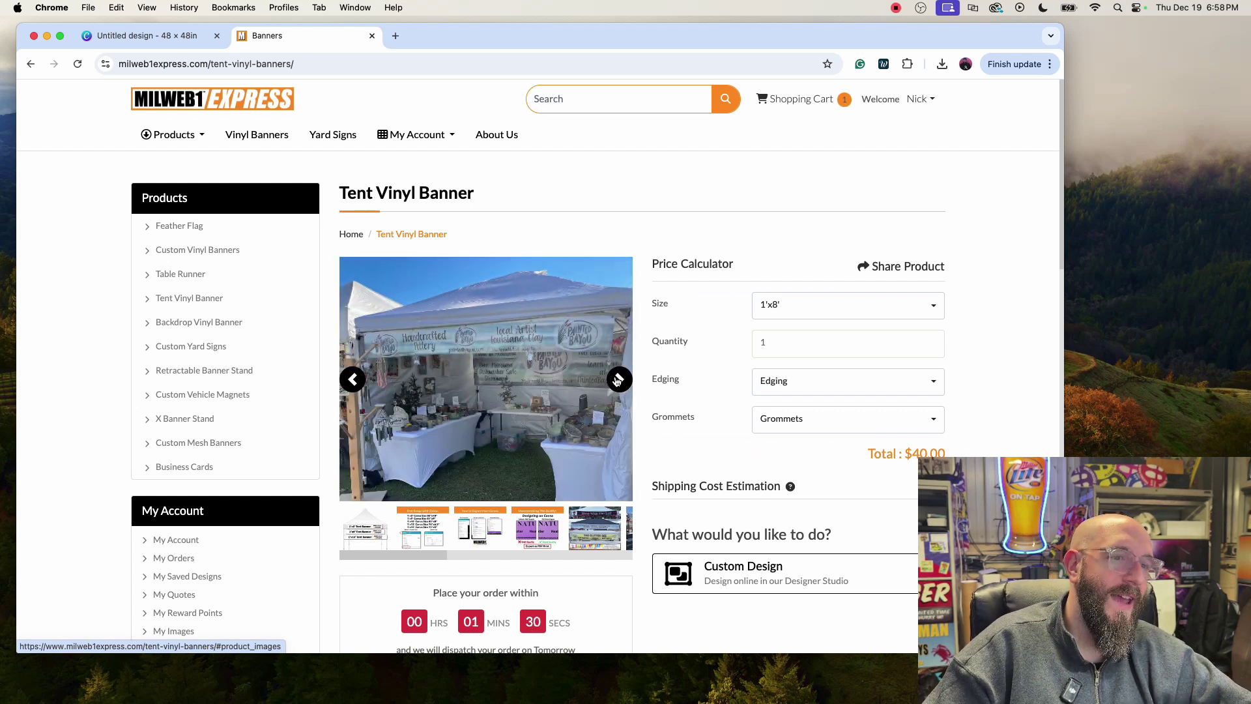
click(617, 381)
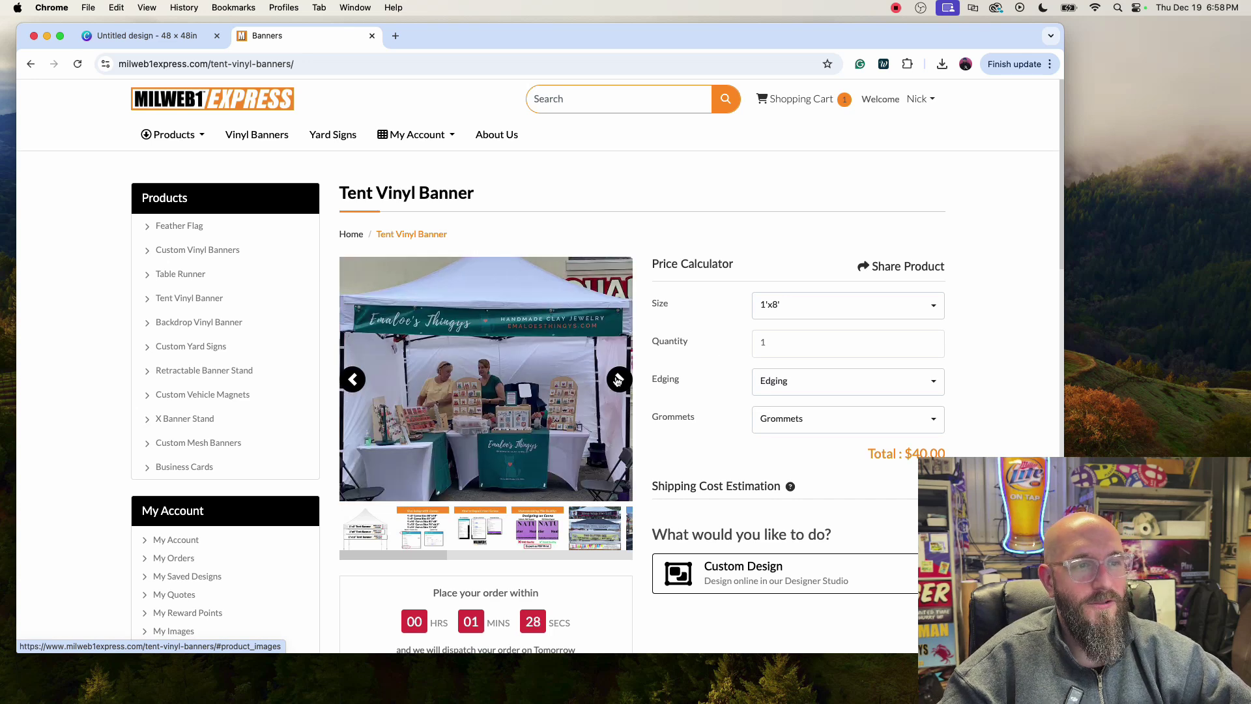
click(617, 381)
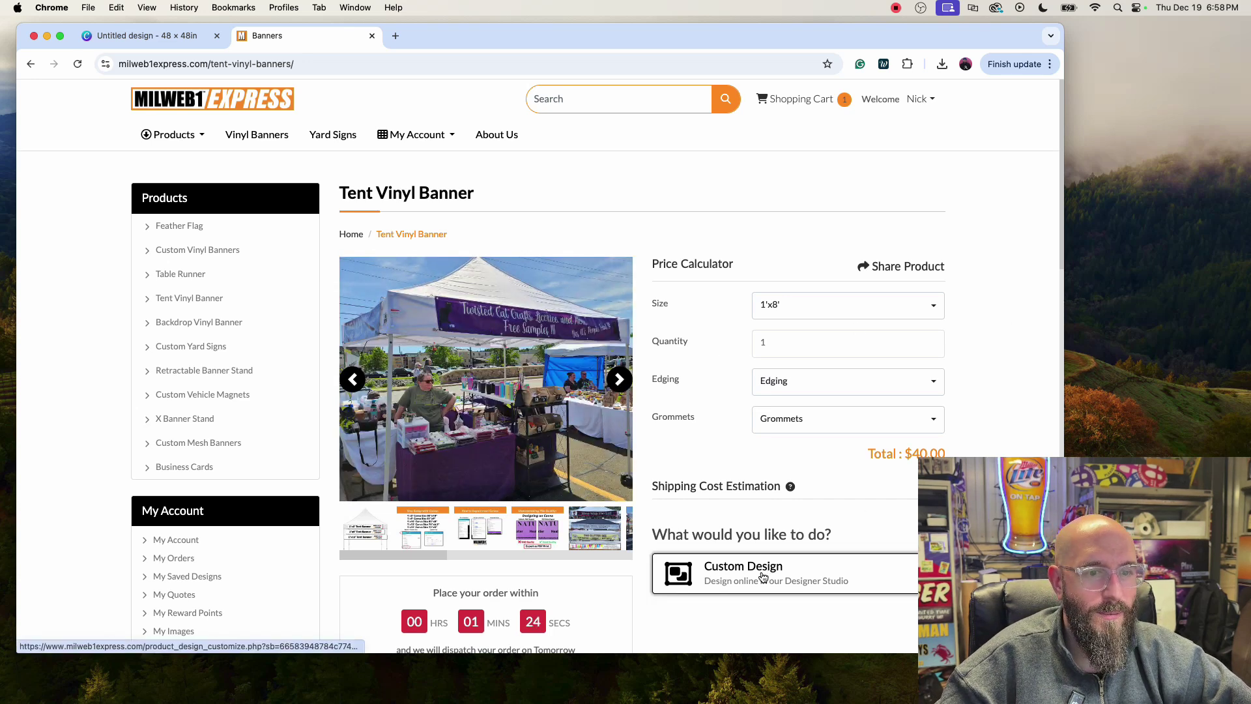
Keep the 1'x8' size and start a blank Custom Design.
click(788, 315)
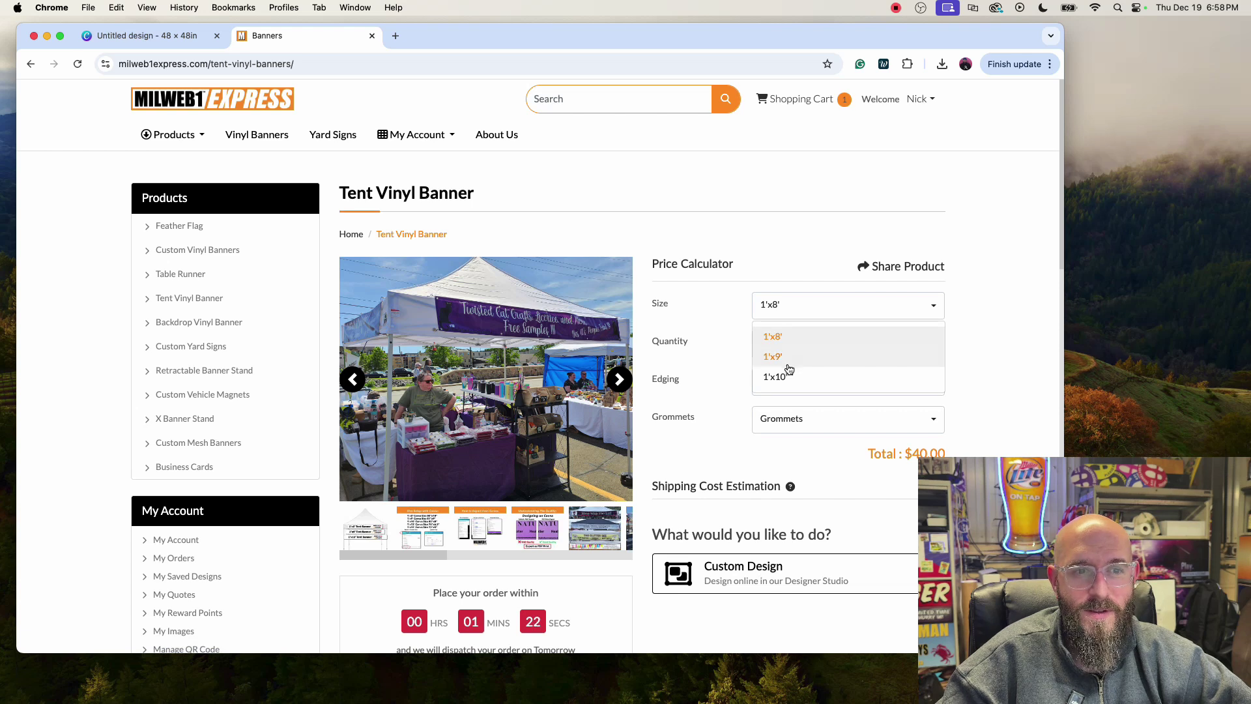
click(796, 303)
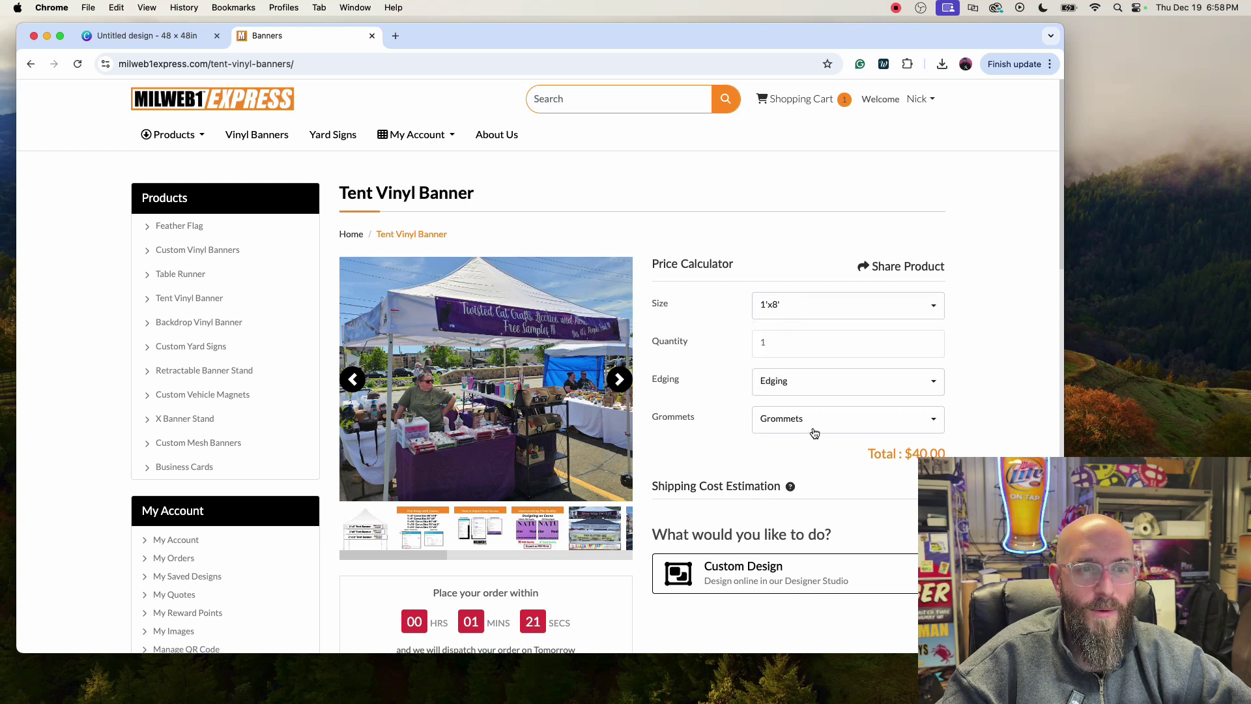
click(762, 563)
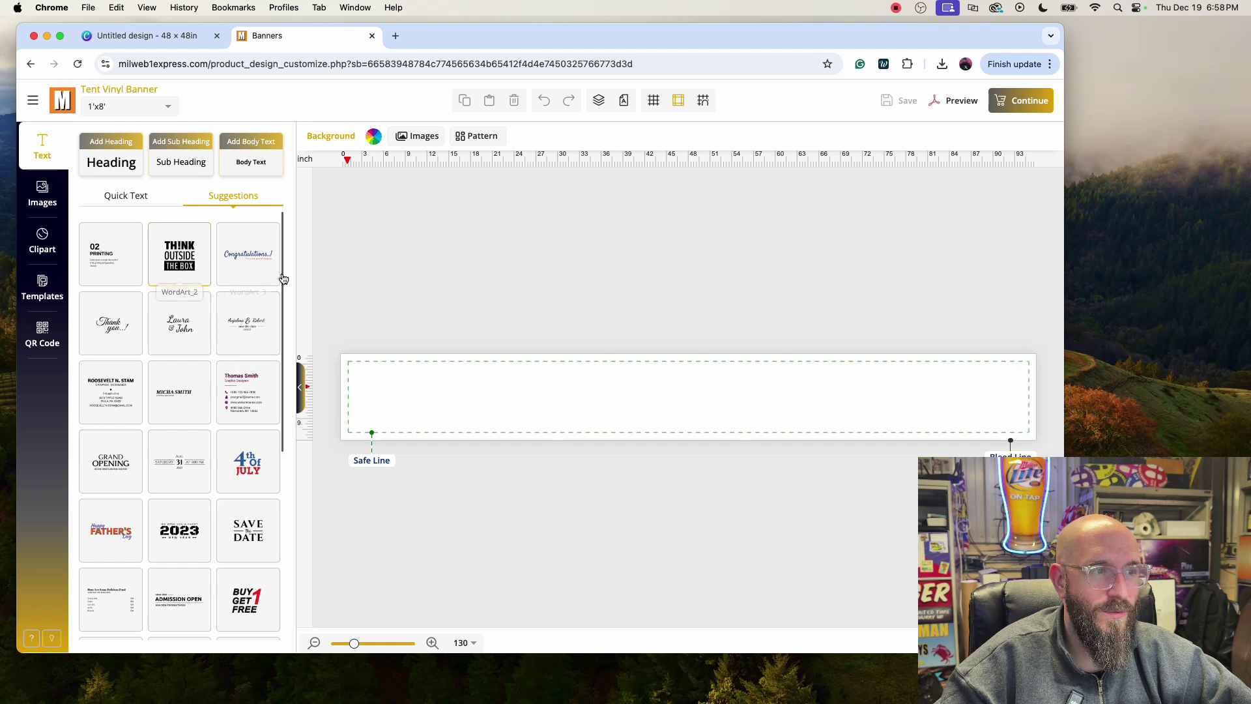
Add the Congratulations text design, then delete its heading and subtitle to leave the banner empty.
click(236, 264)
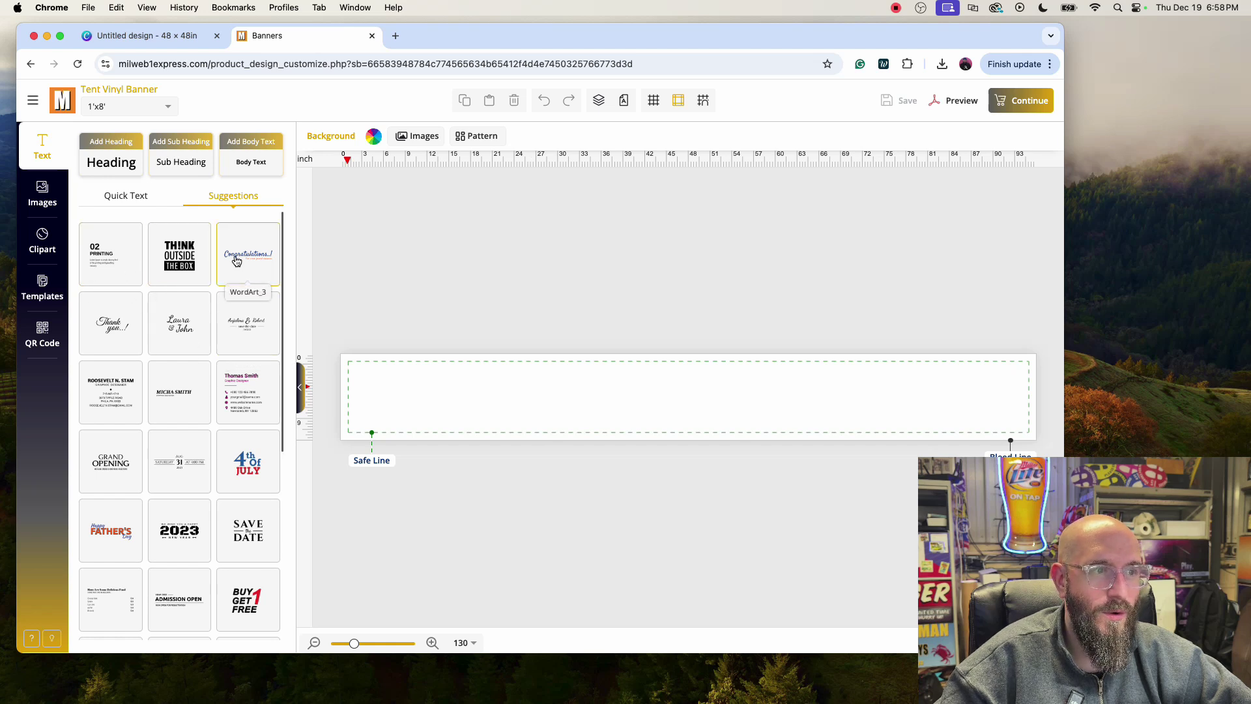
drag(724, 404, 958, 464)
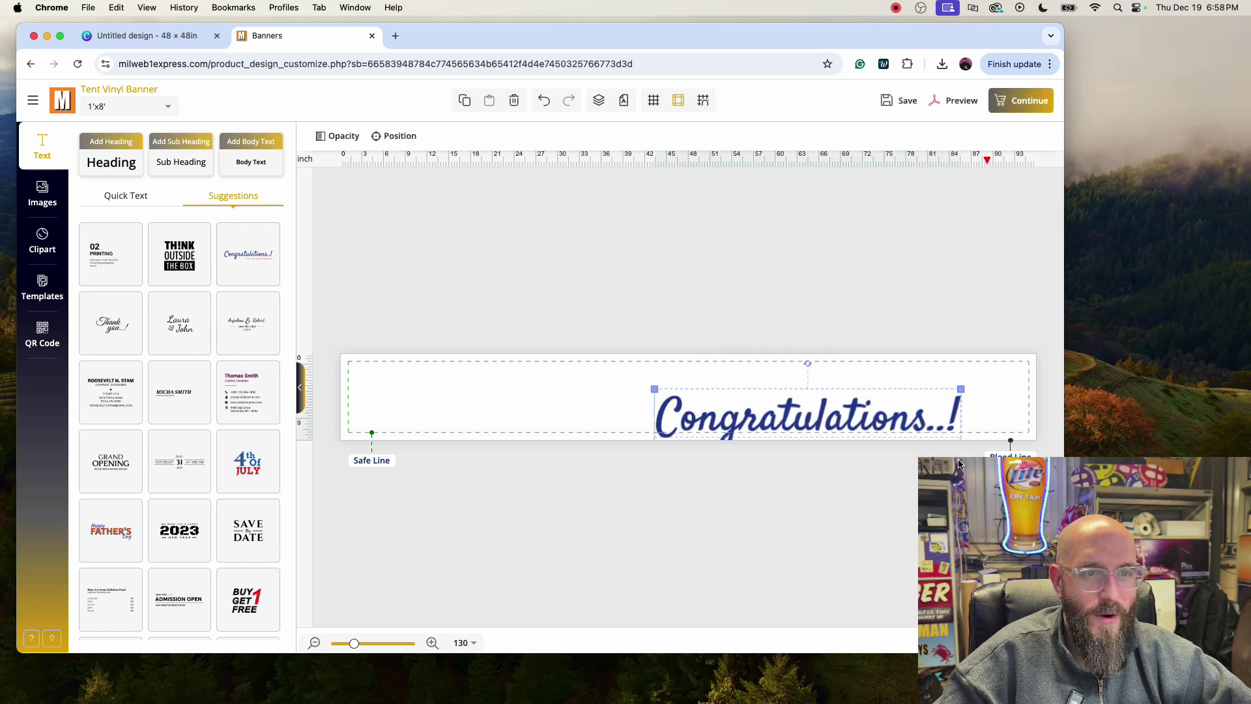
click(684, 399)
key(Delete)
click(724, 425)
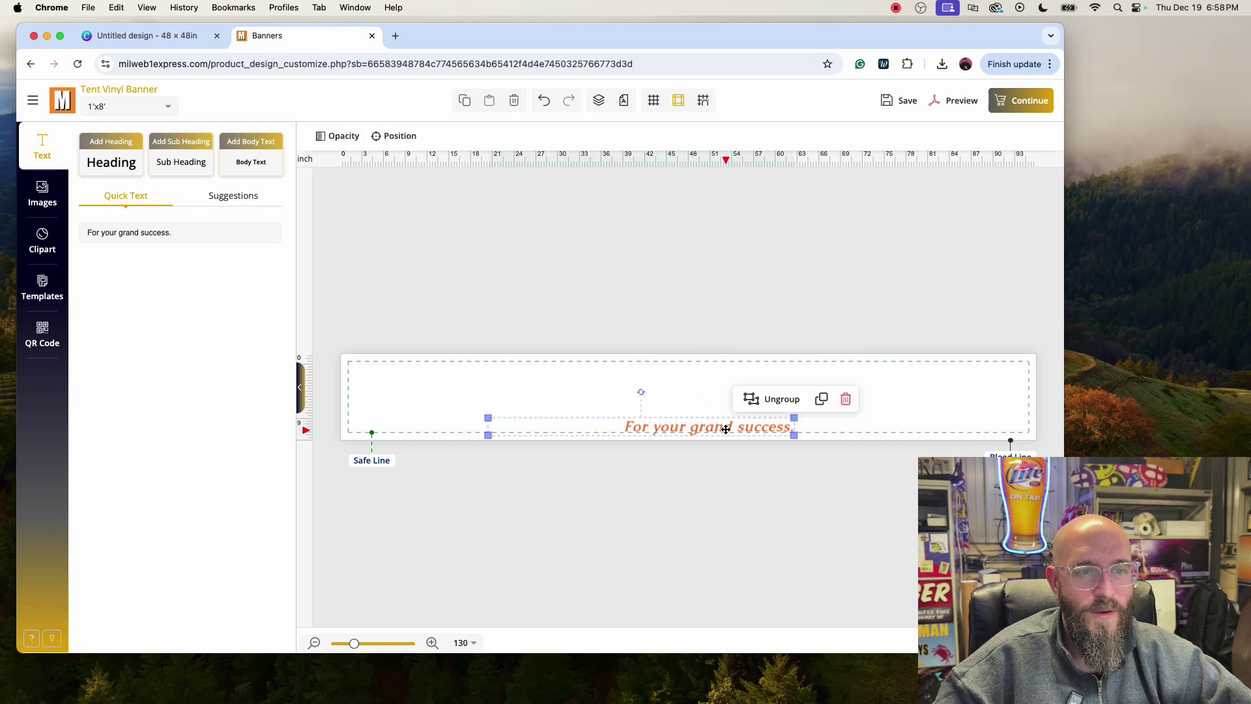
key(Delete)
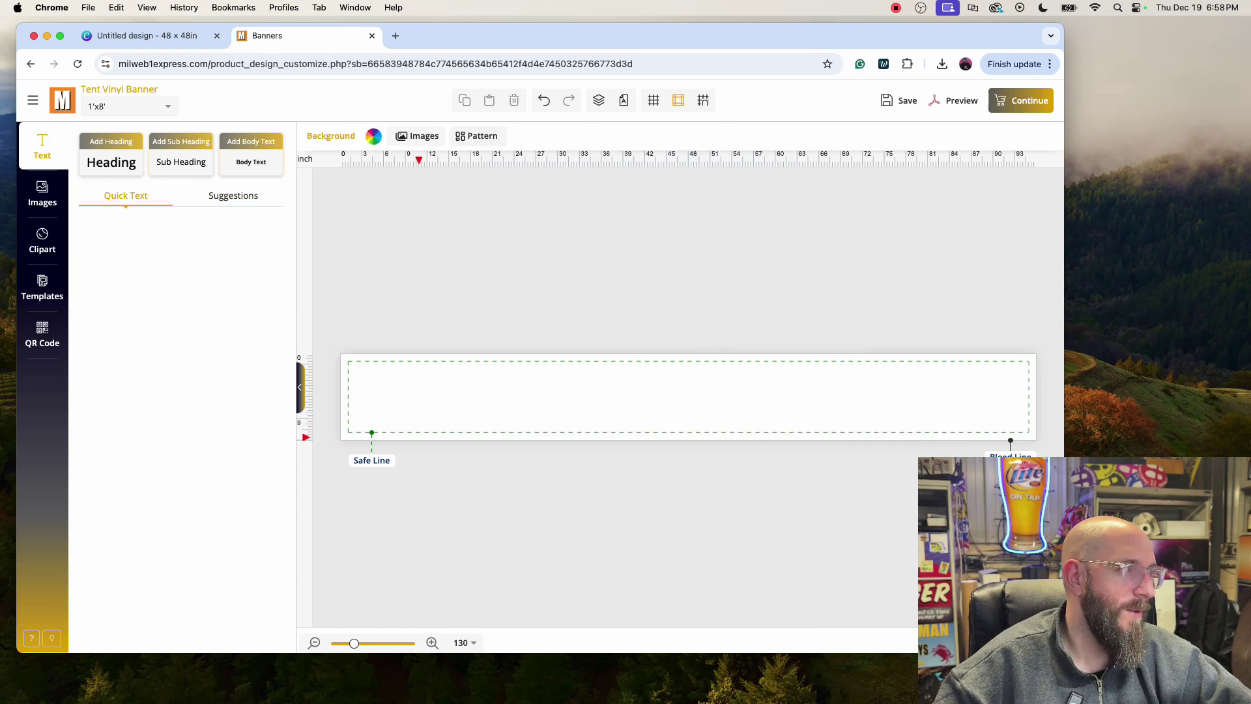
Place the Austen Tech banner image and stretch it to fill the whole canvas.
click(27, 201)
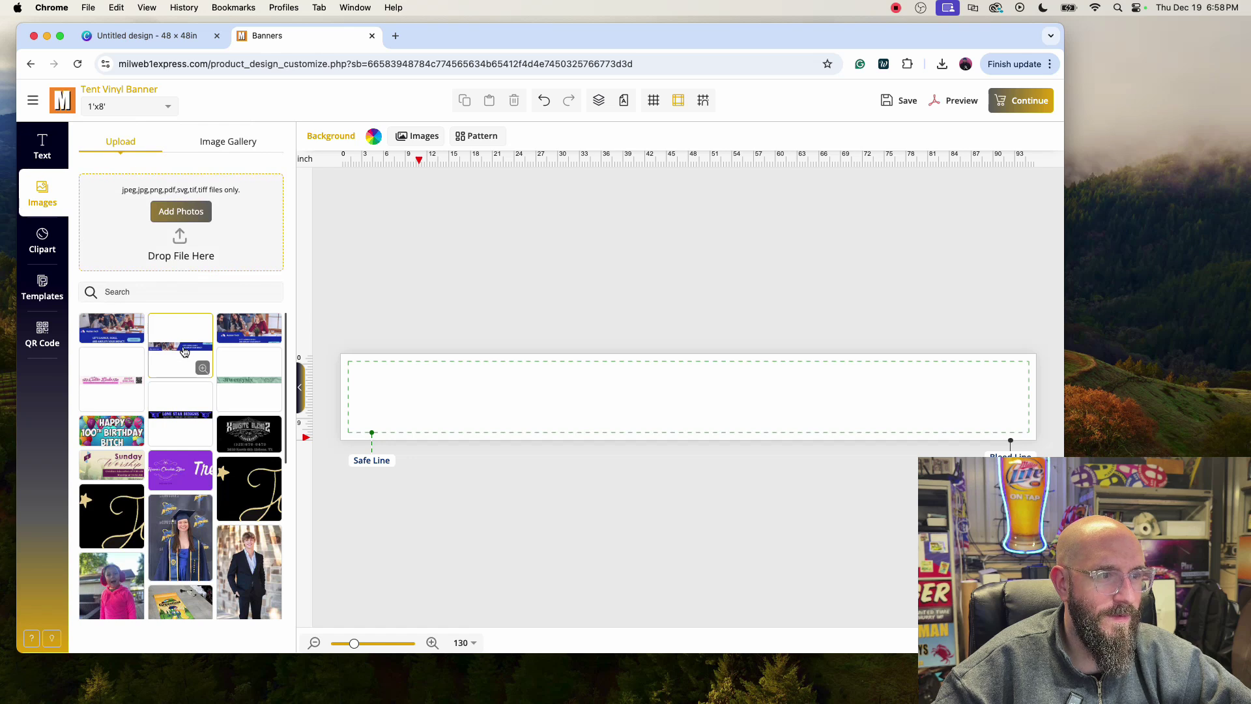
click(183, 352)
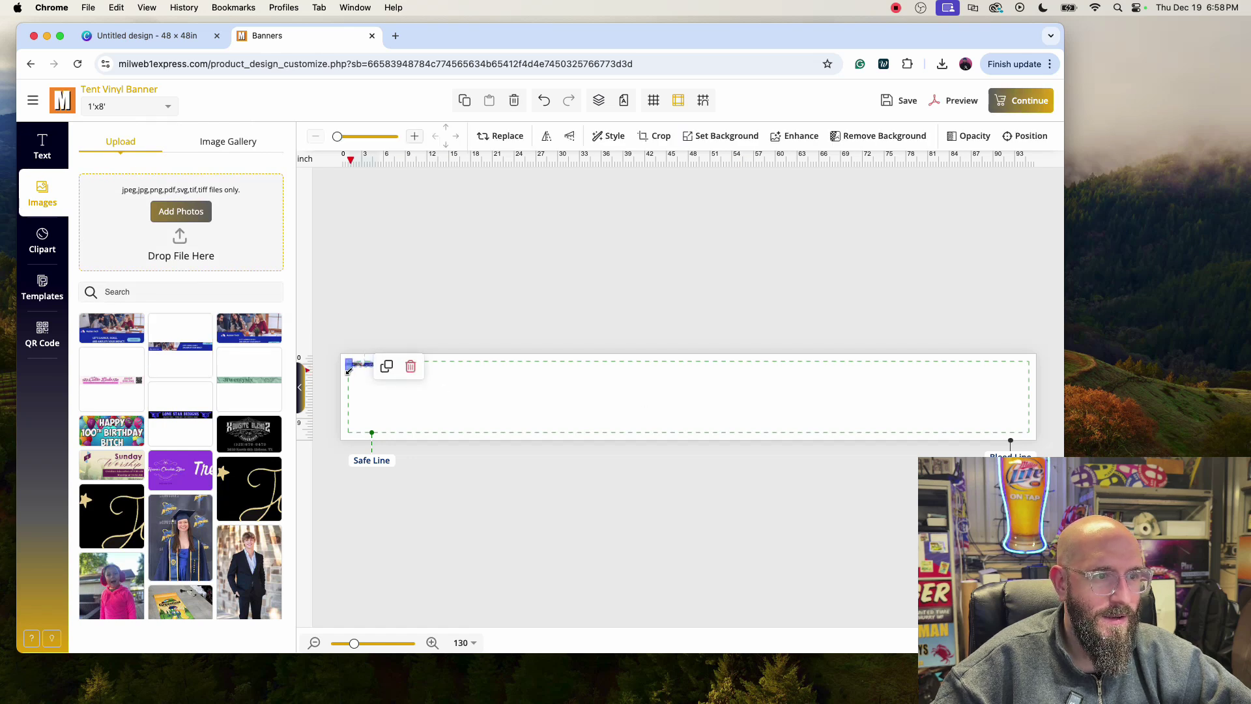
drag(357, 364, 968, 507)
drag(928, 427, 859, 410)
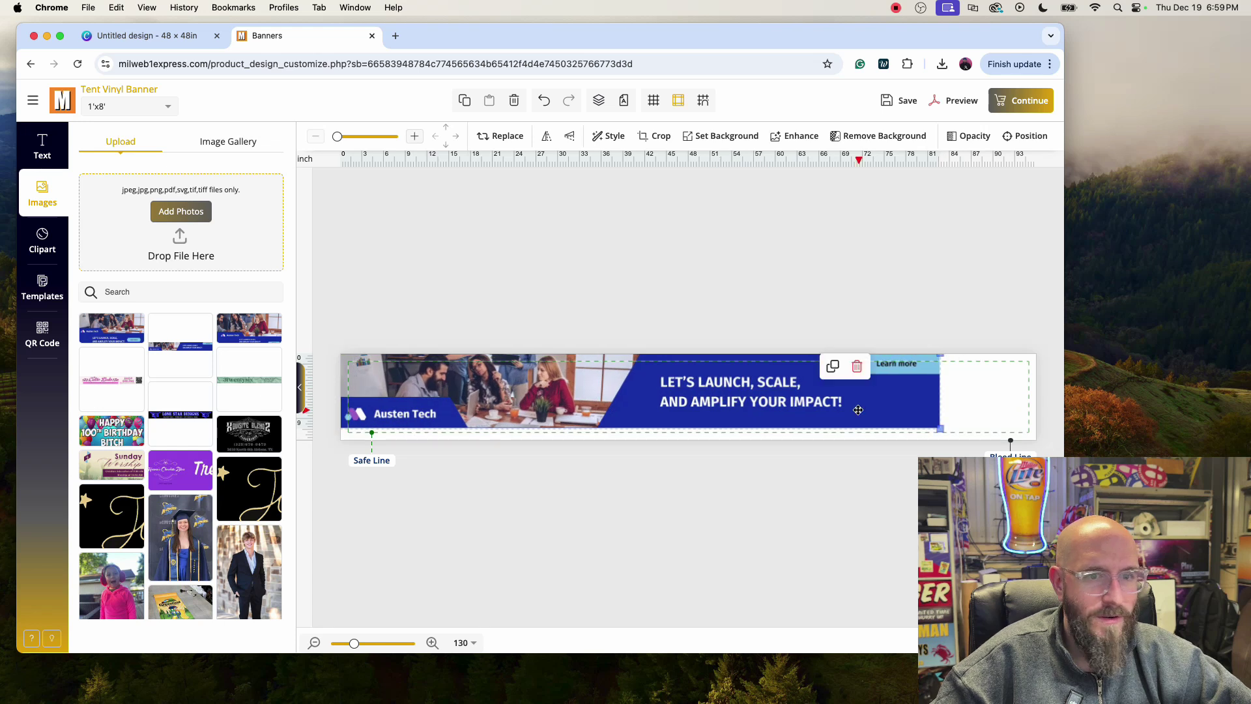
drag(940, 428, 1032, 451)
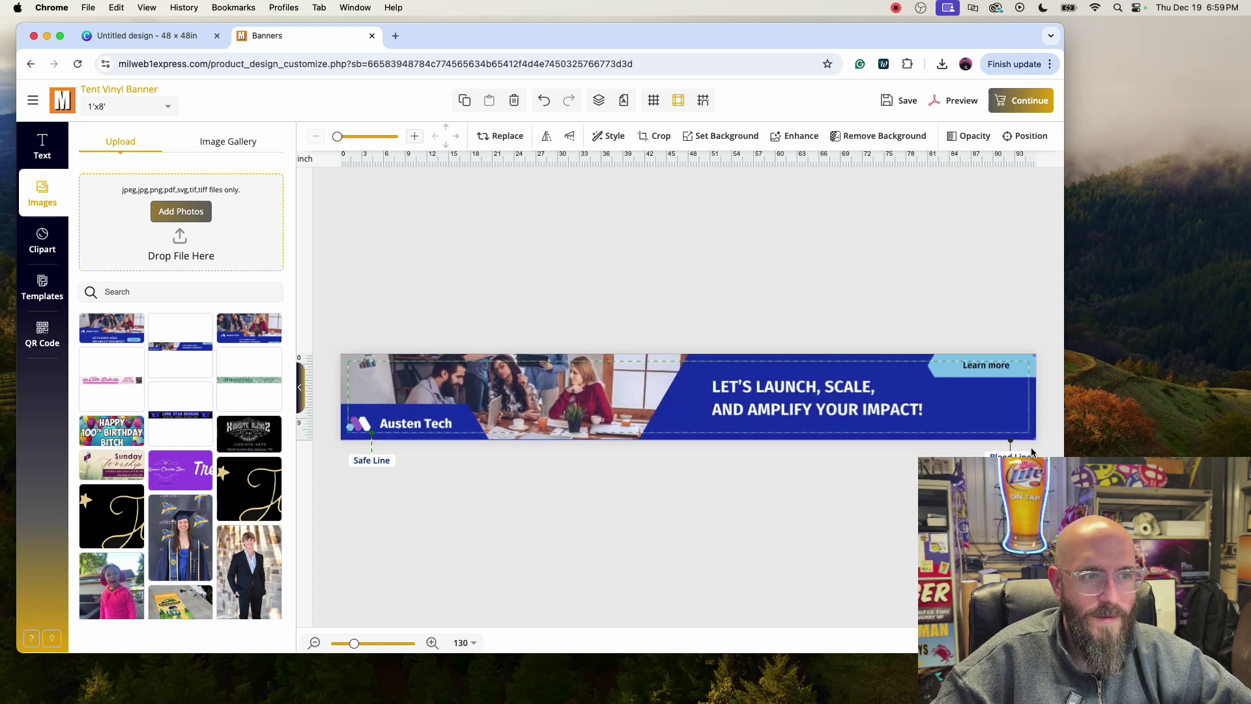
click(1032, 451)
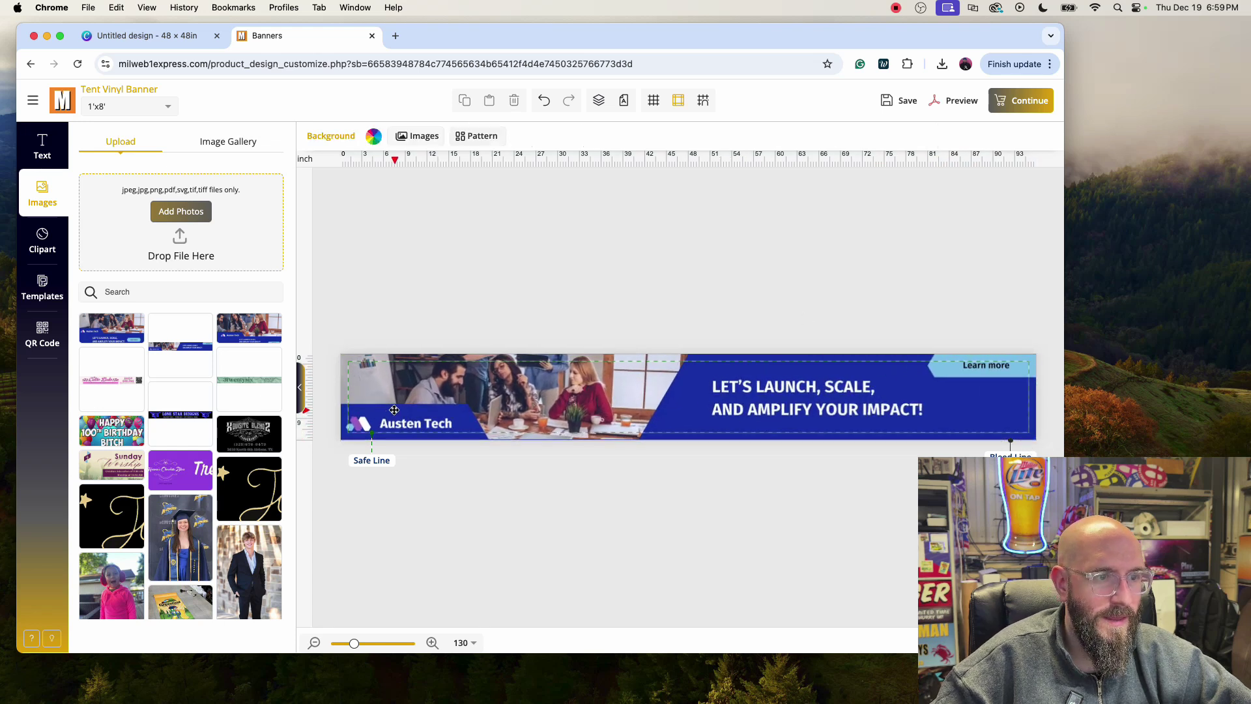
Nudge the image into place, check the edges zoomed in, and save the design with Continue.
drag(394, 409, 396, 409)
click(433, 251)
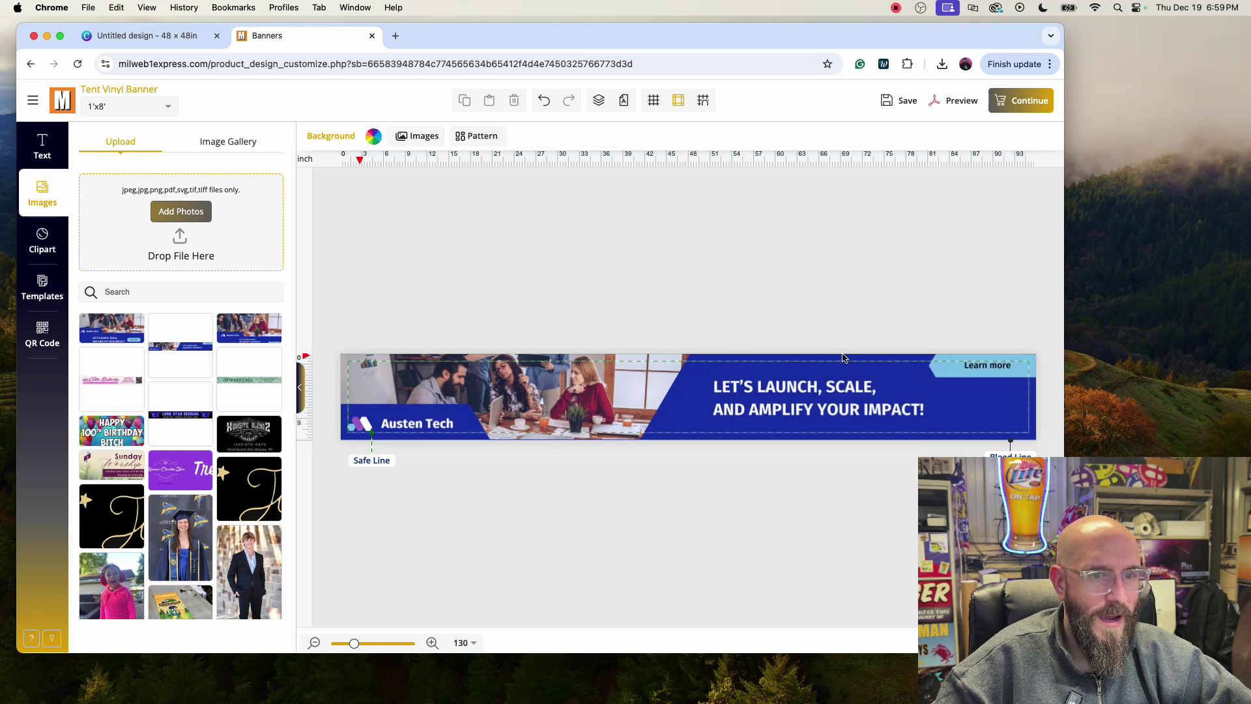
mouse_move(354, 644)
mouse_down()
mouse_move(400, 644)
mouse_move(367, 644)
mouse_up()
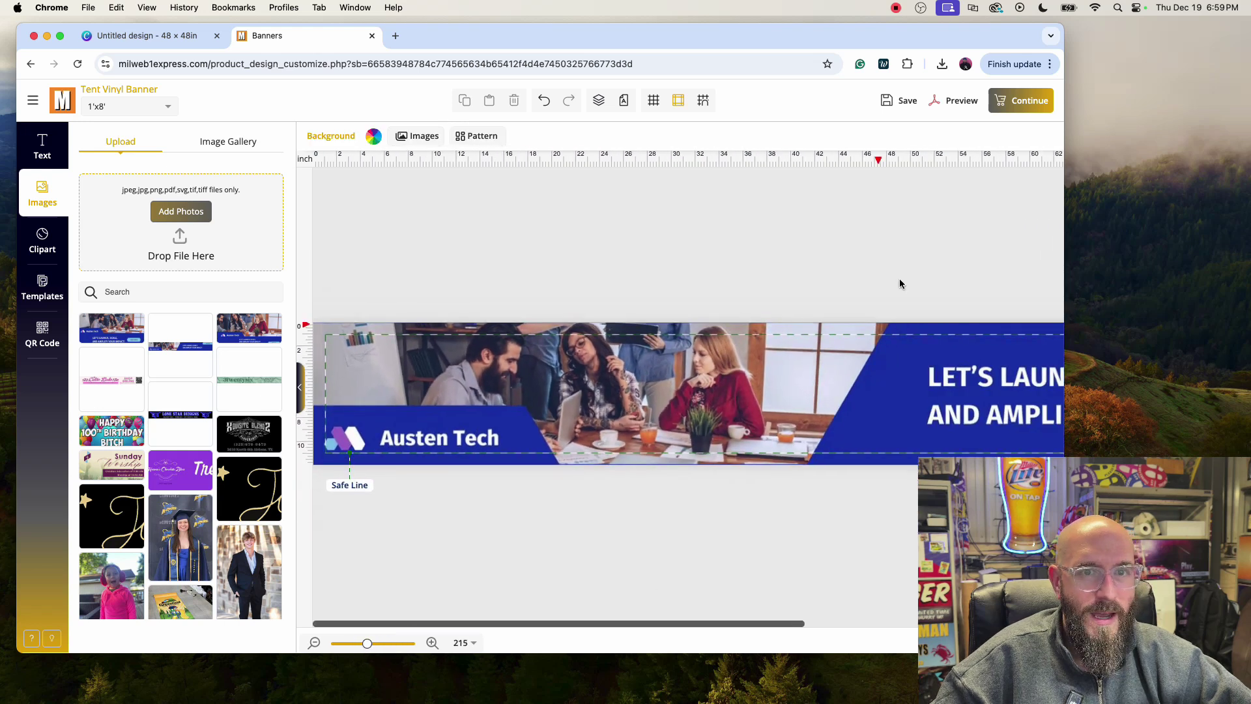
click(1006, 110)
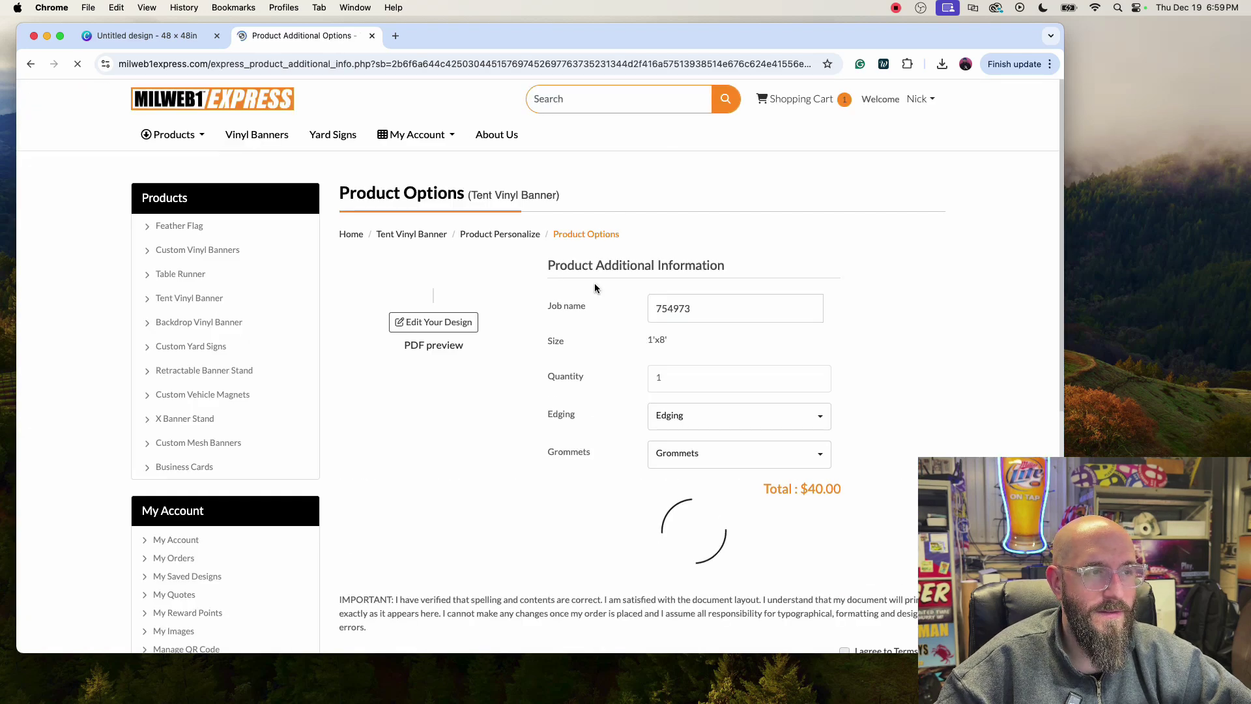
Reopen the design, delete the Austen Tech image, and resize the banner to 1'x10'.
click(433, 328)
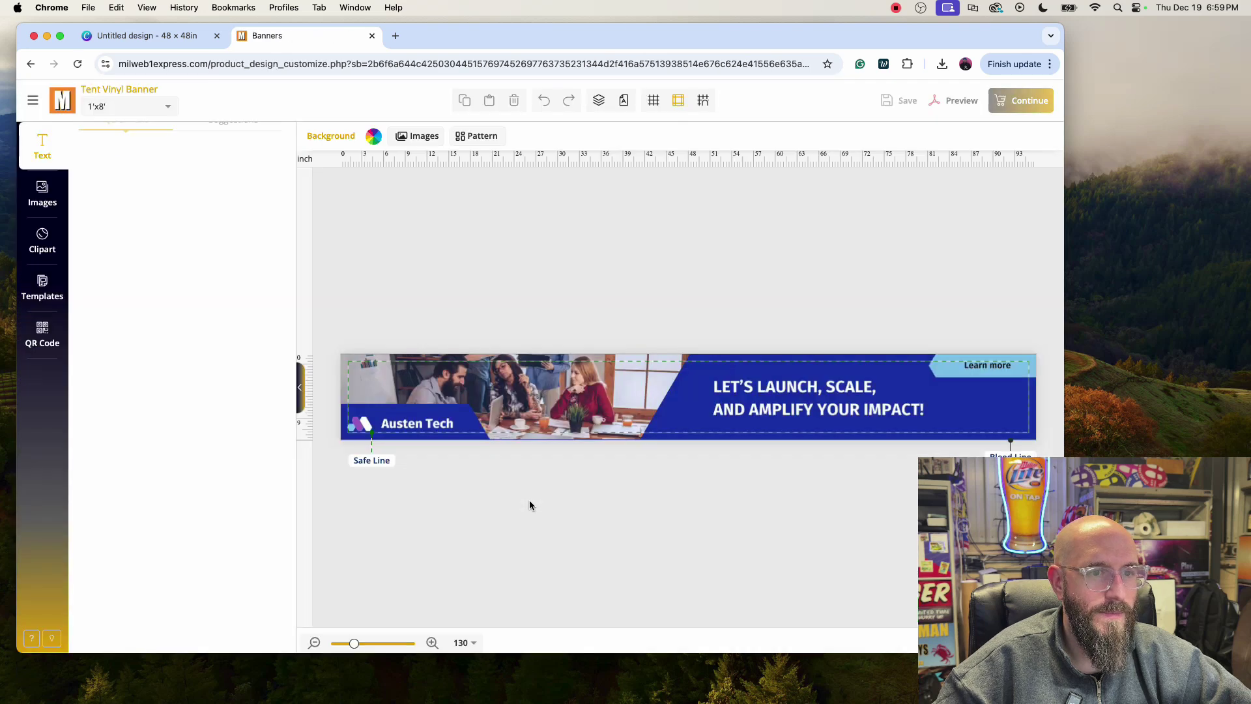
click(168, 106)
click(118, 147)
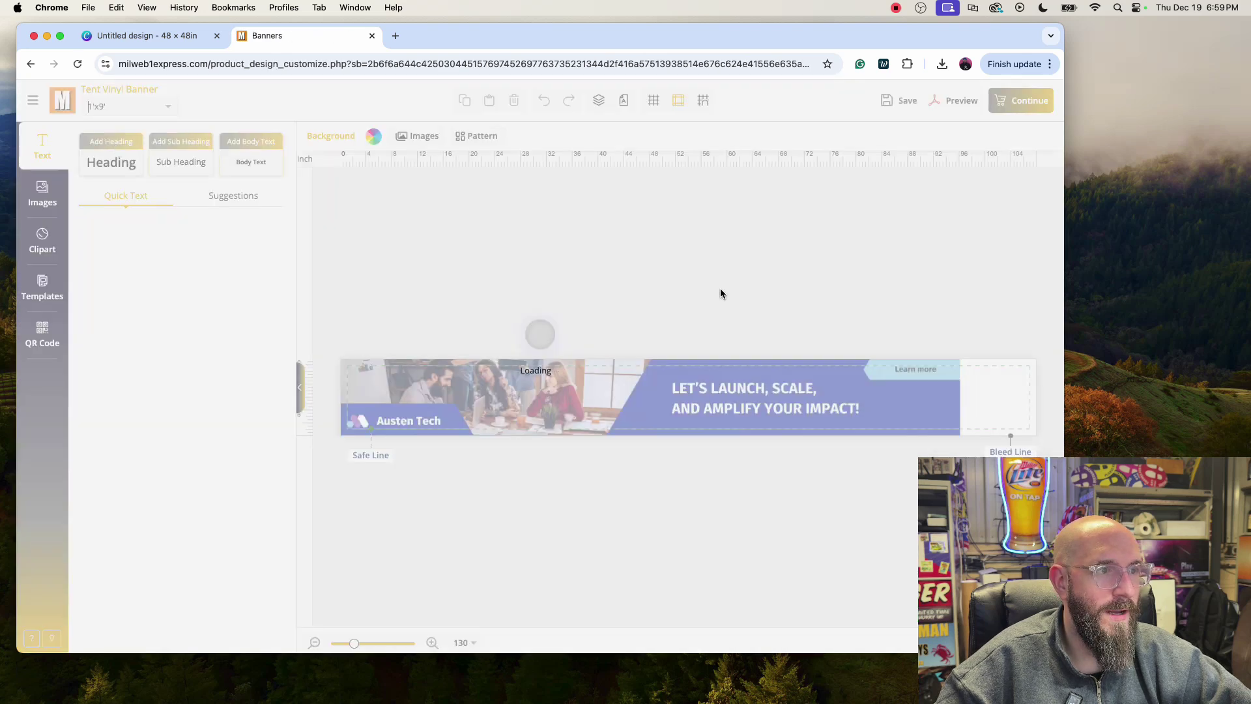
click(685, 393)
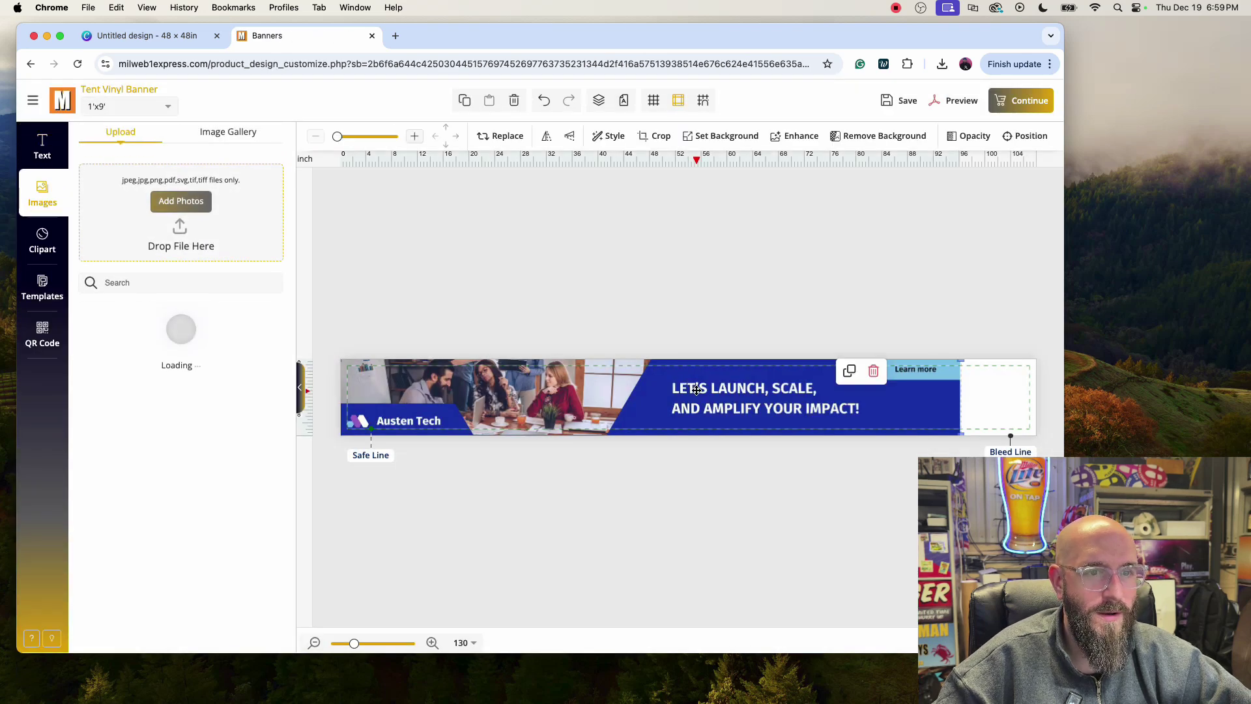
key(Delete)
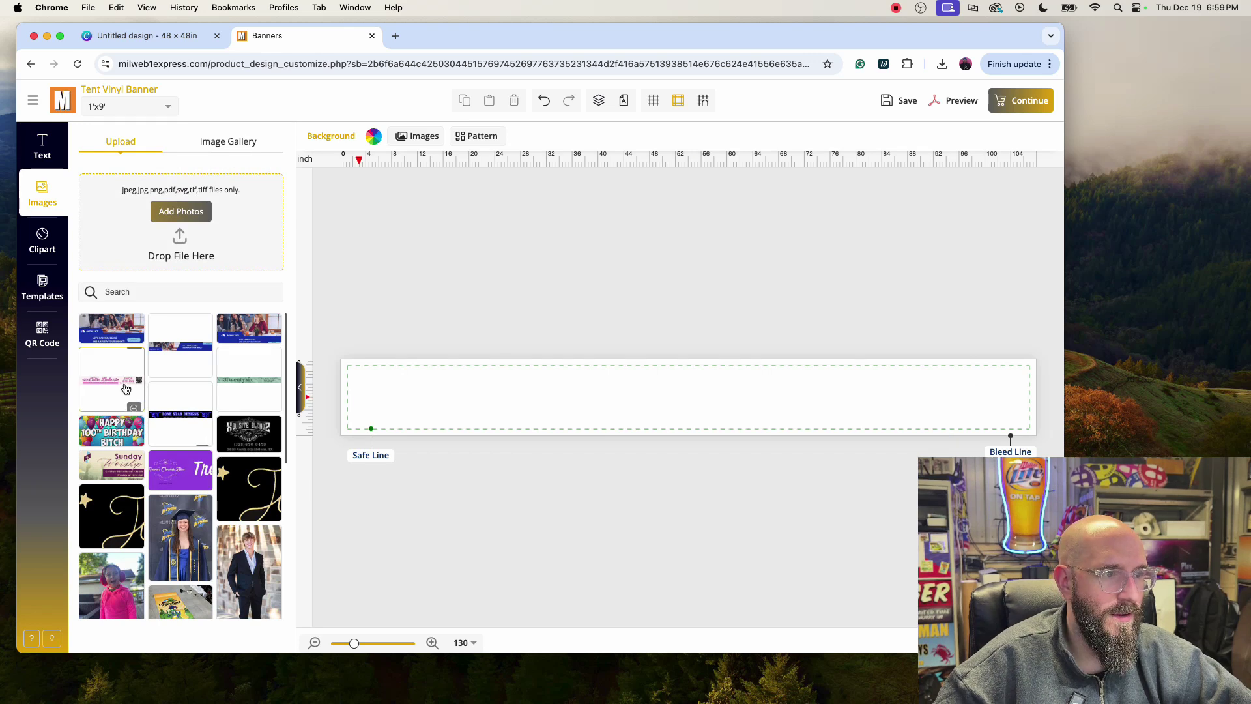
click(129, 106)
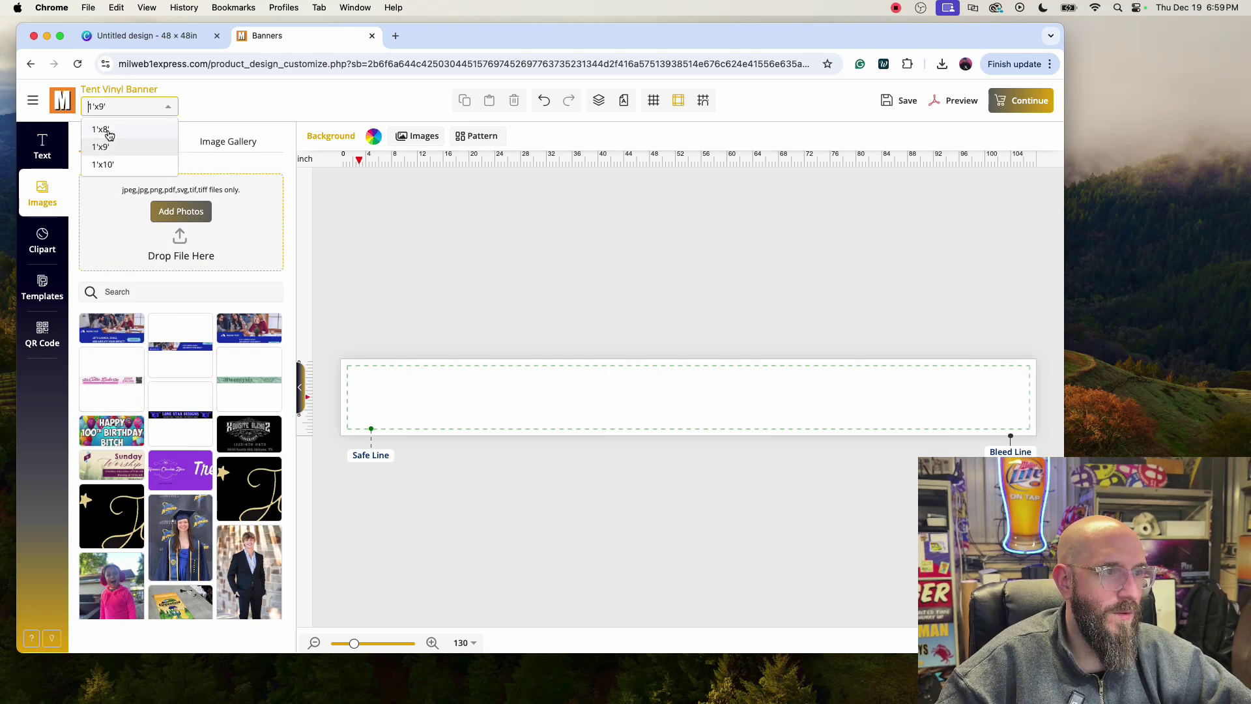
click(105, 163)
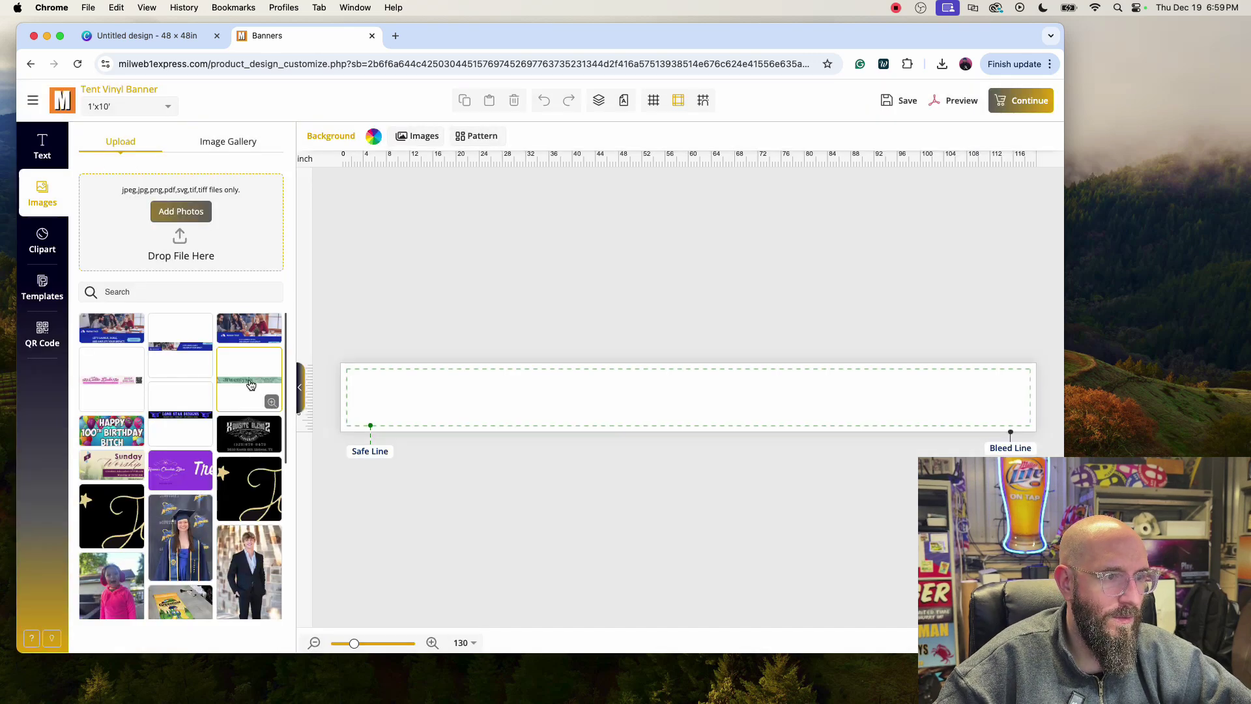
Add the 3twentysix image and stretch it to cover the banner flush with the left edge.
click(251, 388)
click(373, 379)
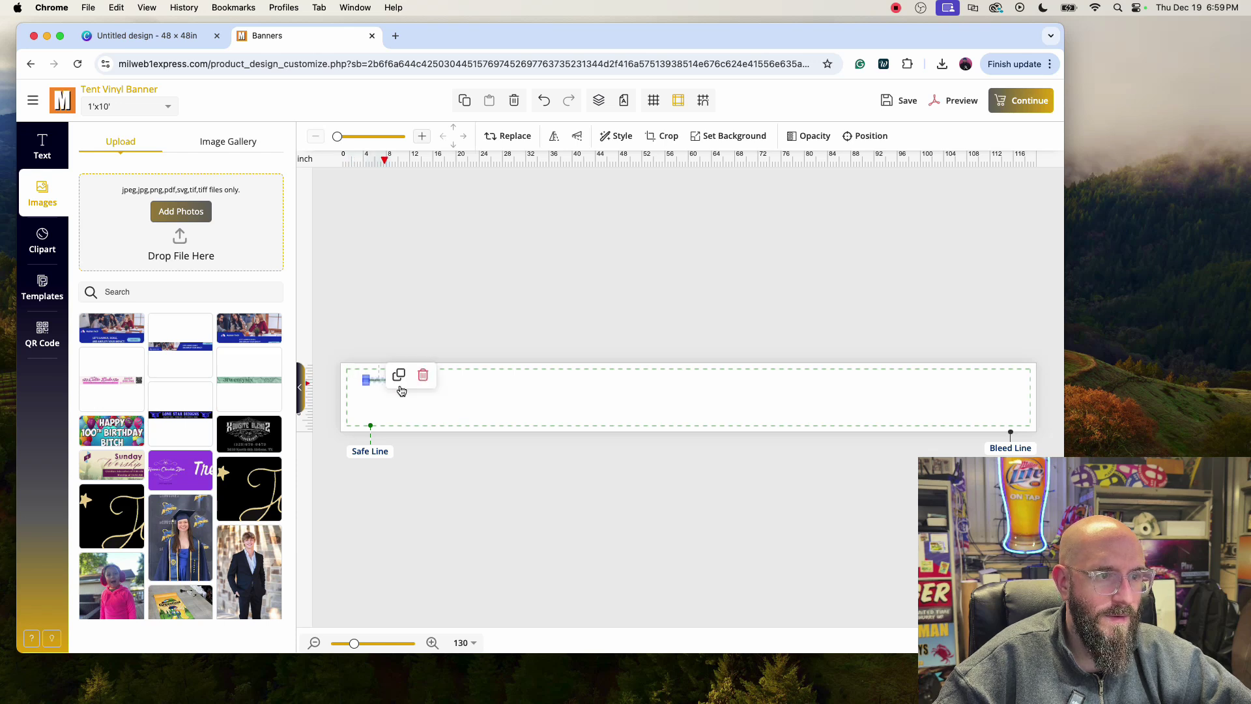
mouse_move(376, 378)
mouse_down()
mouse_move(505, 419)
mouse_move(866, 495)
mouse_up()
drag(718, 401, 652, 393)
drag(873, 414, 1027, 448)
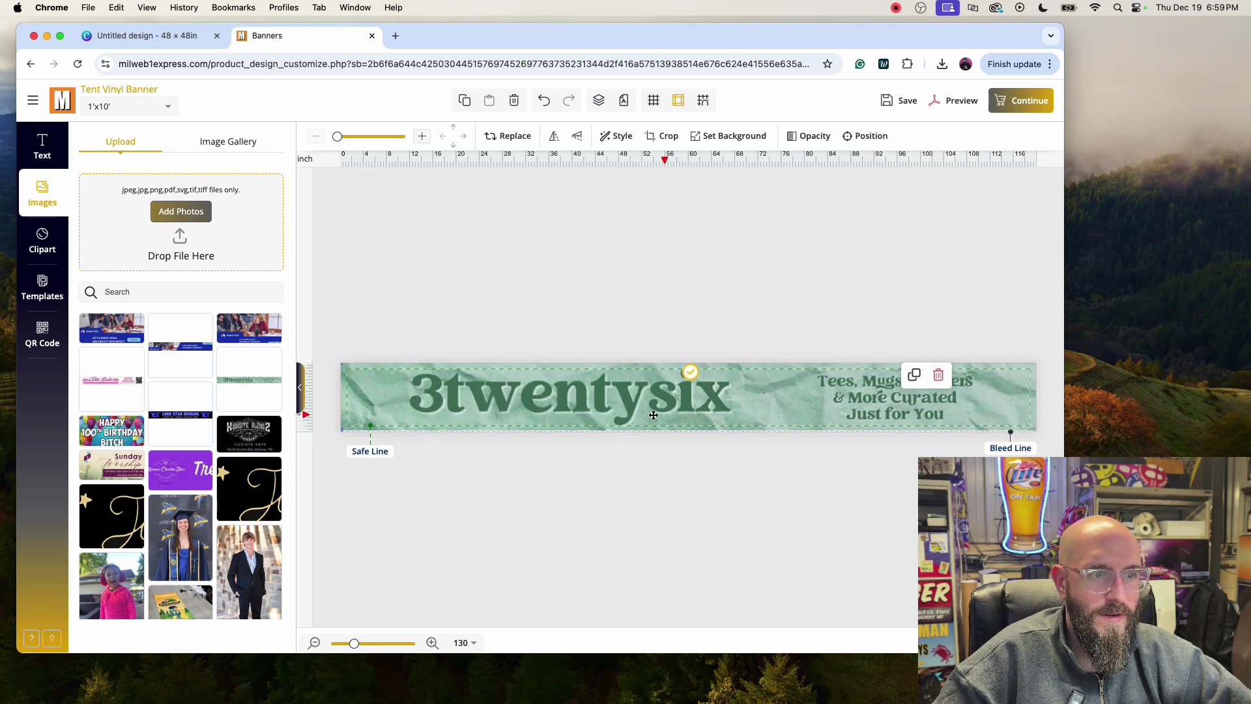
click(343, 428)
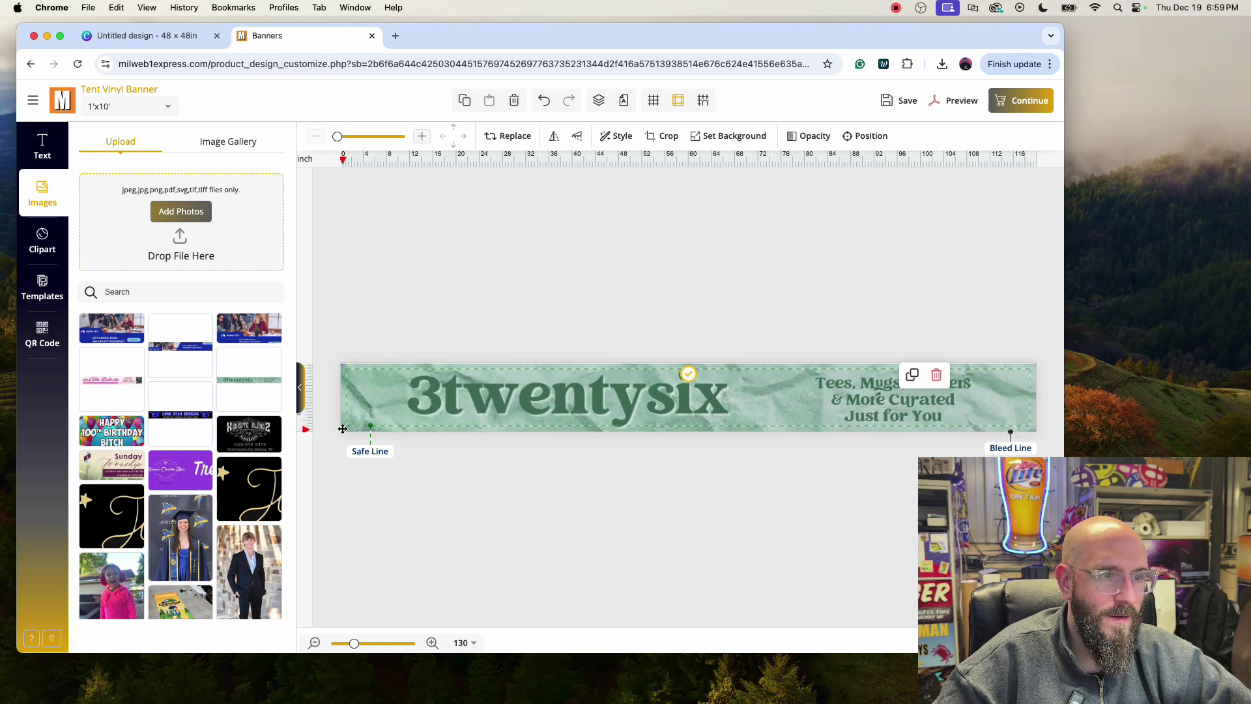
drag(359, 418, 358, 418)
Zoom in to confirm edge-to-edge coverage, then save the design with Continue.
click(627, 302)
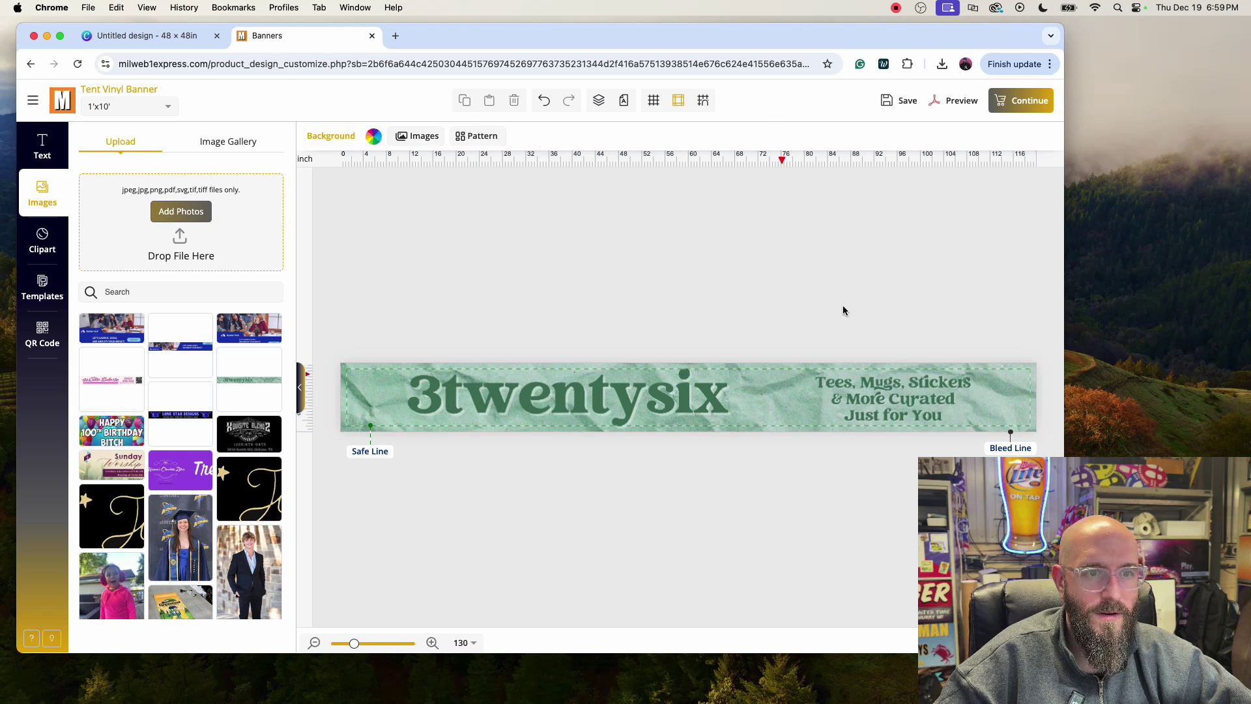
click(404, 642)
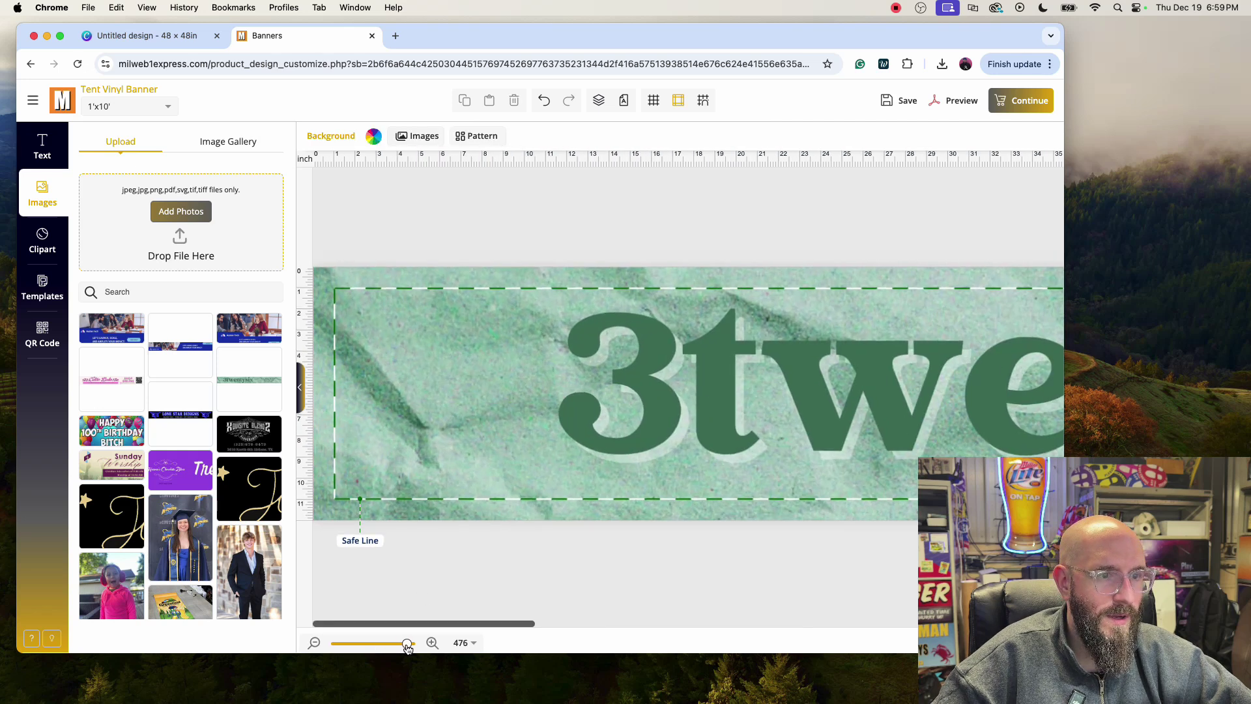
mouse_move(548, 629)
mouse_down()
mouse_move(945, 636)
mouse_move(534, 627)
mouse_up()
drag(407, 642, 336, 642)
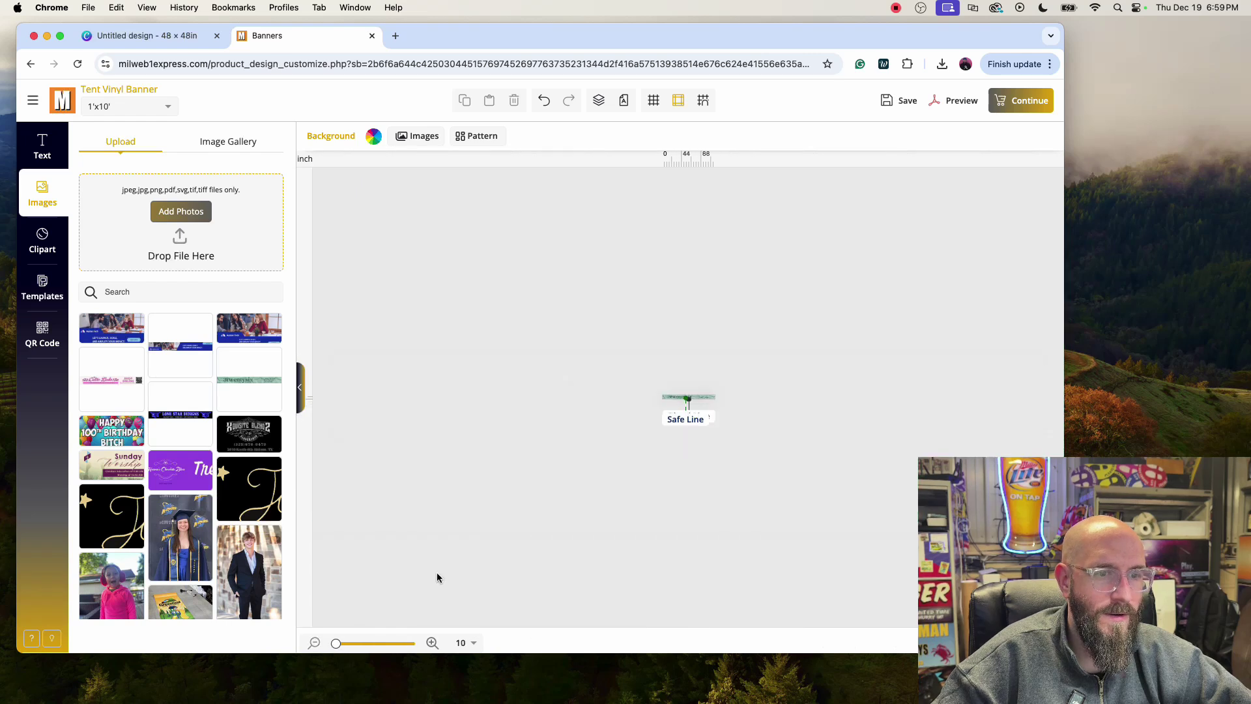
click(1030, 101)
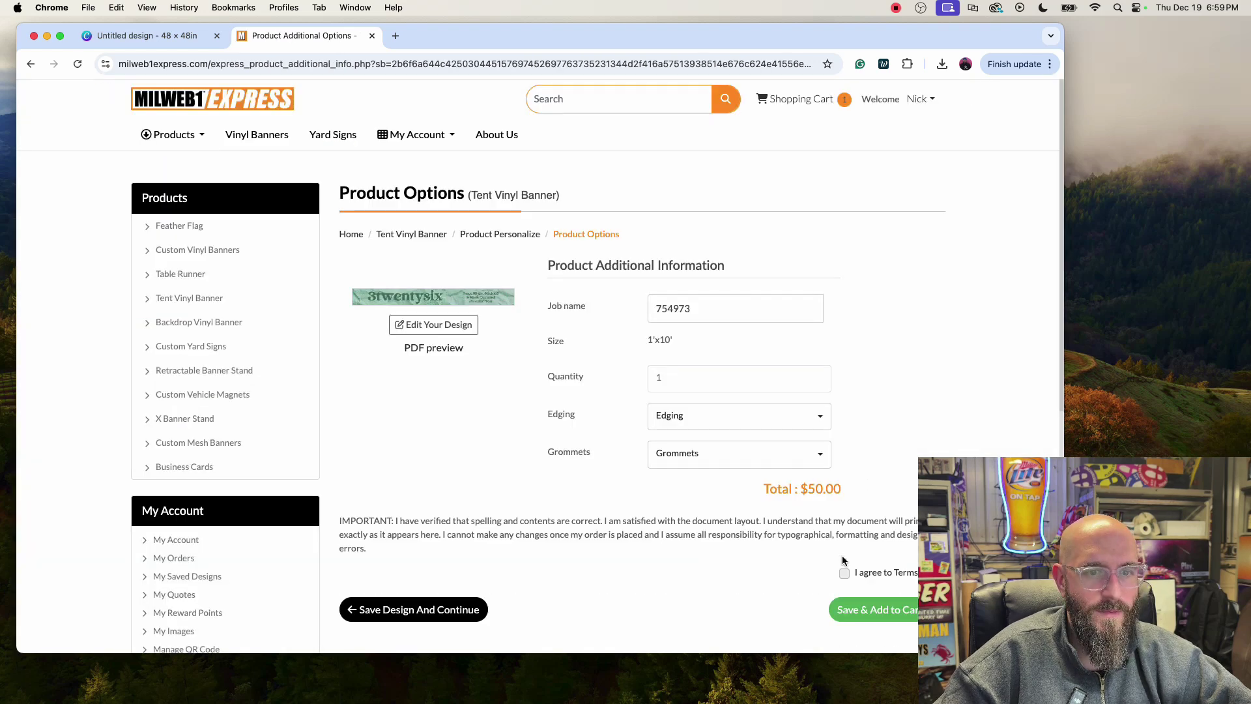
Accept the terms, add the tent banner to the cart, and choose Fedex Overnight shipping.
click(845, 572)
click(894, 616)
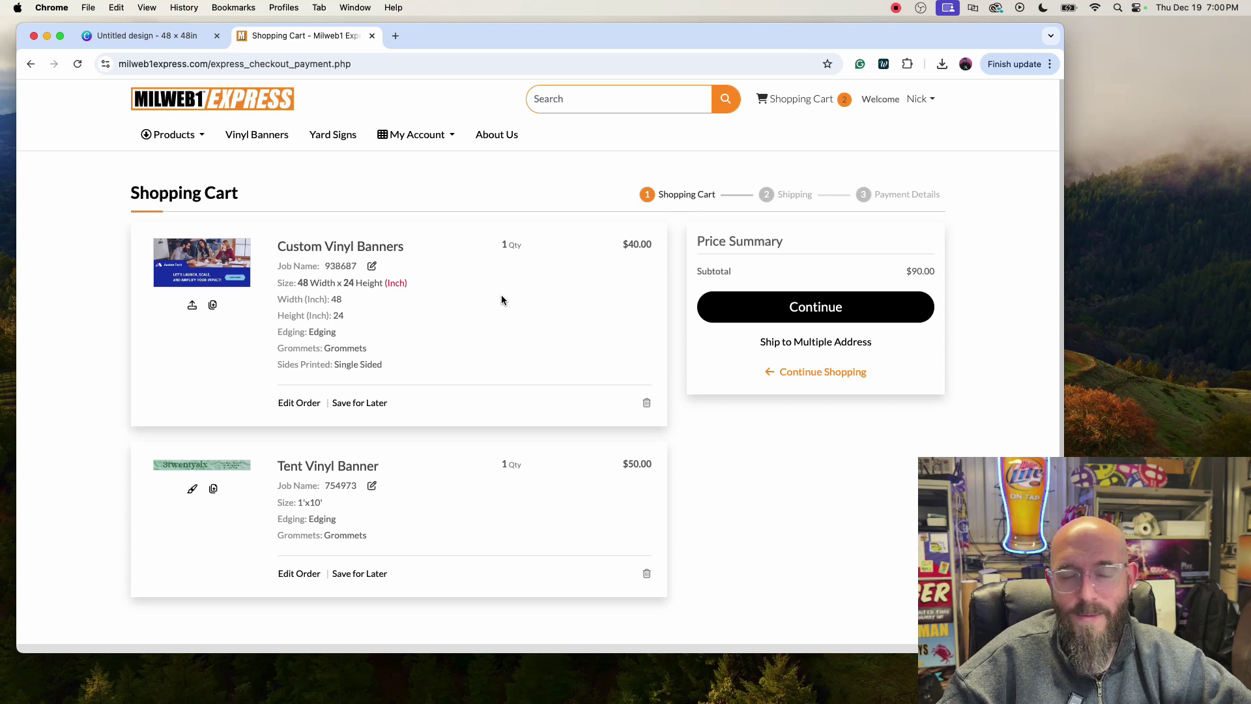
click(796, 309)
click(645, 277)
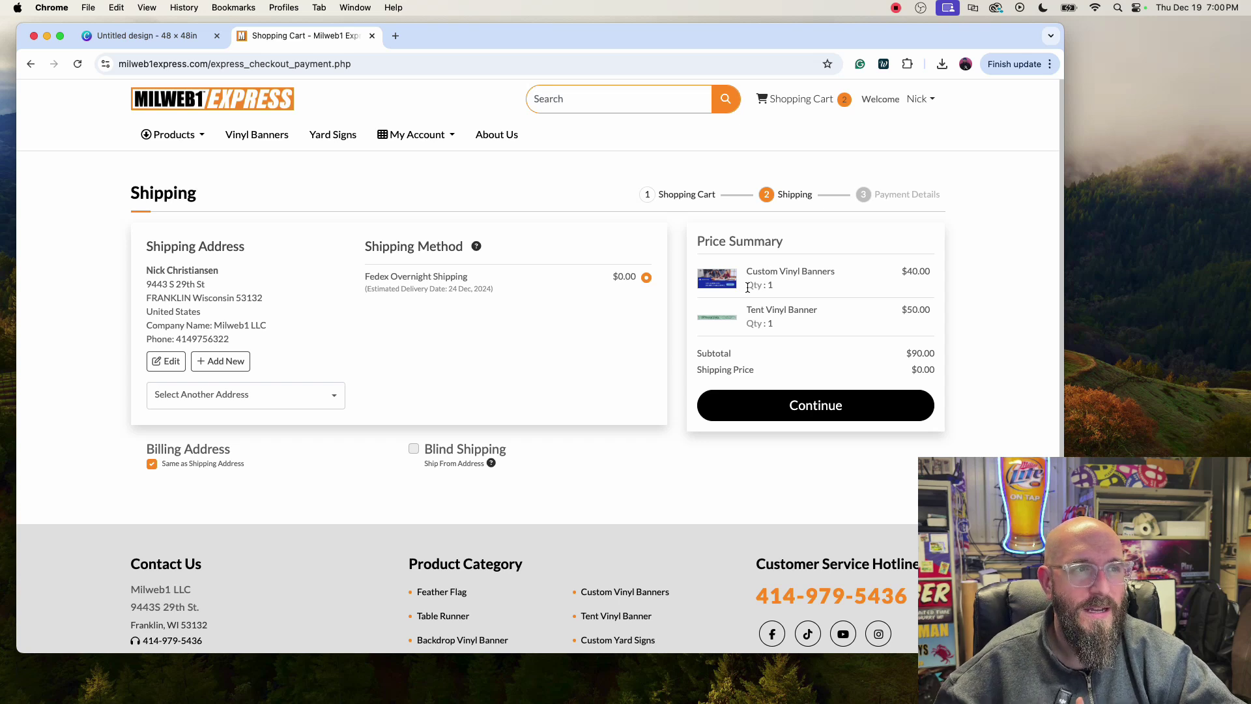
Set the Austen Tech collaboration link to Anyone with the link, Can edit, and copy it.
click(144, 36)
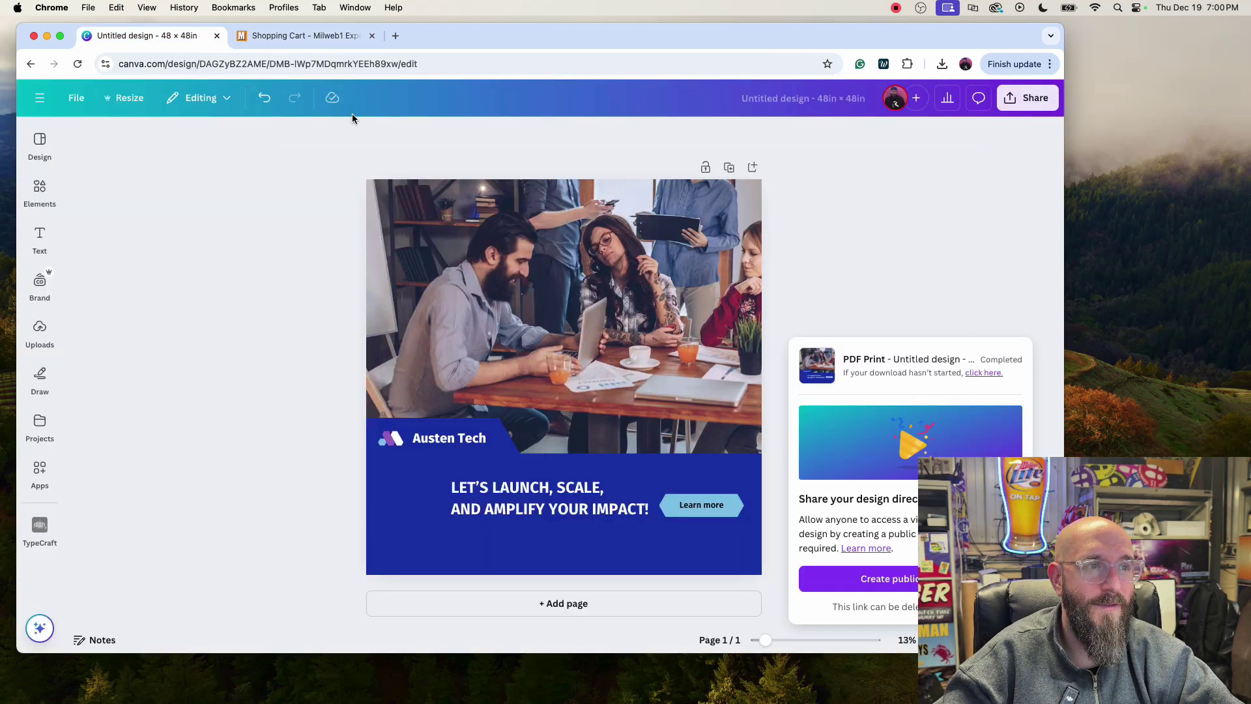
click(1024, 100)
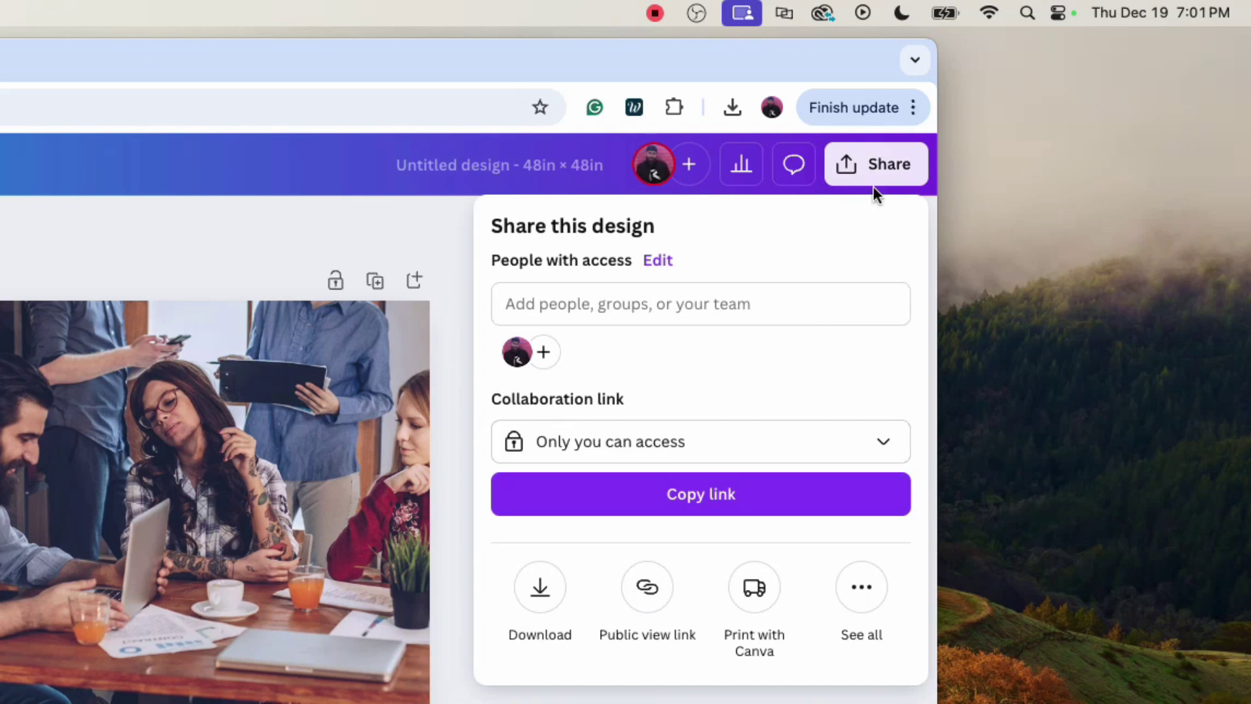
click(879, 174)
click(651, 443)
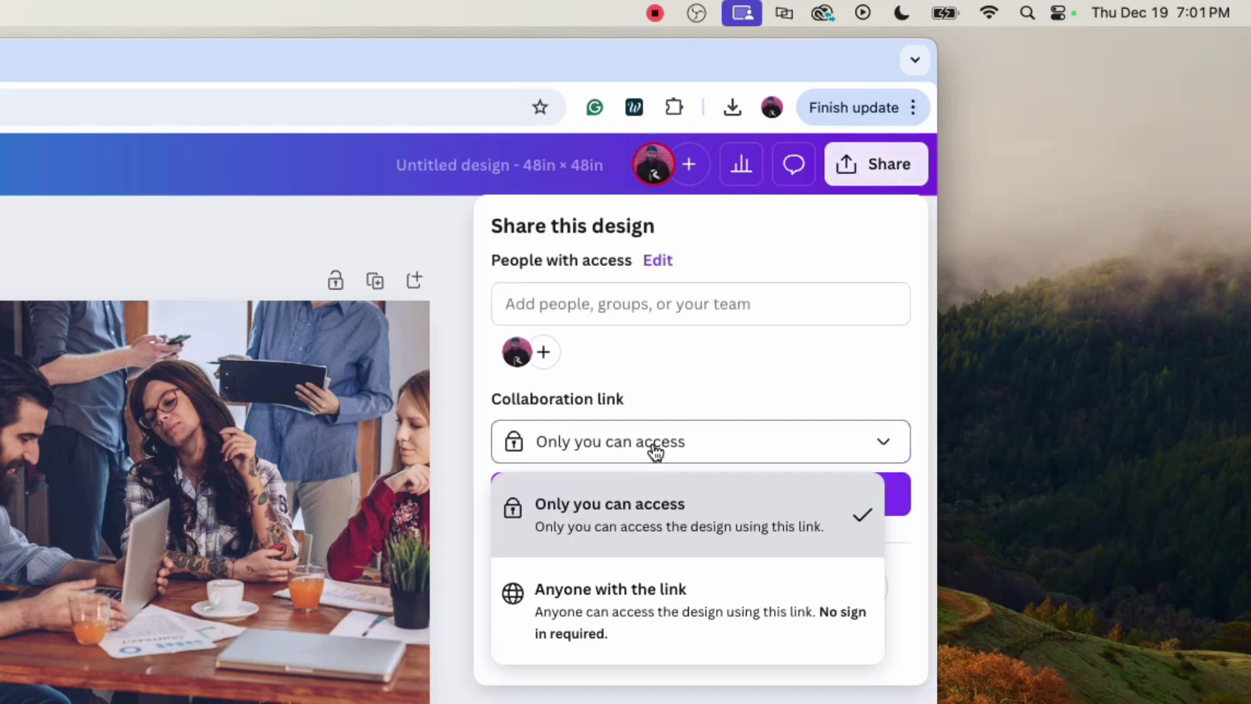
click(659, 615)
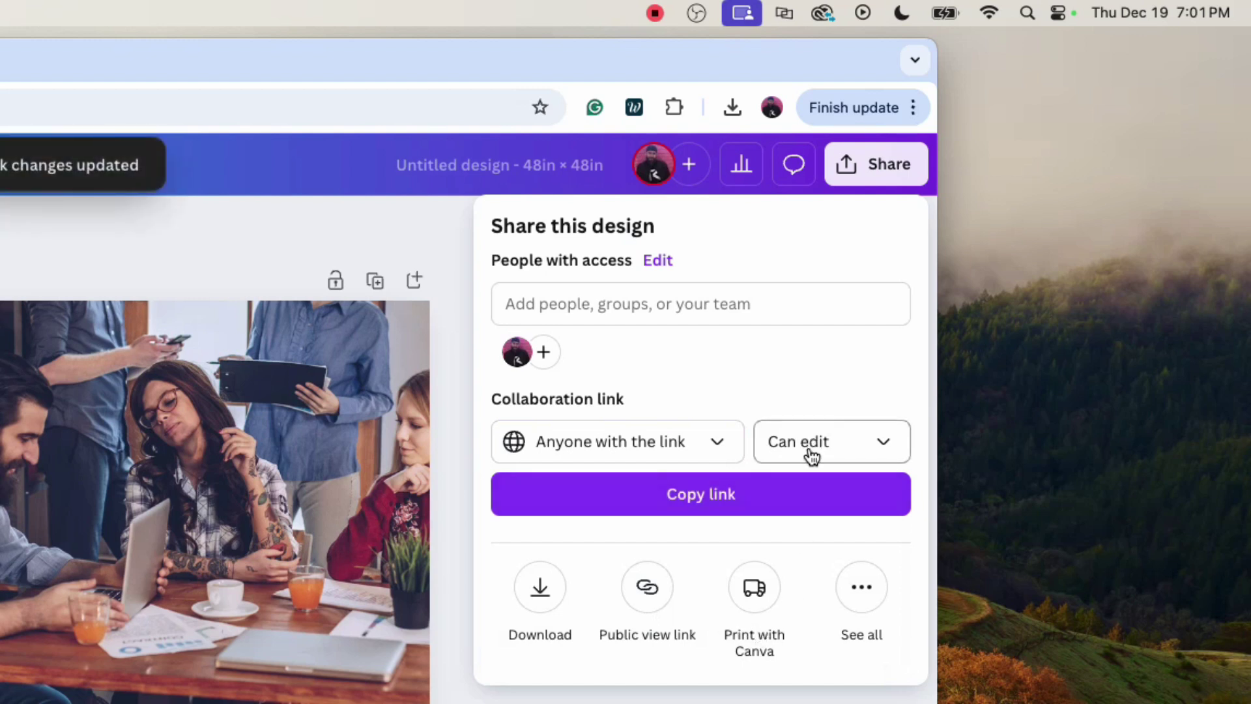
click(739, 513)
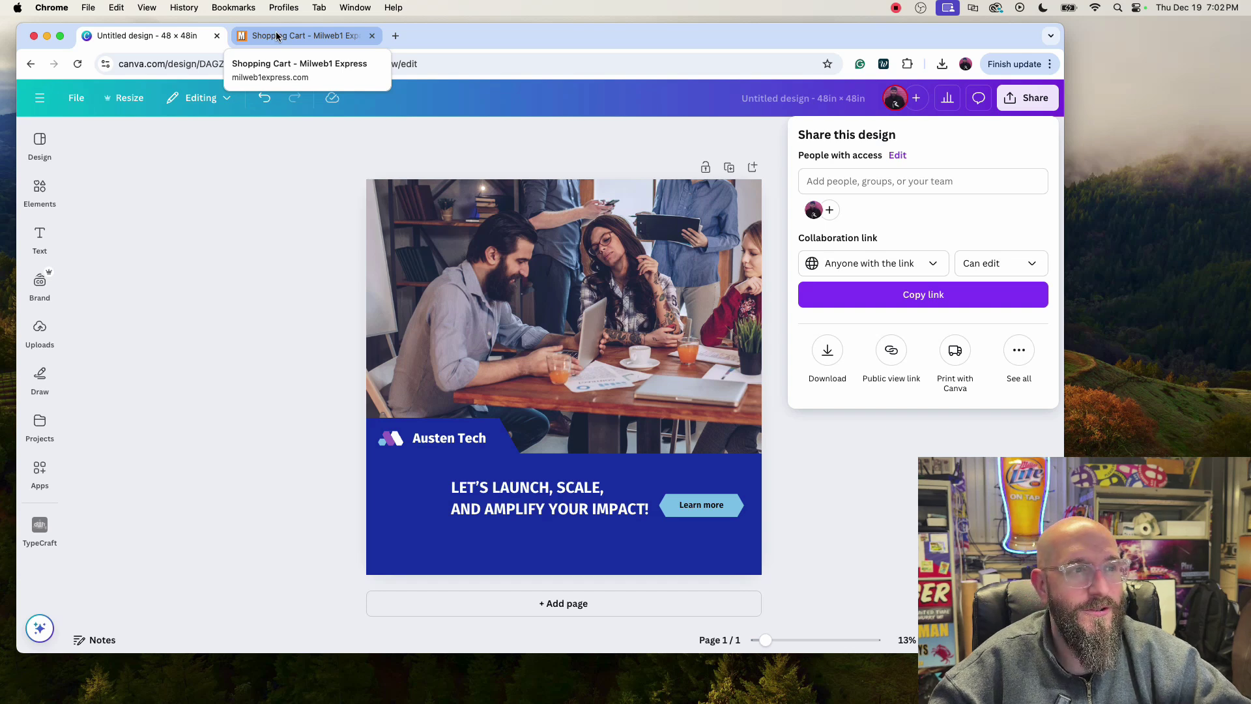
Return to the Milweb1 Express Shopping Cart tab at the shipping step.
click(277, 36)
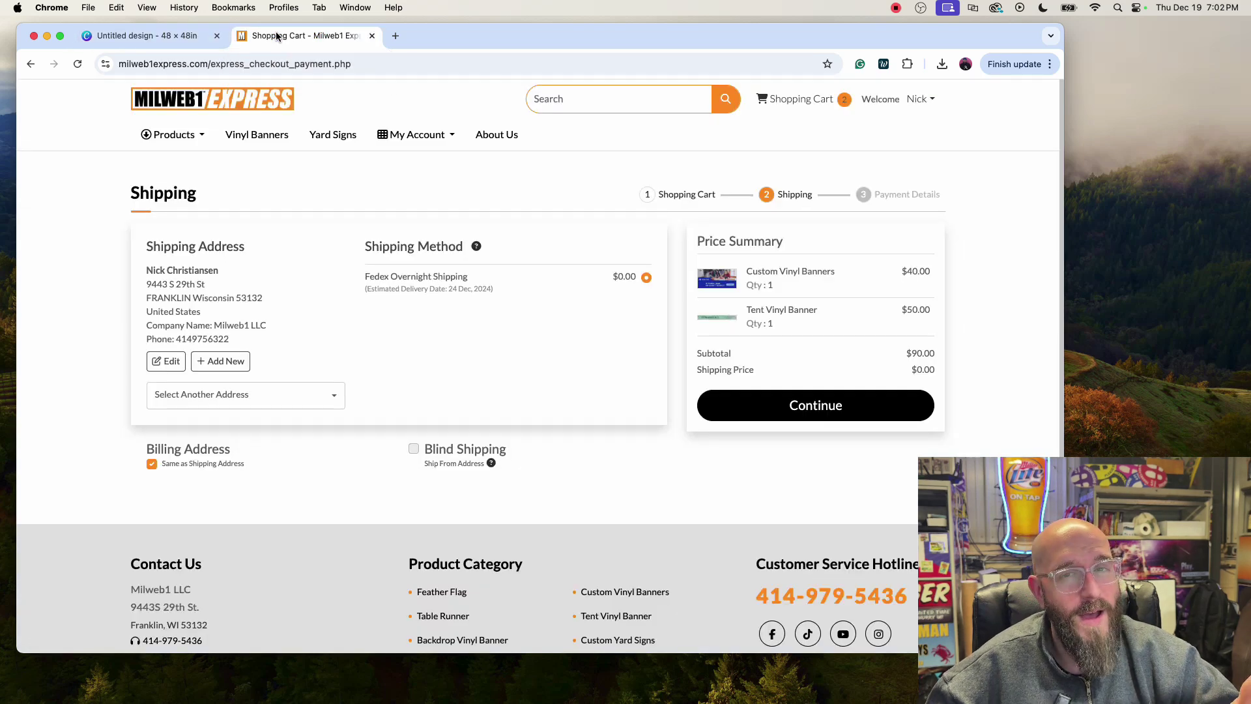